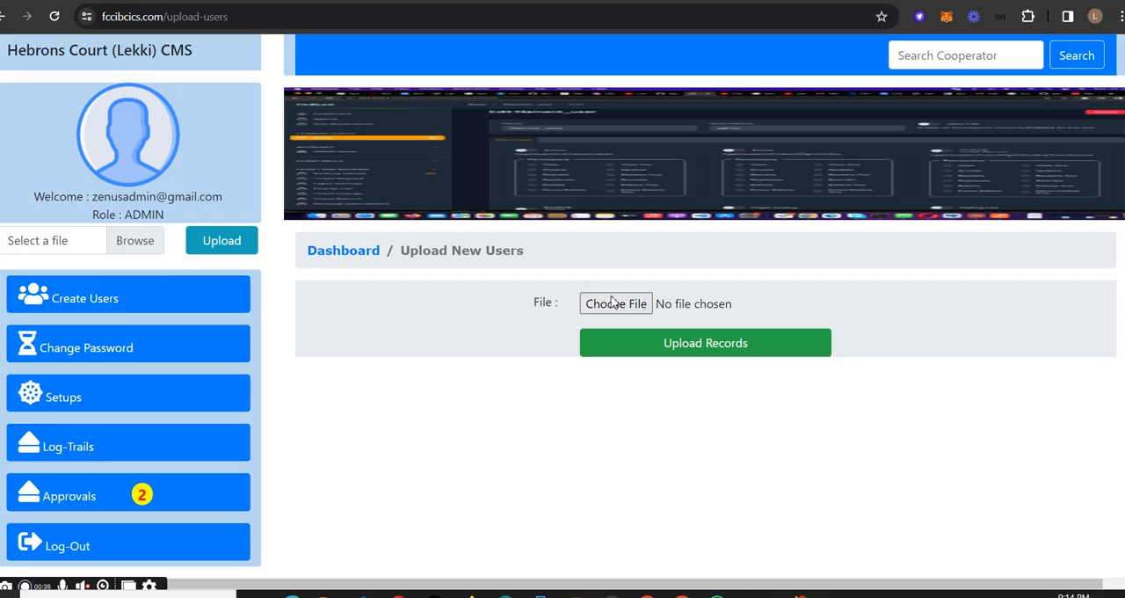
- Check the file chooser for uploading member records without choosing a file, and open the Setup Users page
{"action": "left_click", "coordinate": [582, 306]}
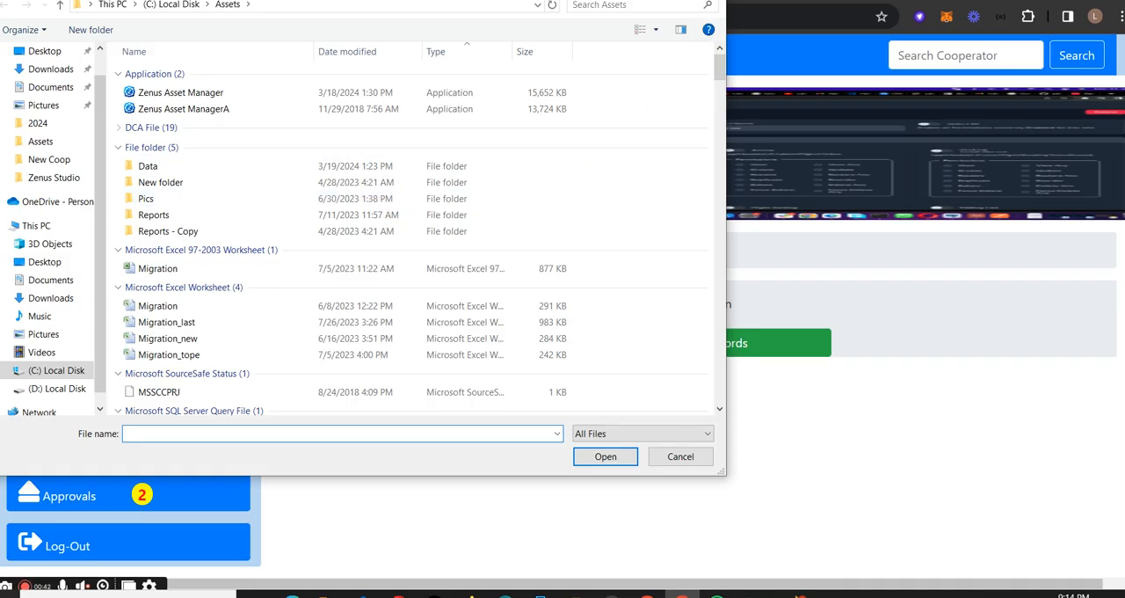
{"action": "left_click", "coordinate": [676, 458]}
{"action": "left_click", "coordinate": [196, 307]}
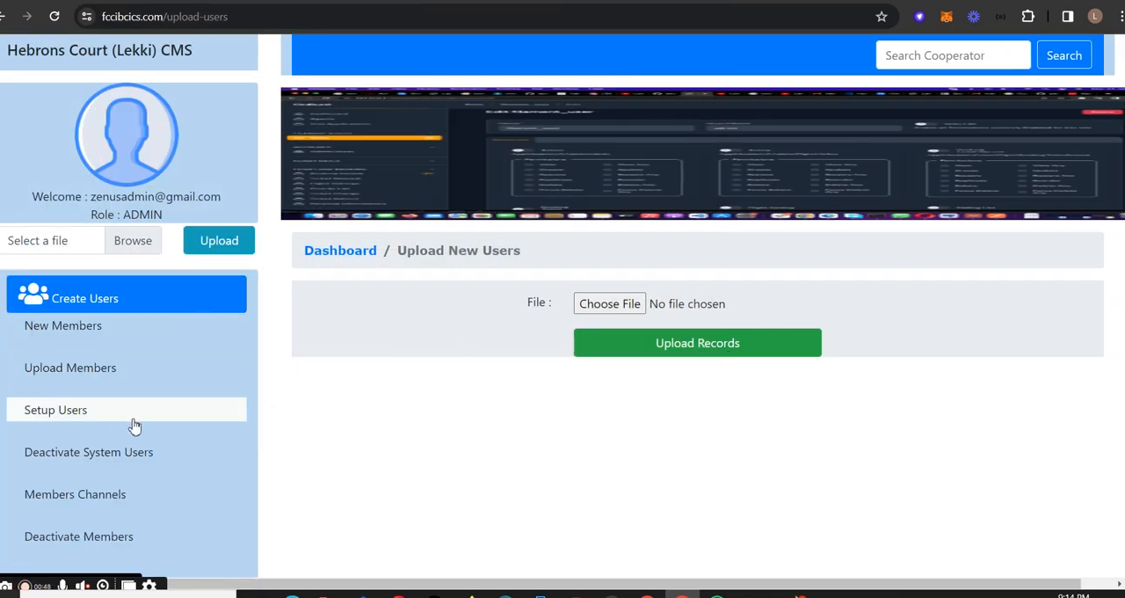
{"action": "left_click", "coordinate": [121, 422]}
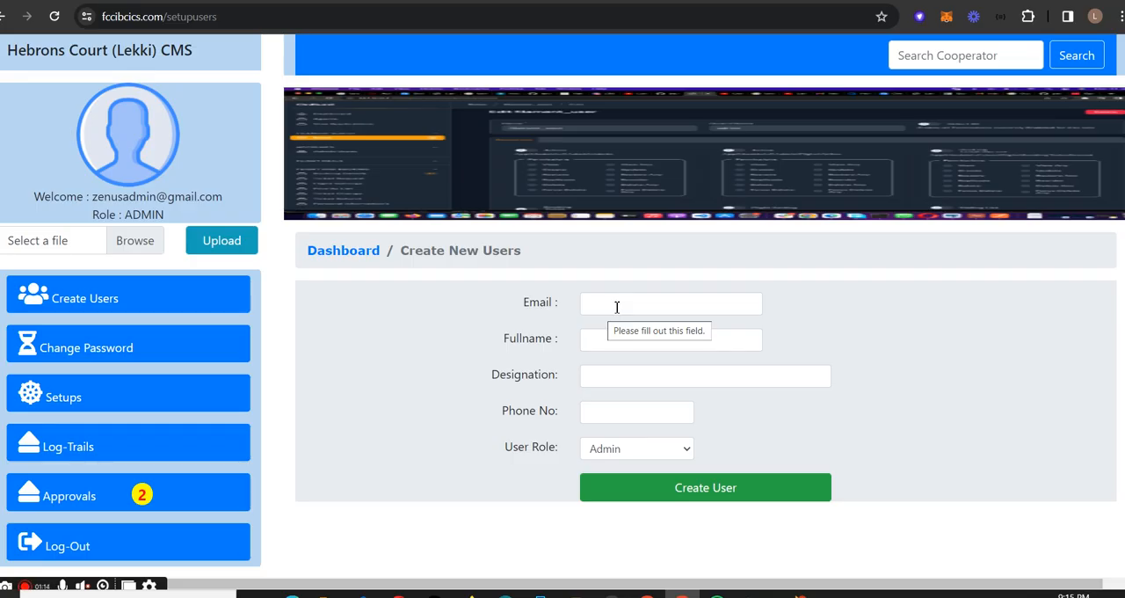
- Go through the Email, Designation and Phone No fields of the new-user form and set the user role to Secretary
{"action": "left_click", "coordinate": [616, 306]}
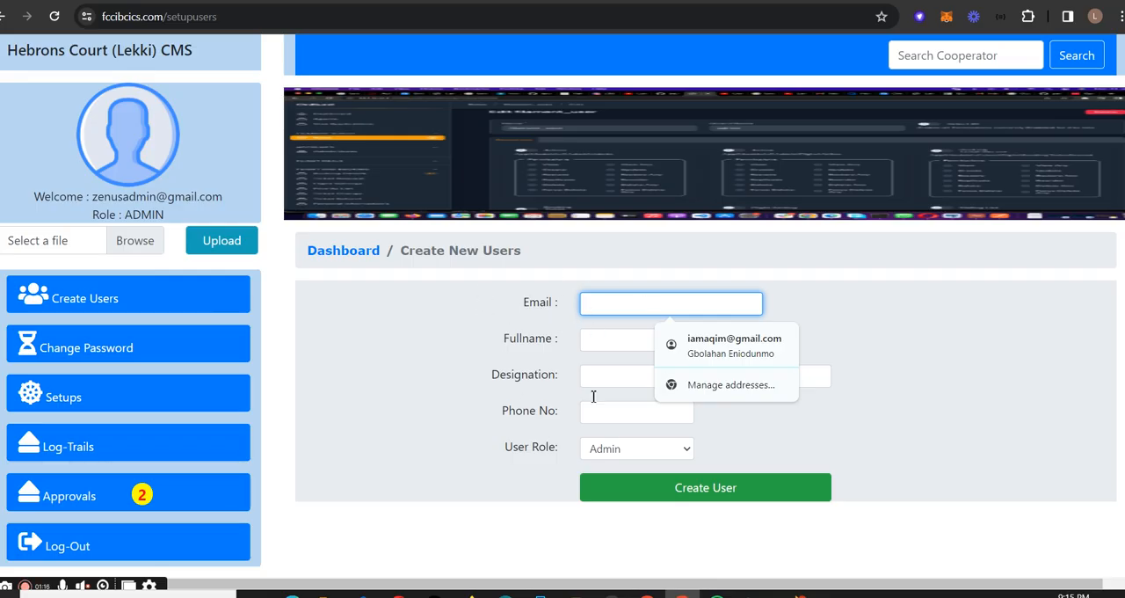
{"action": "left_click", "coordinate": [394, 389]}
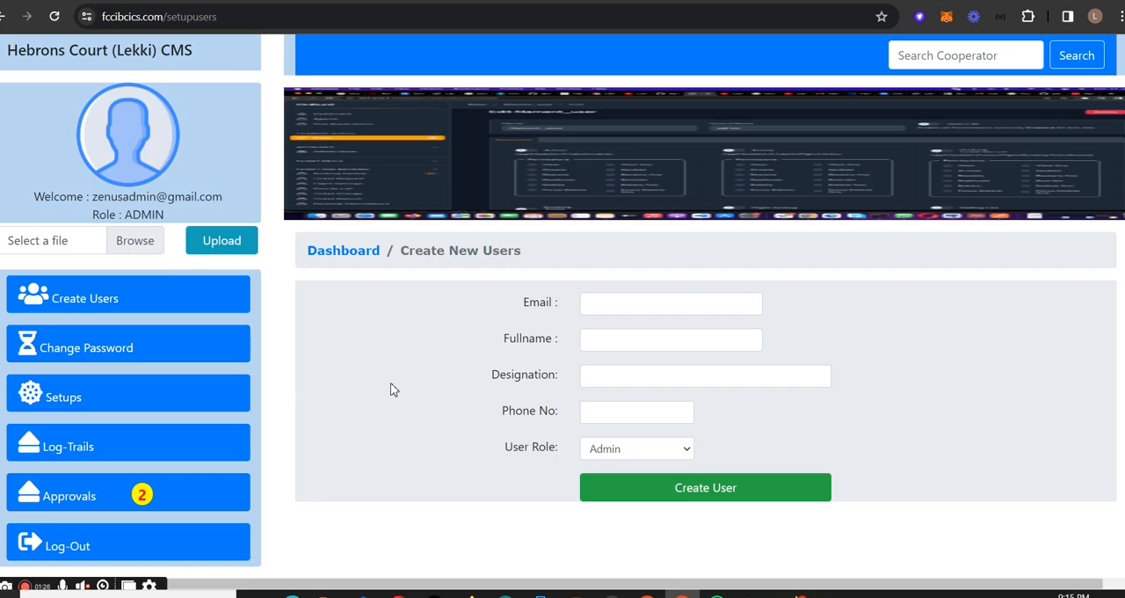
{"action": "left_click", "coordinate": [656, 307]}
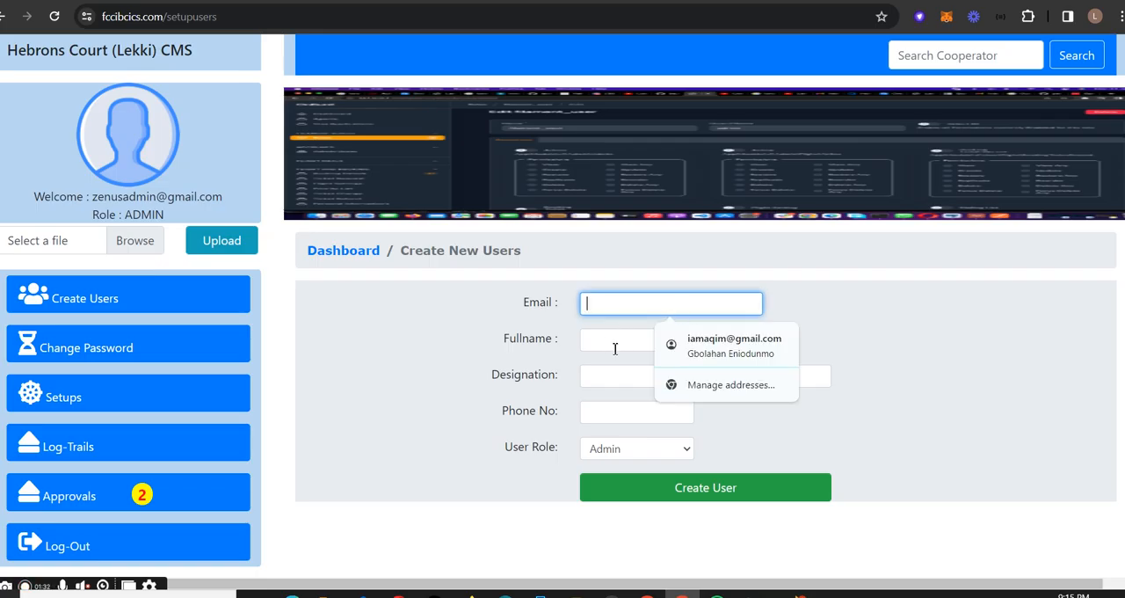
{"action": "left_click", "coordinate": [614, 381]}
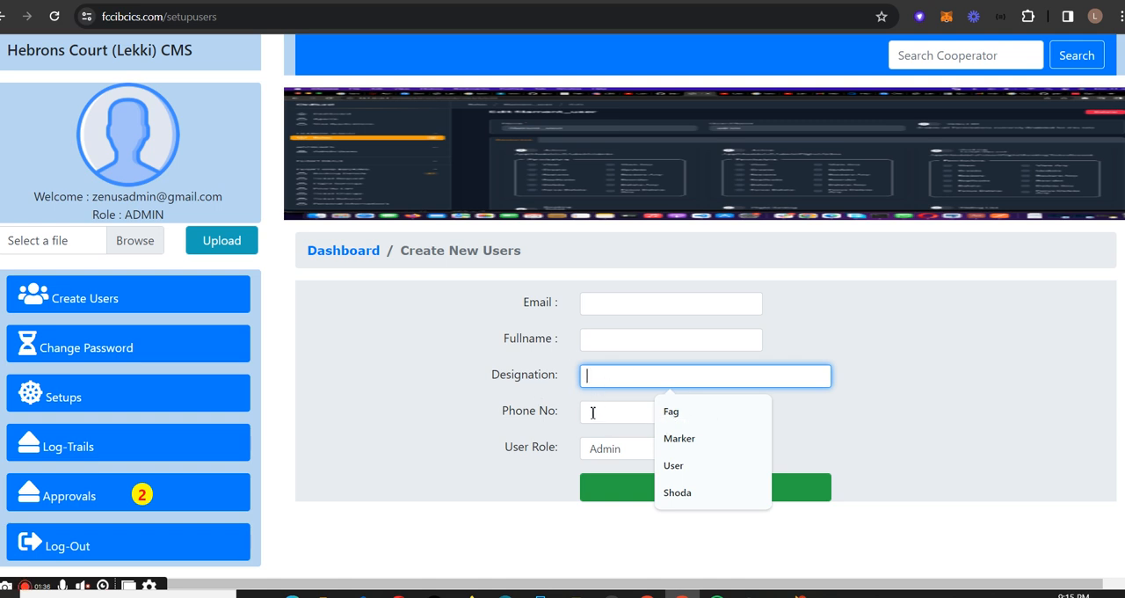
{"action": "left_click", "coordinate": [596, 418]}
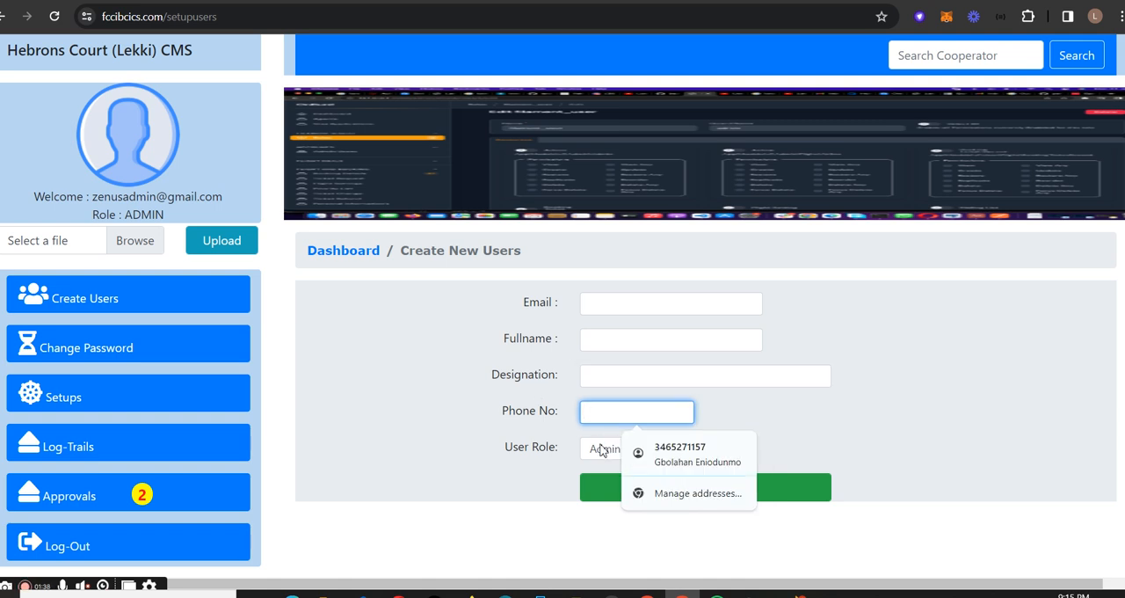
{"action": "left_click", "coordinate": [607, 451]}
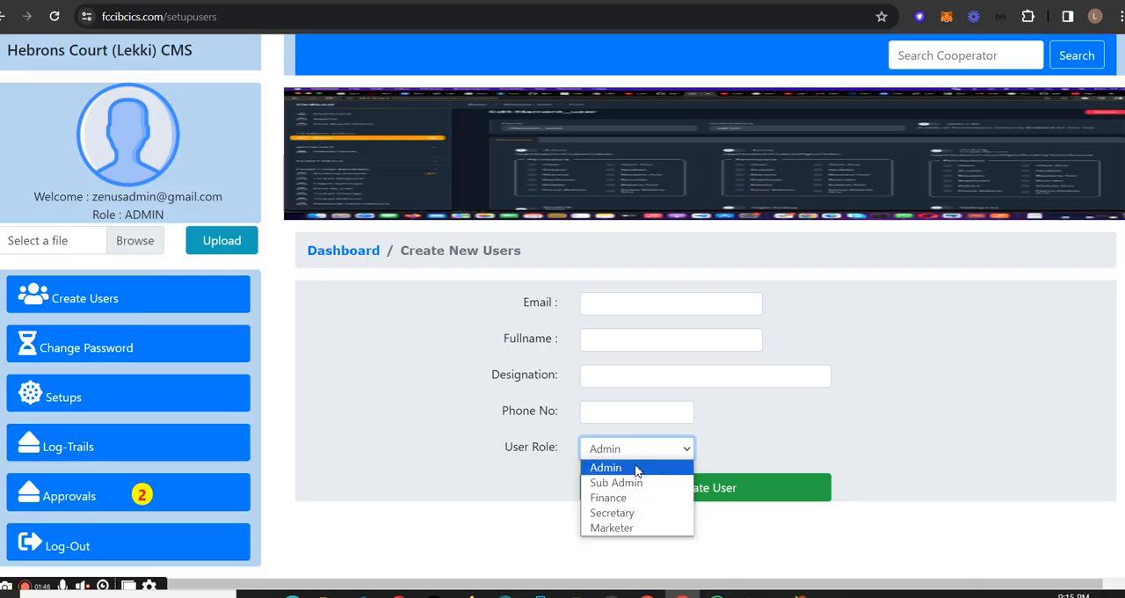
{"action": "left_click", "coordinate": [625, 515]}
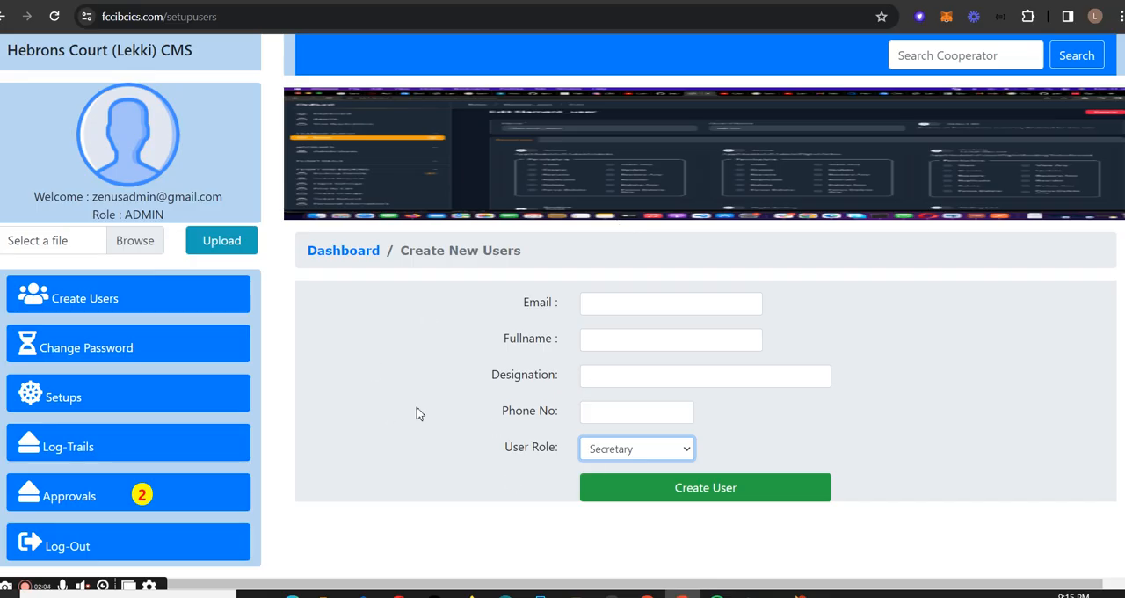
- Open the Deactivate System Users list to view the system users' activation switches and password reset options
{"action": "left_click", "coordinate": [141, 301]}
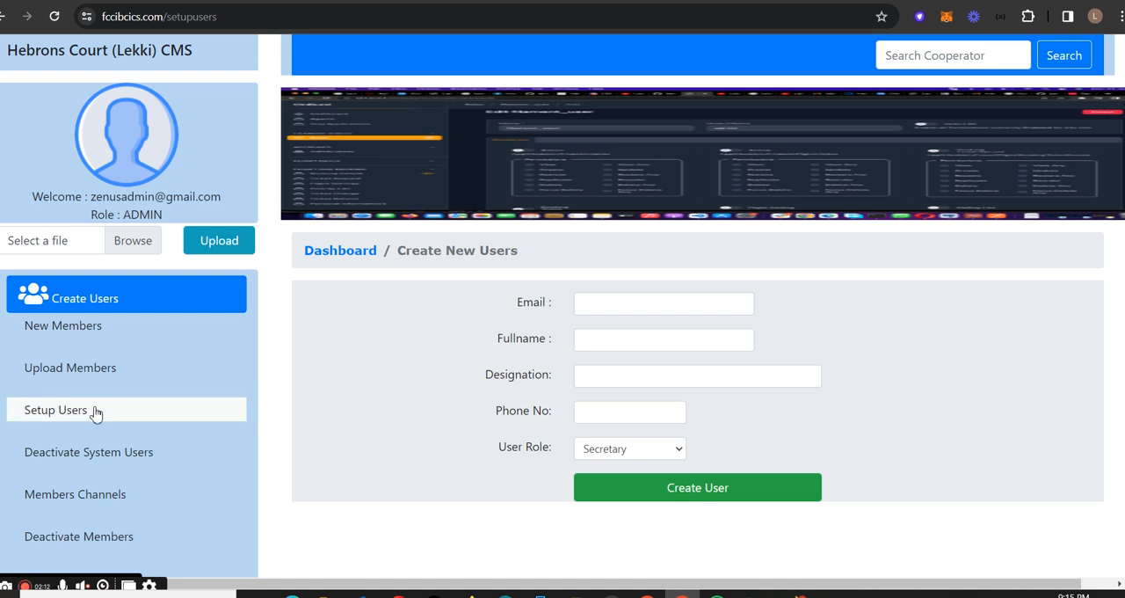
{"action": "left_click", "coordinate": [127, 461]}
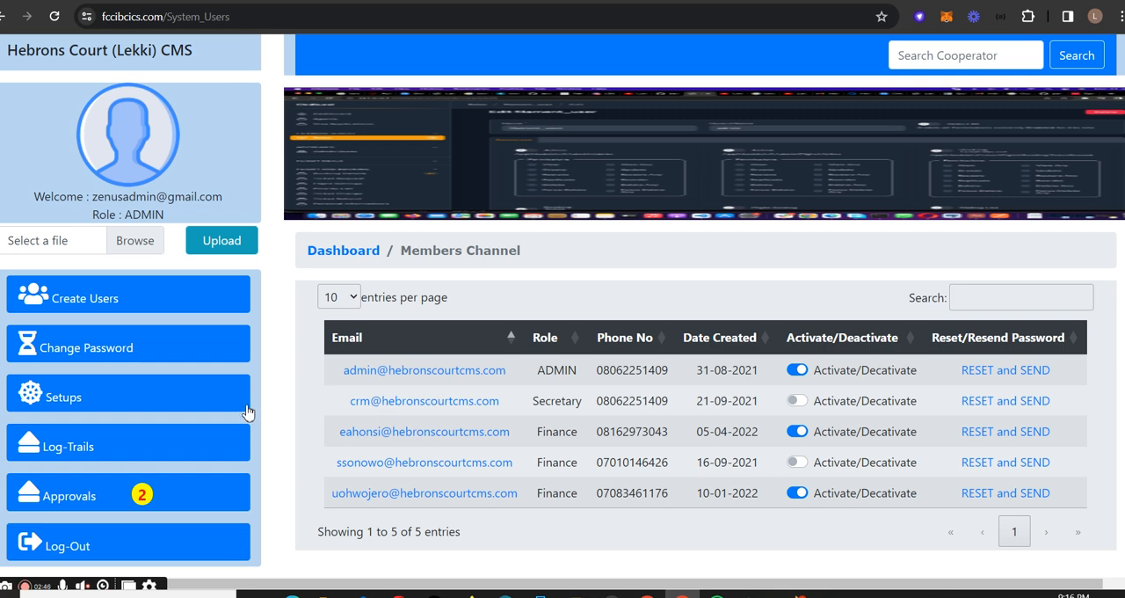
- Open the Members Channels list and view the online profile and alert settings through to page 2
{"action": "left_click", "coordinate": [158, 305]}
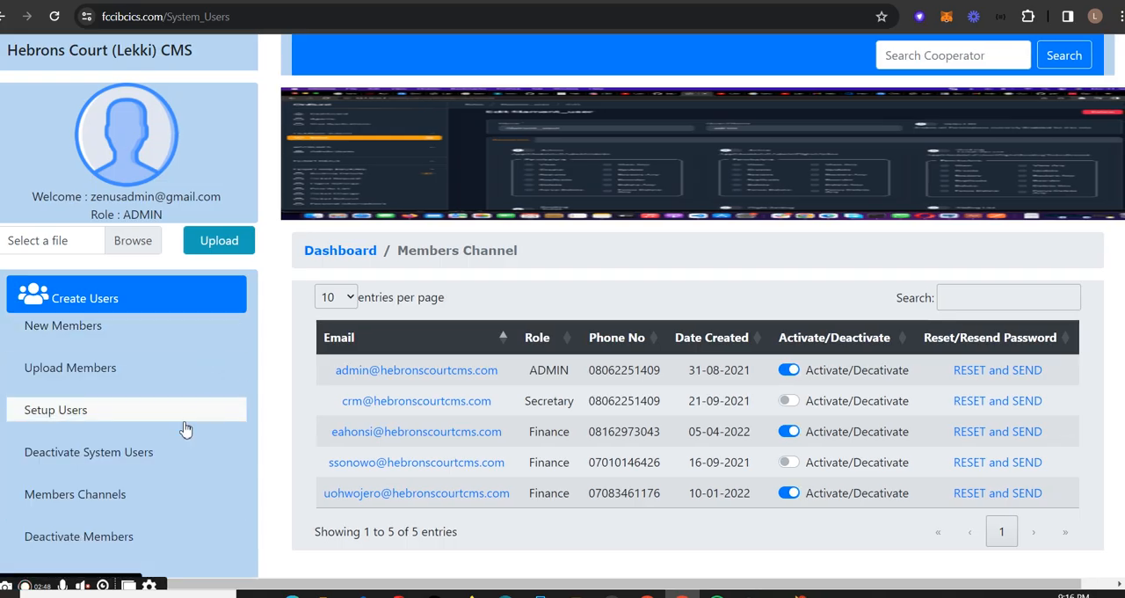
{"action": "left_click", "coordinate": [107, 495]}
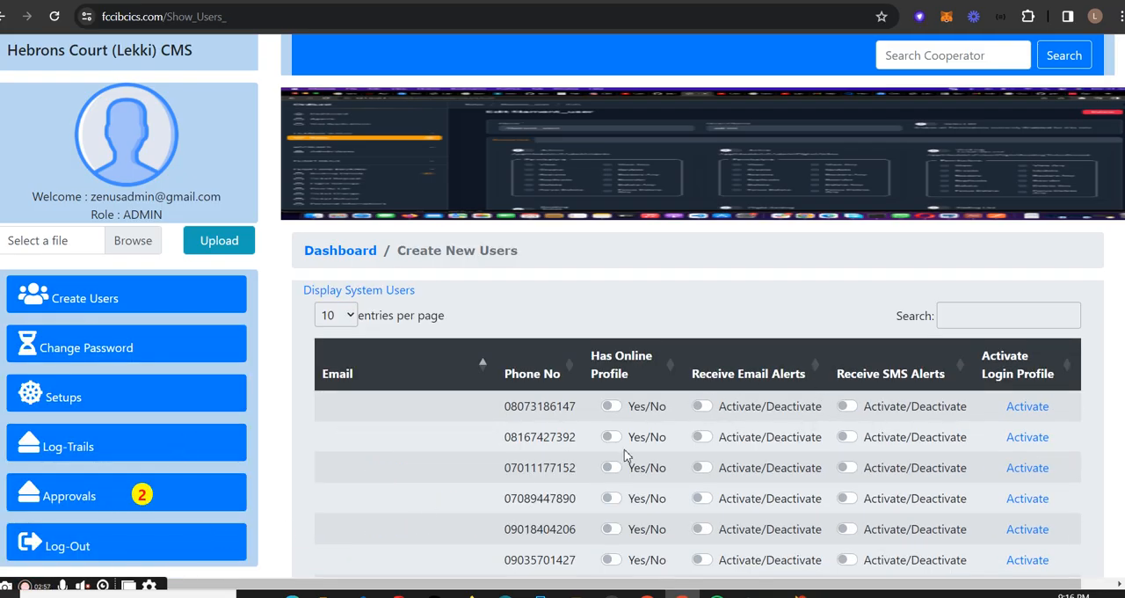
{"action": "scroll", "coordinate": [540, 417], "scroll_direction": "down", "scroll_amount": 3}
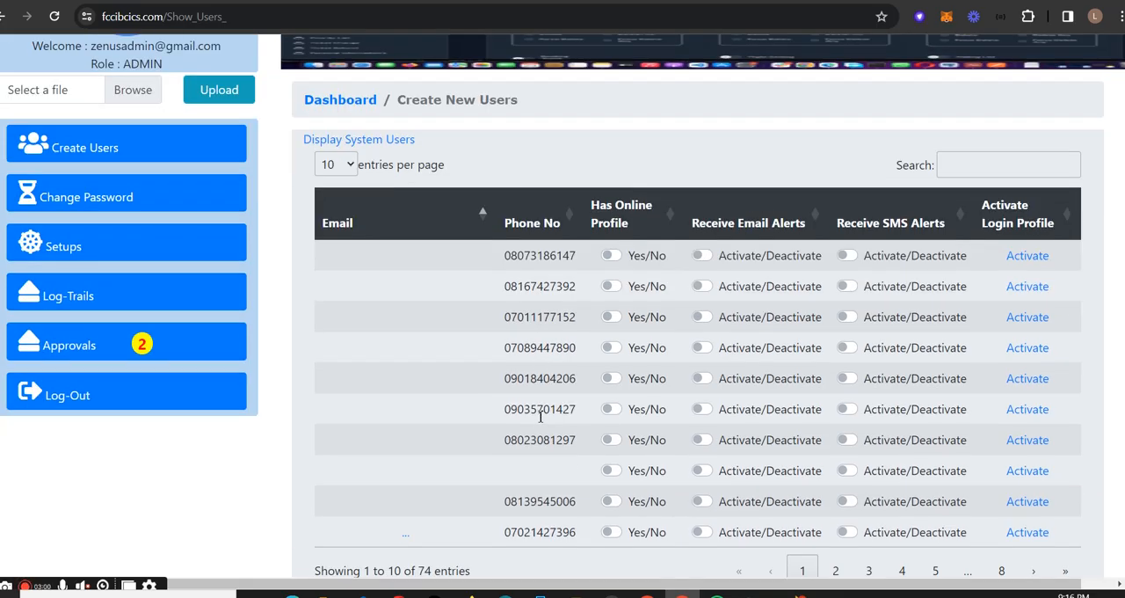
{"action": "scroll", "coordinate": [541, 416], "scroll_direction": "up", "scroll_amount": 1}
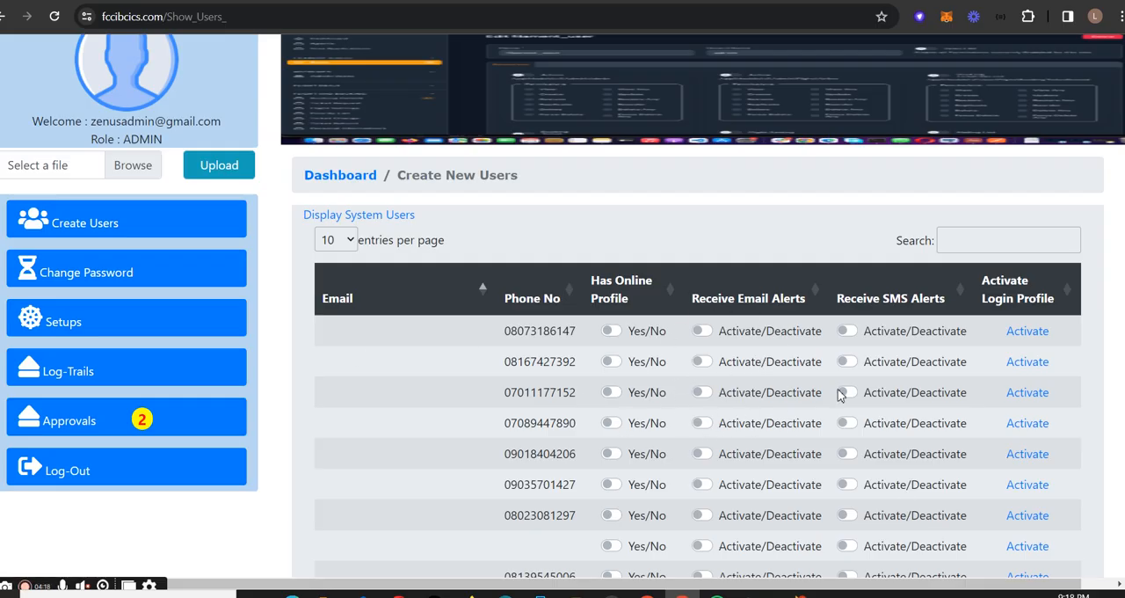
{"action": "scroll", "coordinate": [655, 414], "scroll_direction": "down", "scroll_amount": 1}
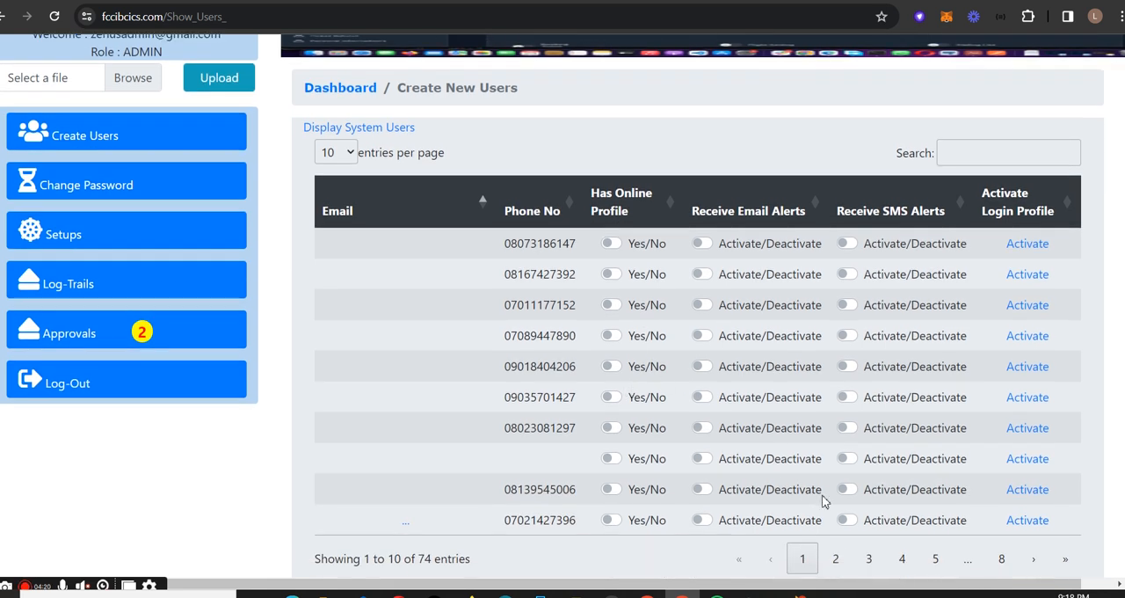
{"action": "left_click", "coordinate": [835, 558]}
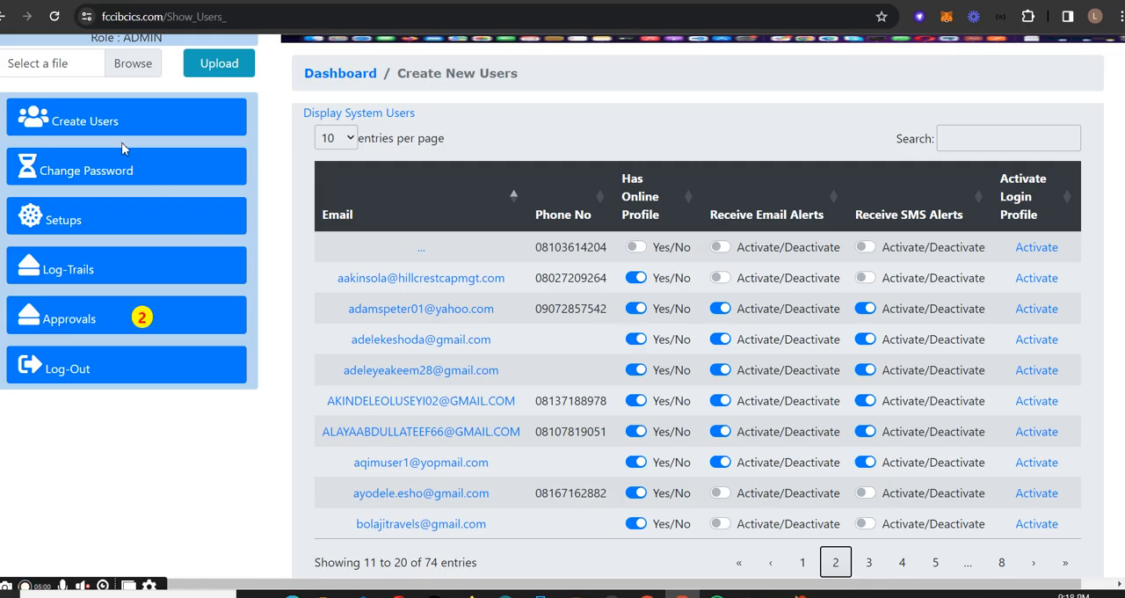
- Open the Deactivate Members list and look through the members' activation and password reset options
{"action": "left_click", "coordinate": [176, 139]}
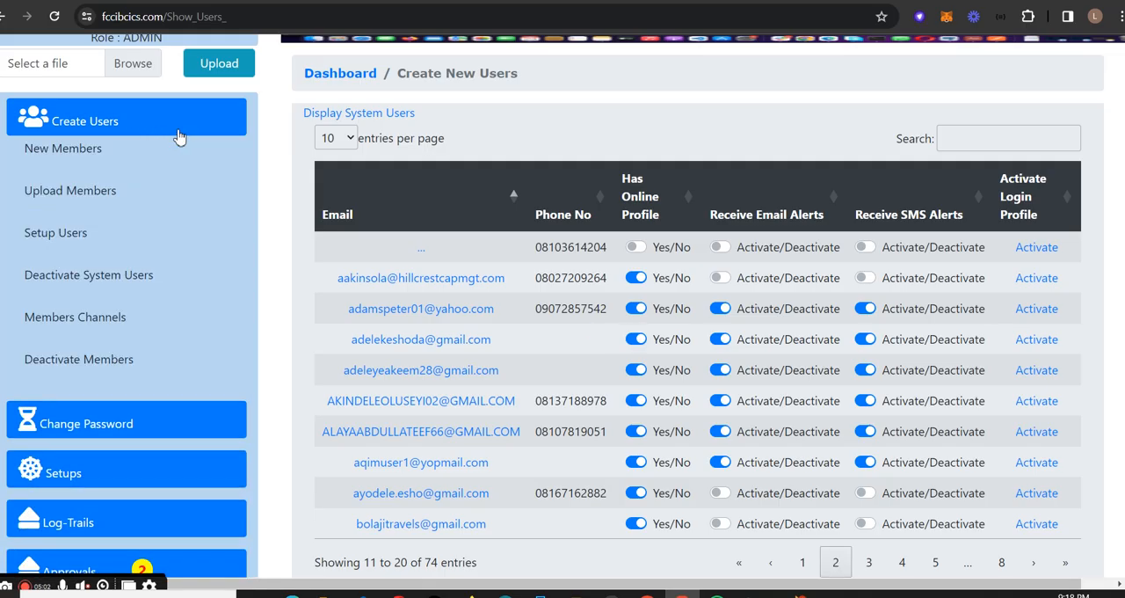
{"action": "left_click", "coordinate": [134, 360]}
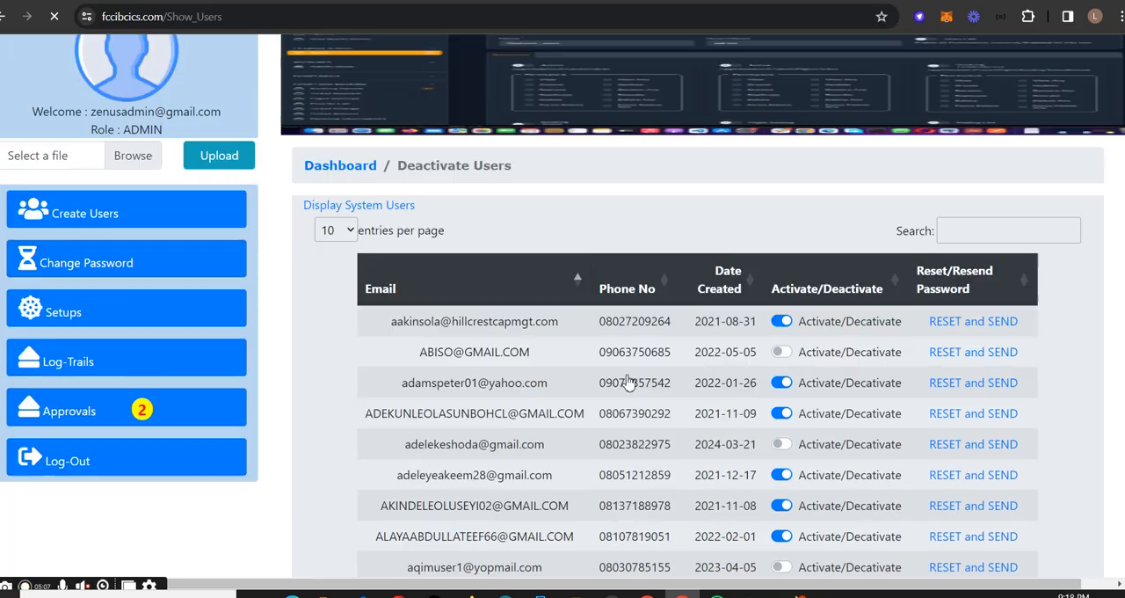
{"action": "scroll", "coordinate": [629, 380], "scroll_direction": "down", "scroll_amount": 1}
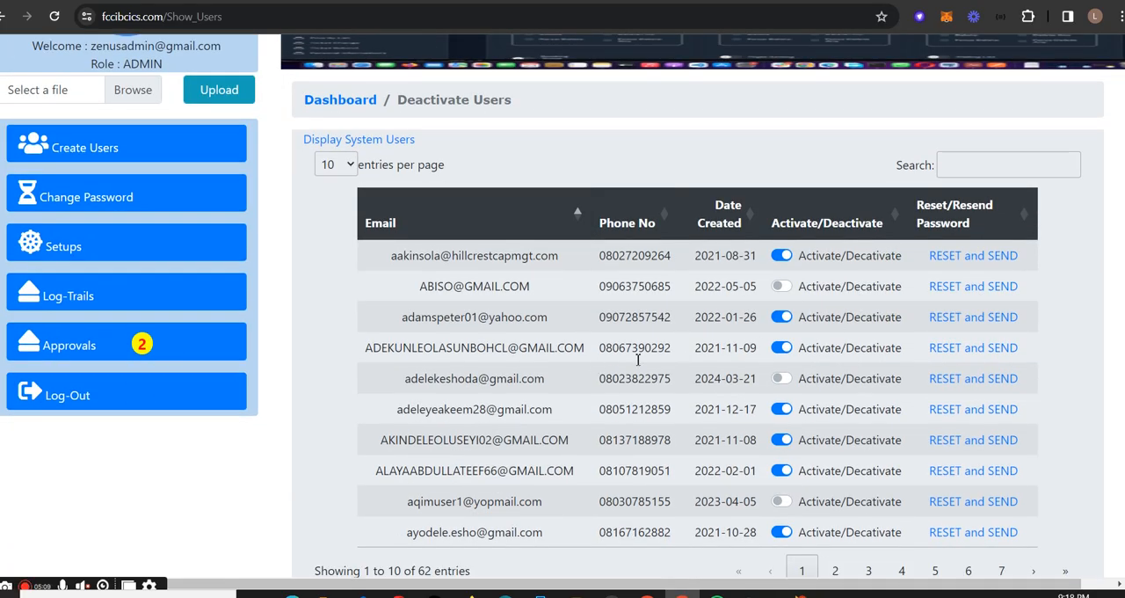
- Look over the user creation and password change options, and open the Organisation Setup page
{"action": "left_click", "coordinate": [146, 157]}
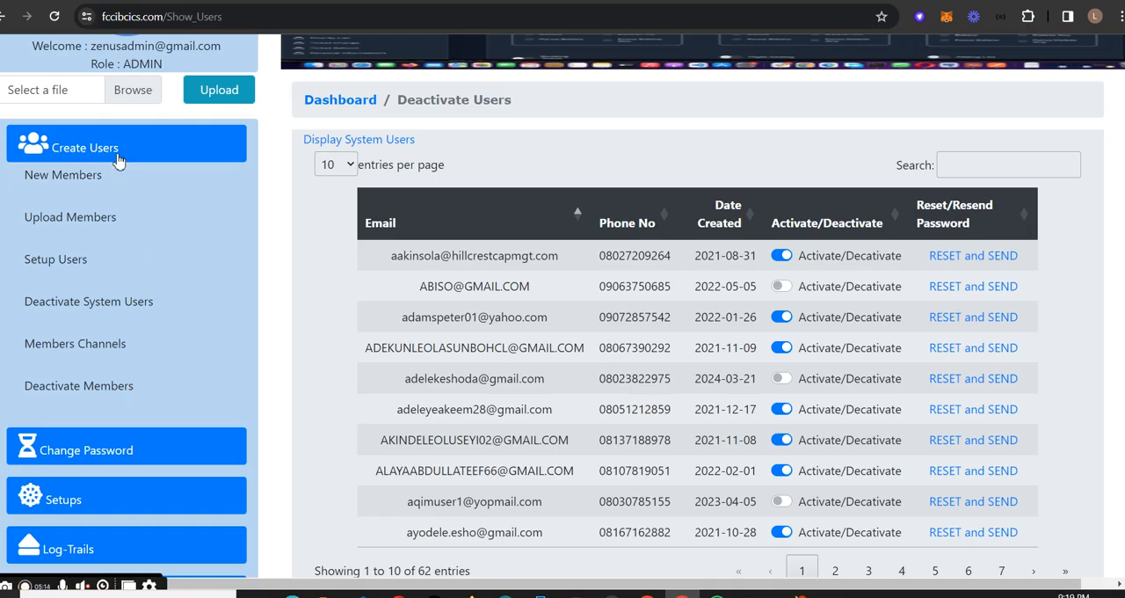
{"action": "left_click", "coordinate": [119, 158]}
{"action": "left_click", "coordinate": [123, 202]}
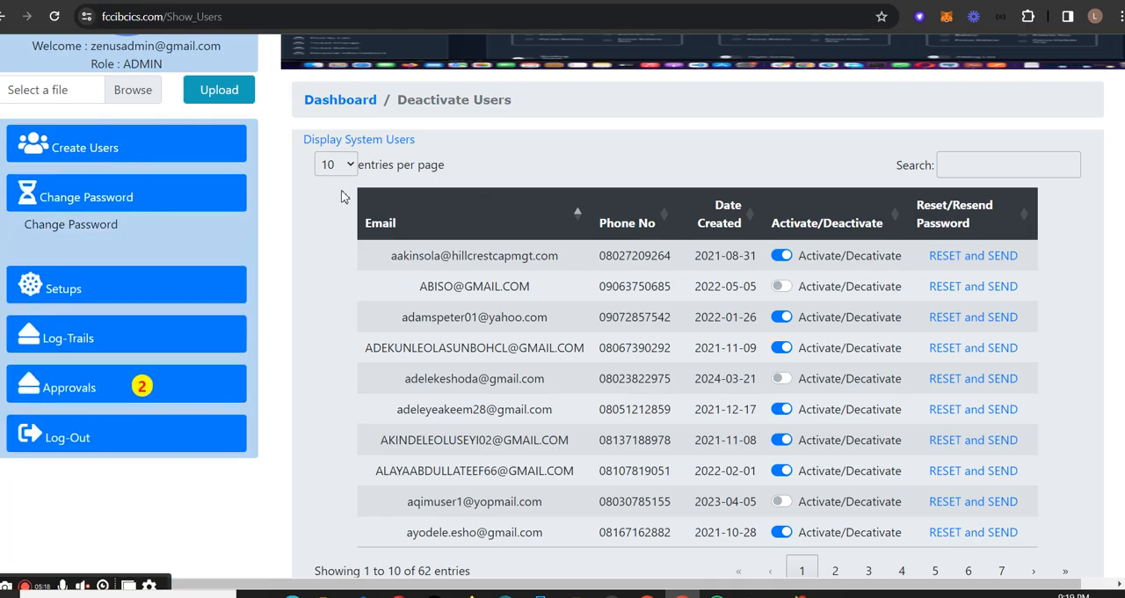
{"action": "left_click", "coordinate": [135, 291]}
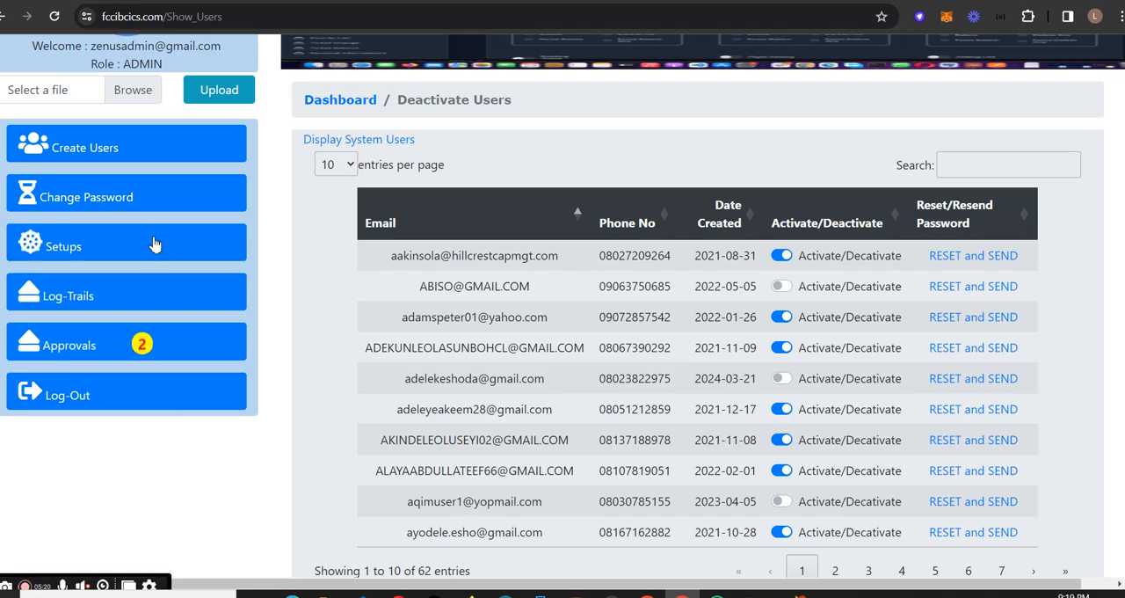
{"action": "left_click", "coordinate": [150, 246]}
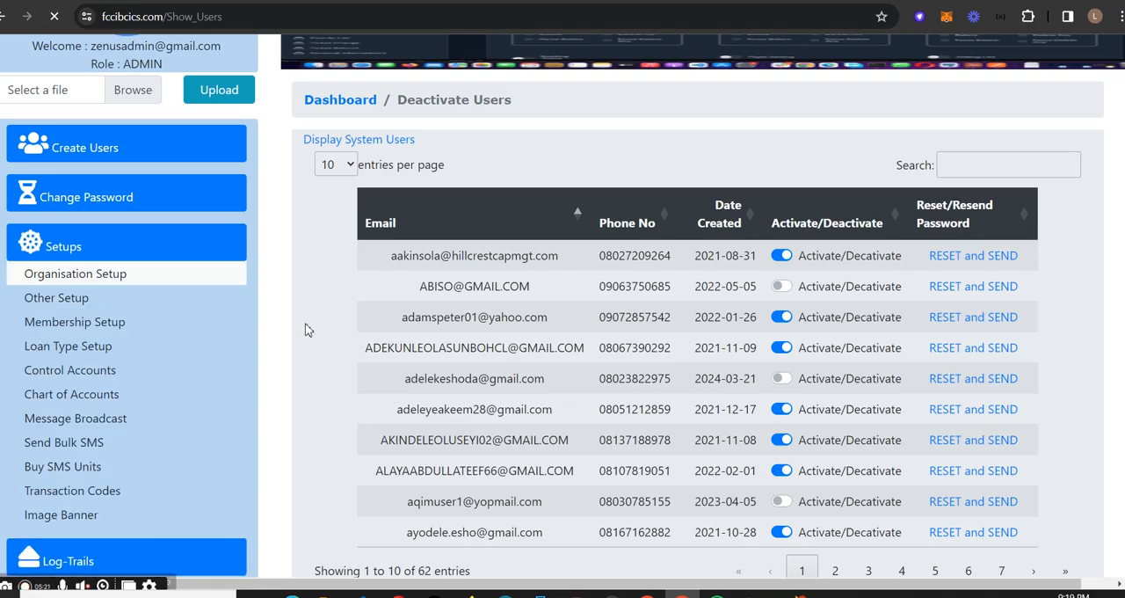
{"action": "left_click", "coordinate": [137, 278]}
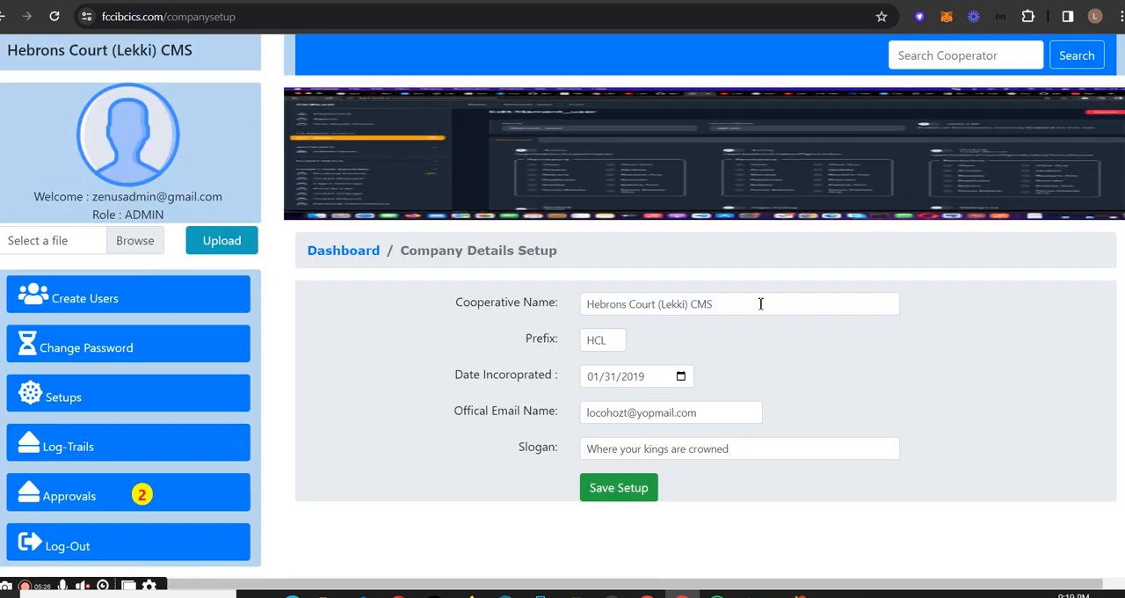
- Review the company details by selecting the cooperative name, prefix, official email and slogan texts one after another
{"action": "left_click_drag", "start_coordinate": [760, 304], "coordinate": [537, 302]}
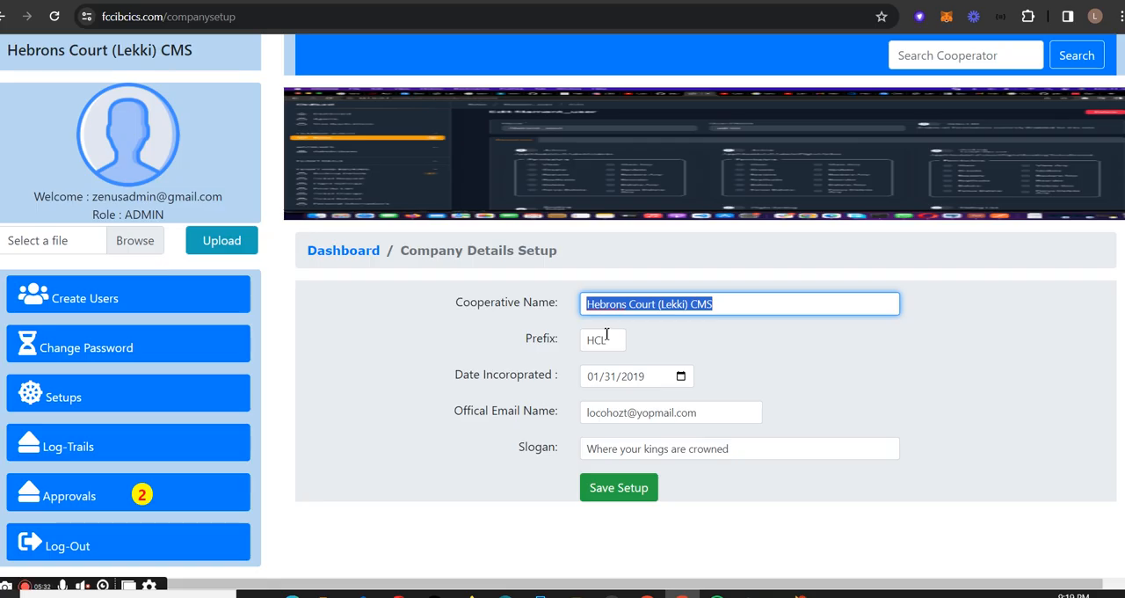
{"action": "left_click_drag", "start_coordinate": [607, 334], "coordinate": [590, 334]}
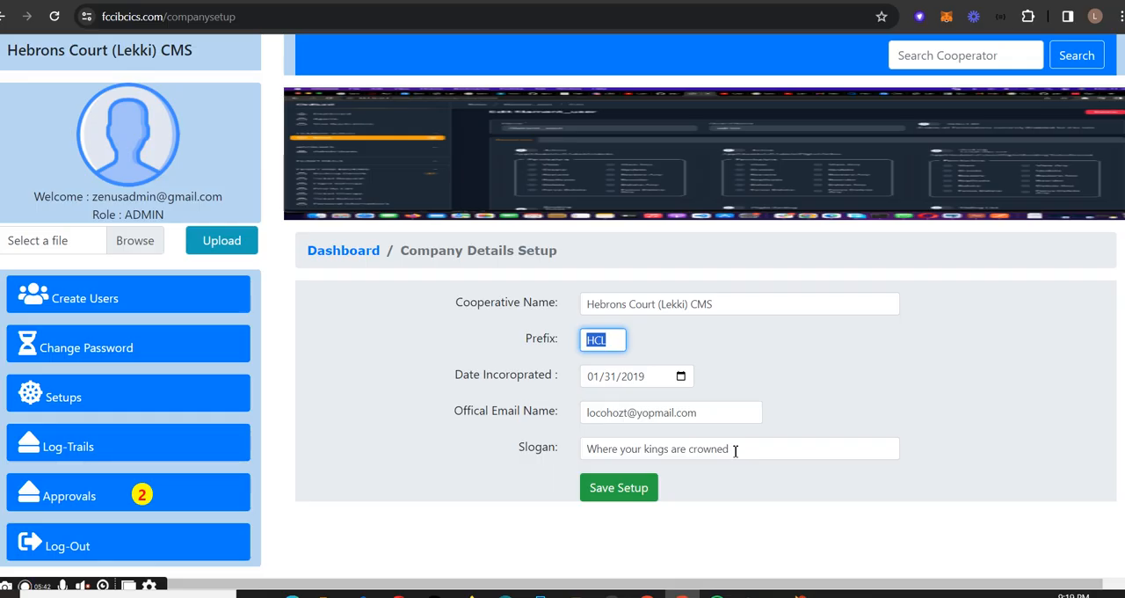
{"action": "left_click", "coordinate": [613, 340]}
{"action": "left_click_drag", "start_coordinate": [613, 340], "coordinate": [588, 341]}
{"action": "left_click_drag", "start_coordinate": [710, 414], "coordinate": [568, 419]}
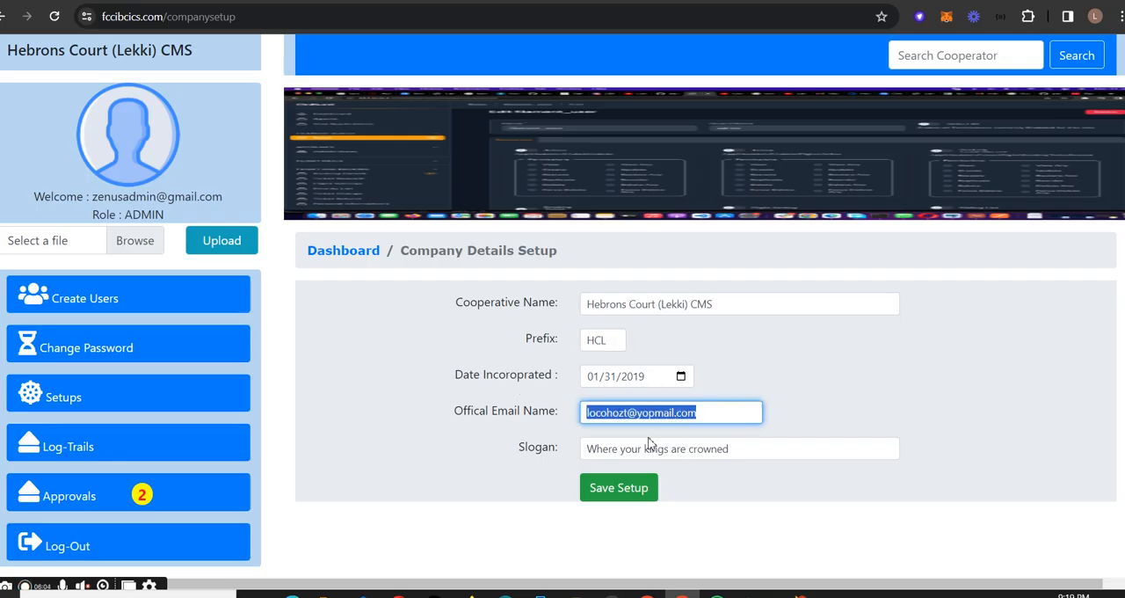
{"action": "left_click_drag", "start_coordinate": [783, 450], "coordinate": [568, 446]}
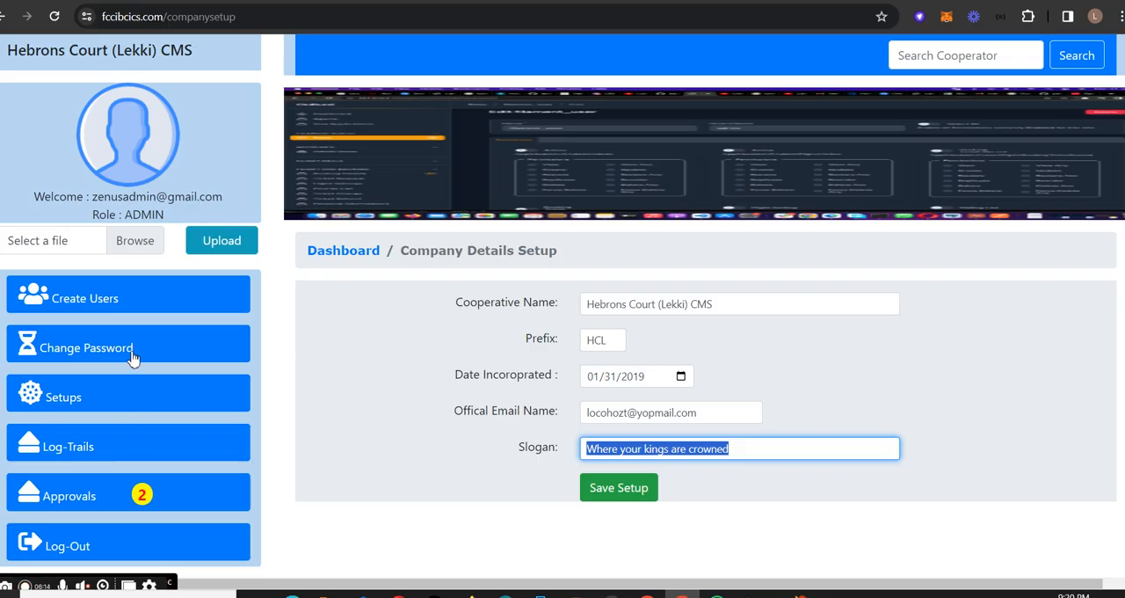
- Open the Other Setup page to examine the registration fee, share, referrer bonus and transfer charge settings
{"action": "left_click", "coordinate": [167, 401]}
{"action": "left_click", "coordinate": [96, 450]}
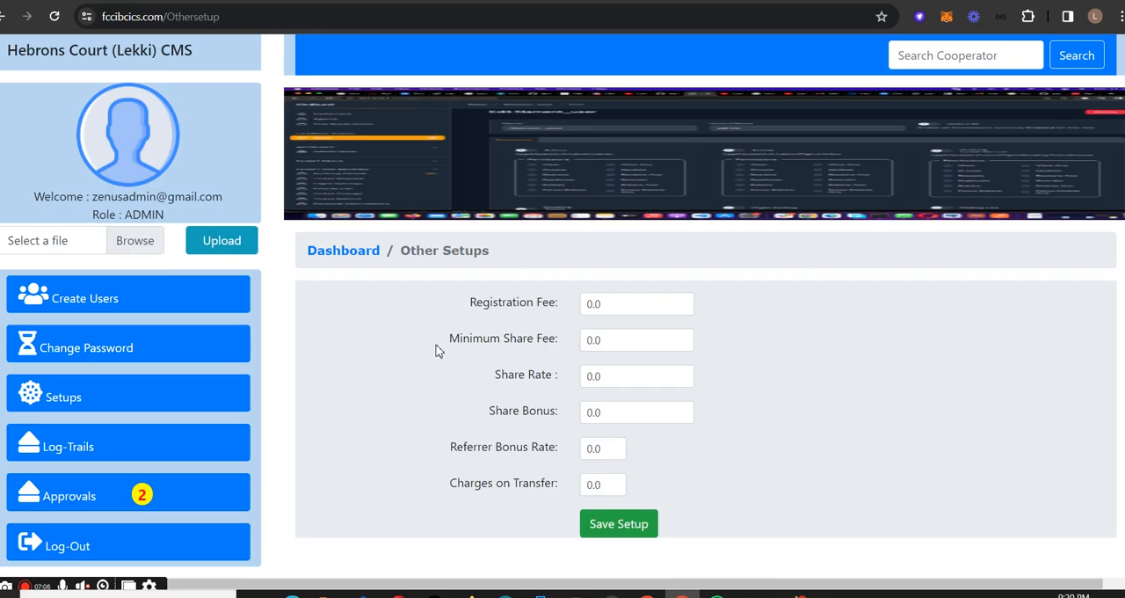
- Open the Membership Setup page and view the available member types without changing the selection
{"action": "left_click", "coordinate": [132, 404]}
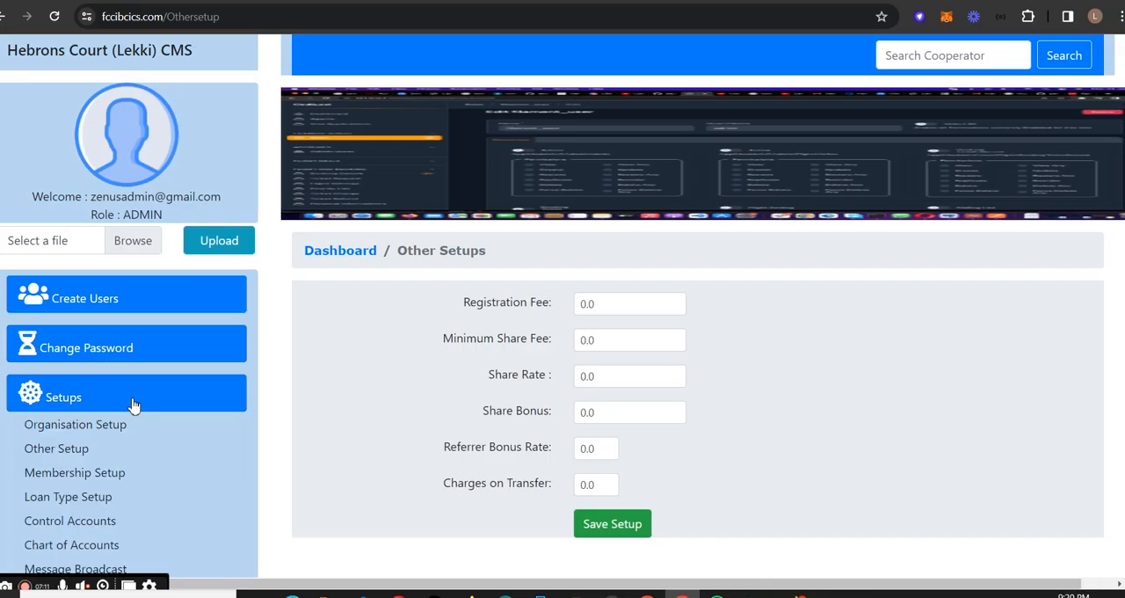
{"action": "left_click", "coordinate": [155, 481]}
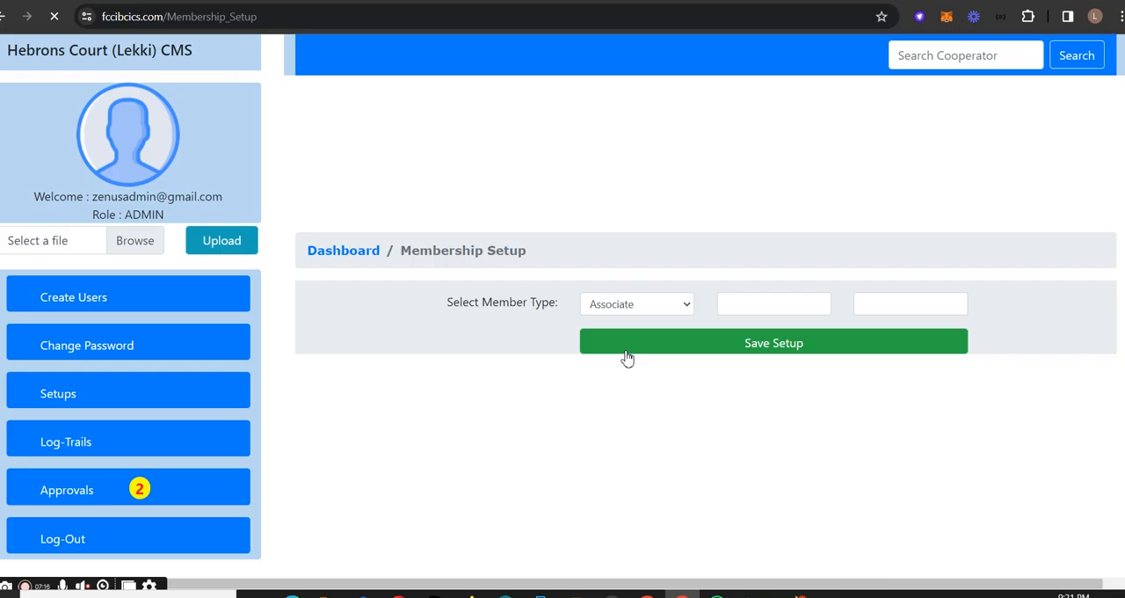
{"action": "left_click", "coordinate": [659, 307]}
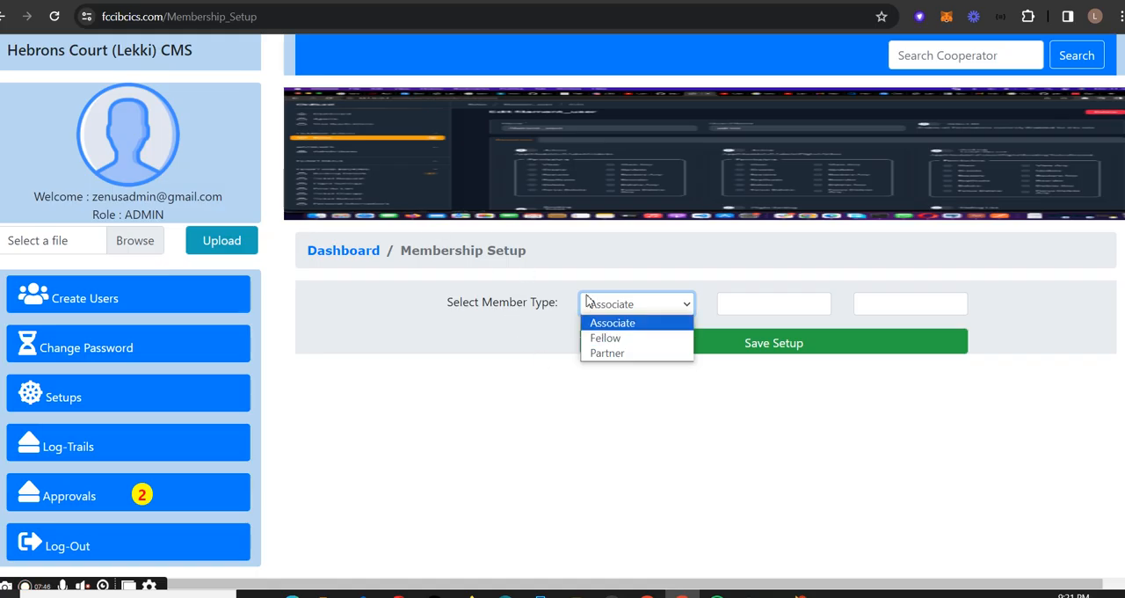
{"action": "left_click", "coordinate": [350, 337]}
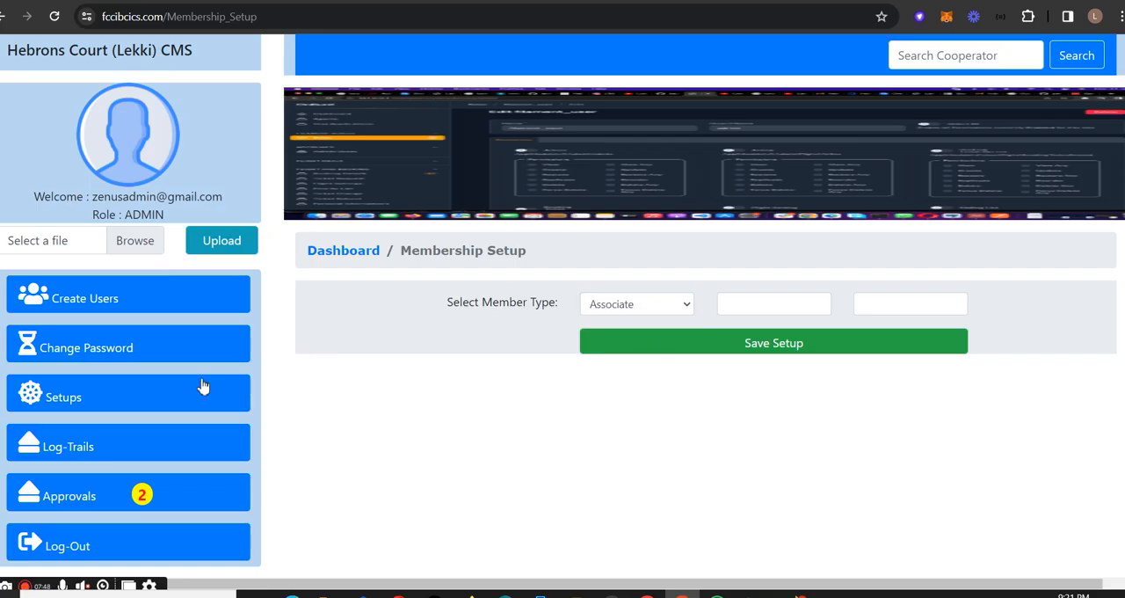
- Open the Loan Type Setup page and check the personal loan's GL code and interest GL code
{"action": "left_click", "coordinate": [773, 309]}
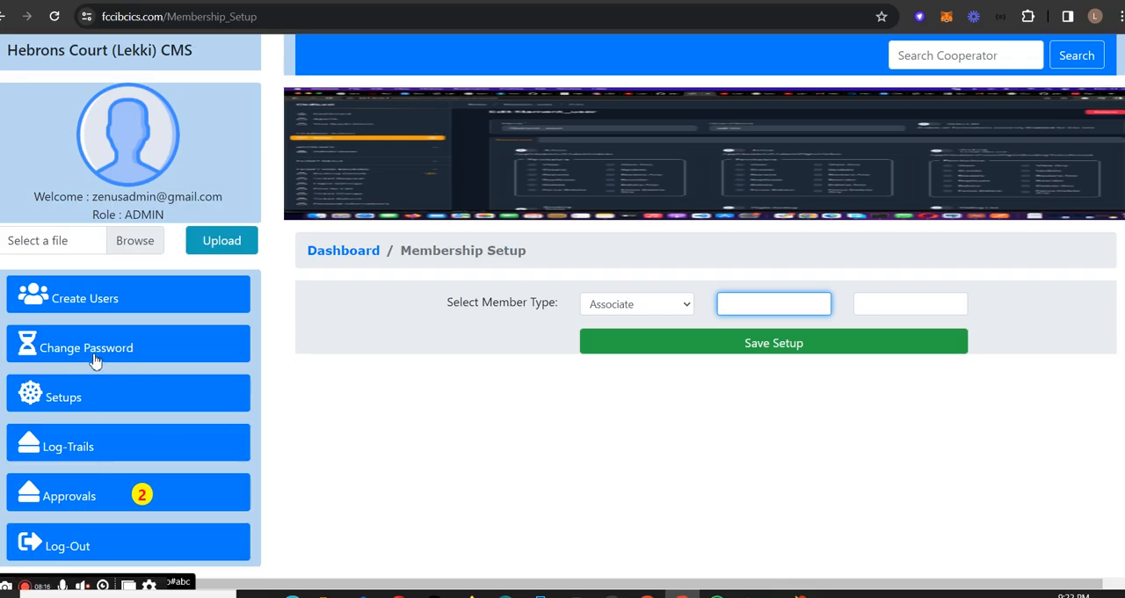
{"action": "left_click", "coordinate": [143, 401]}
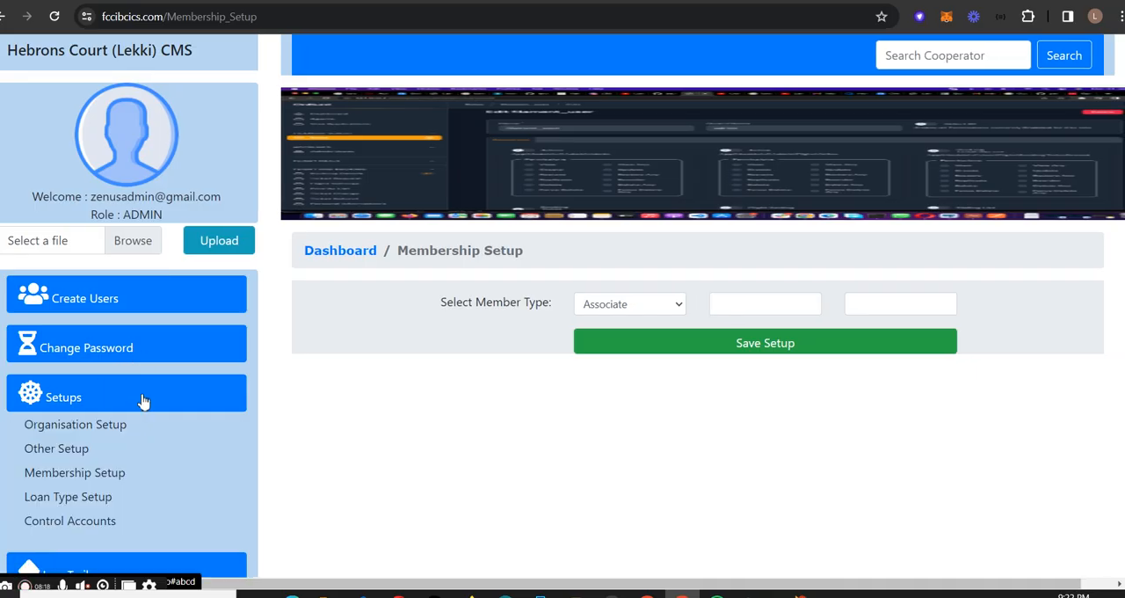
{"action": "scroll", "coordinate": [149, 422], "scroll_direction": "down", "scroll_amount": 2}
{"action": "left_click", "coordinate": [125, 359]}
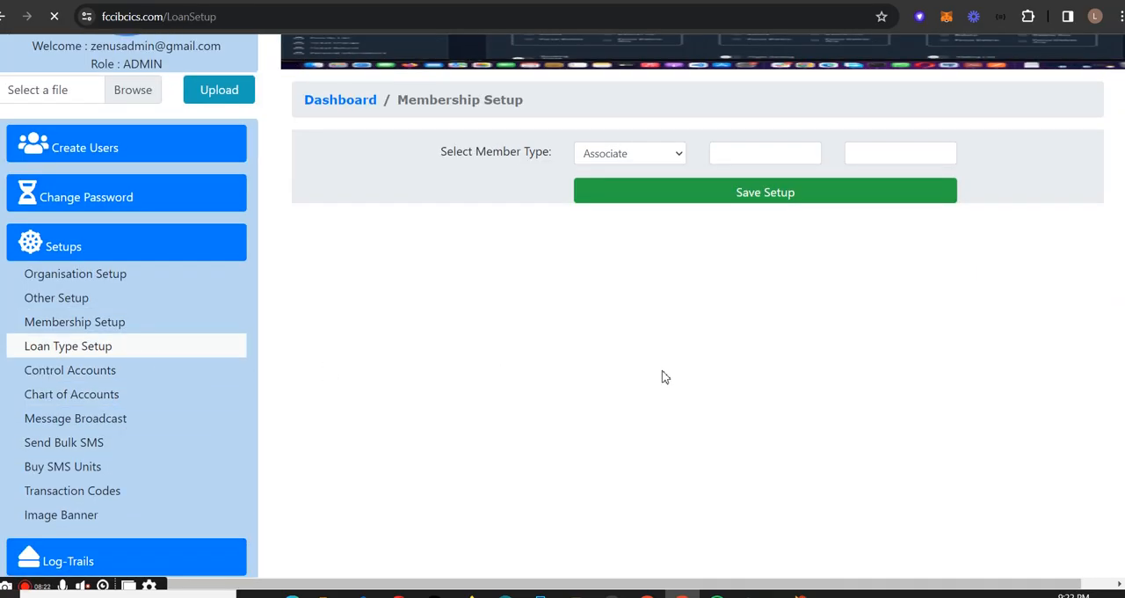
{"action": "scroll", "coordinate": [659, 406], "scroll_direction": "down", "scroll_amount": 2}
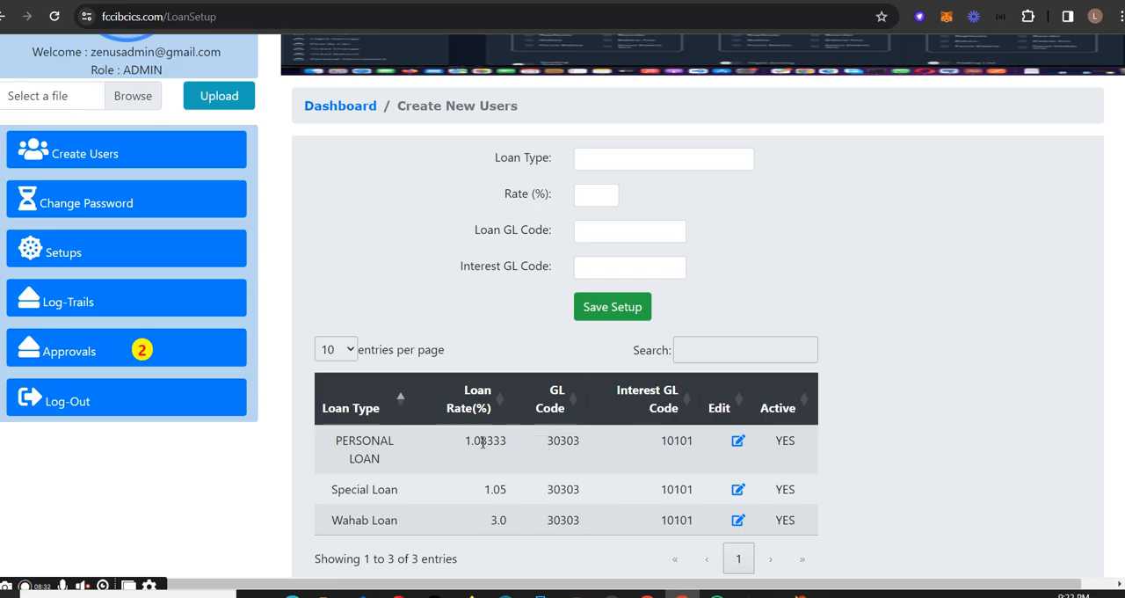
{"action": "double_click", "coordinate": [554, 441]}
{"action": "double_click", "coordinate": [672, 440]}
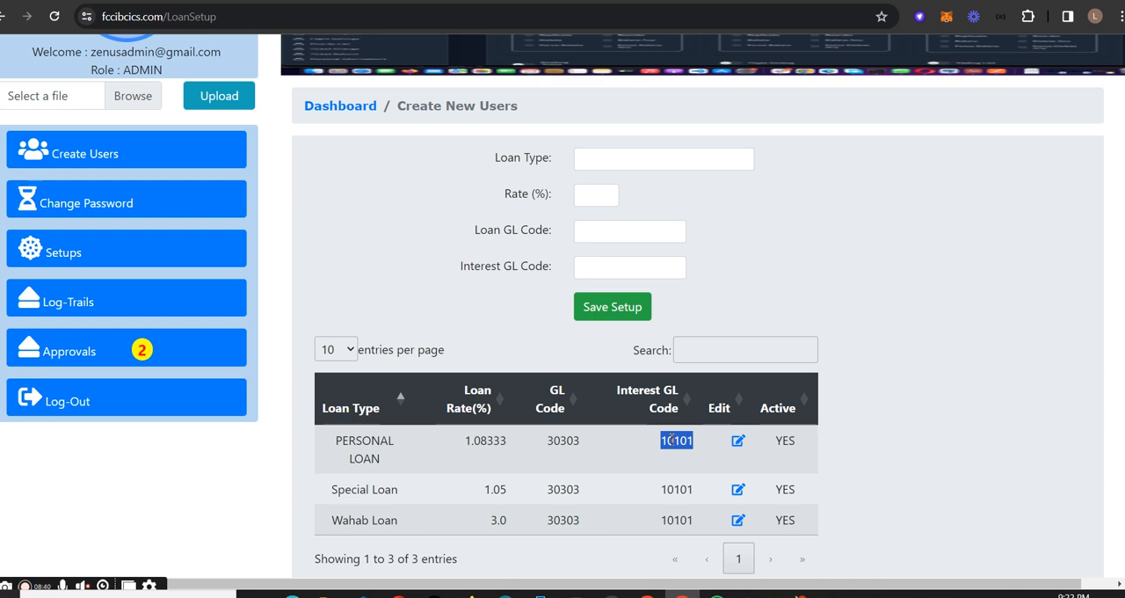
- Fill in a new loan type named badoo investment with a rate of 9%
{"action": "left_click", "coordinate": [613, 165]}
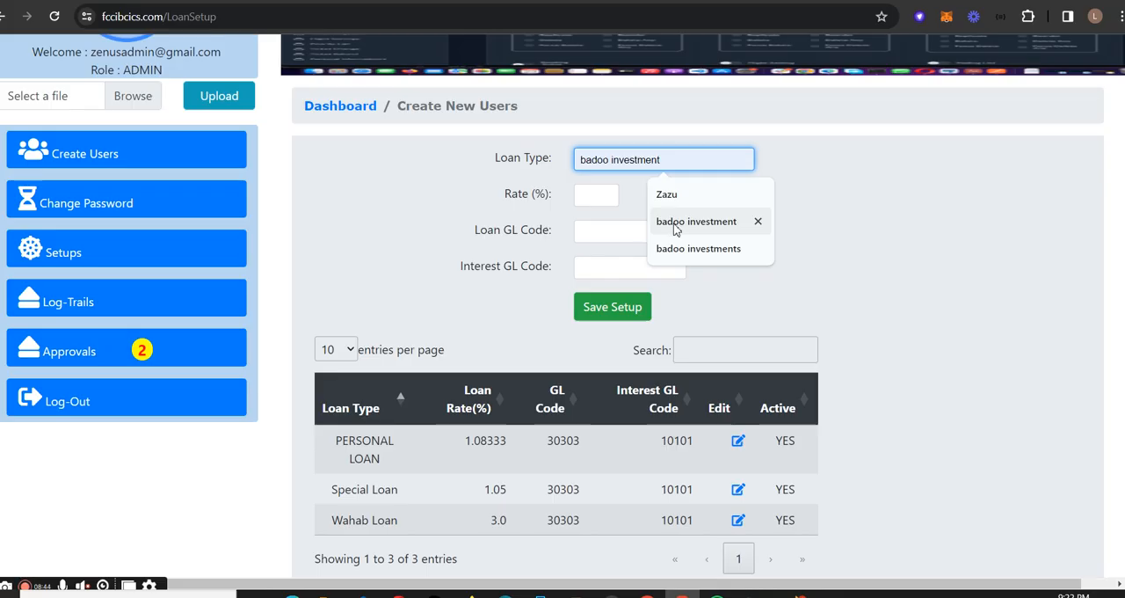
{"action": "left_click", "coordinate": [676, 224]}
{"action": "left_click", "coordinate": [598, 201]}
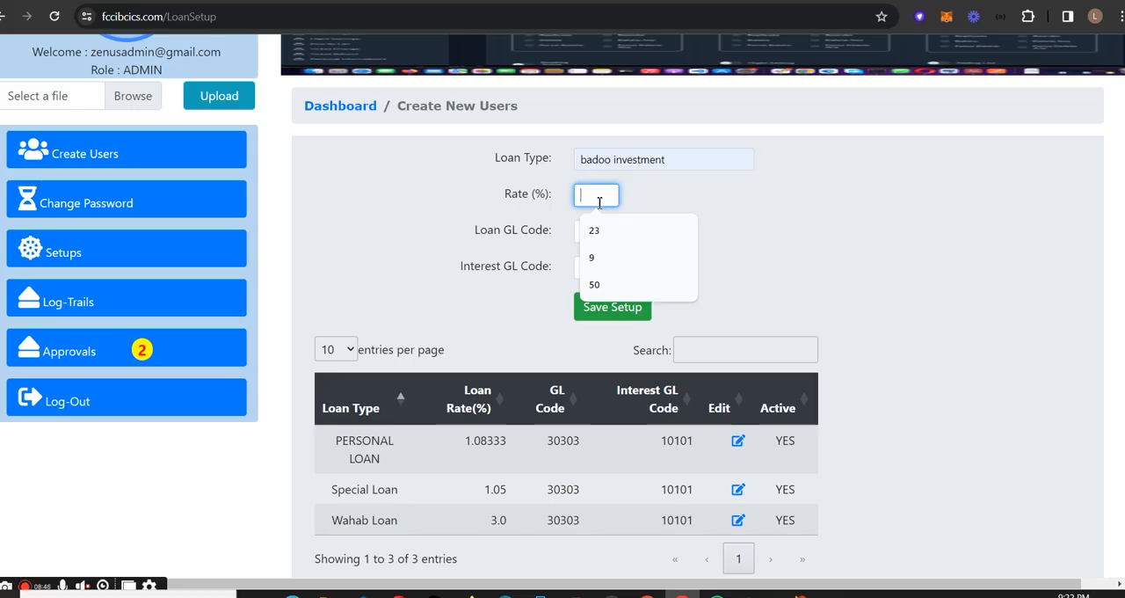
{"action": "type", "text": "9"}
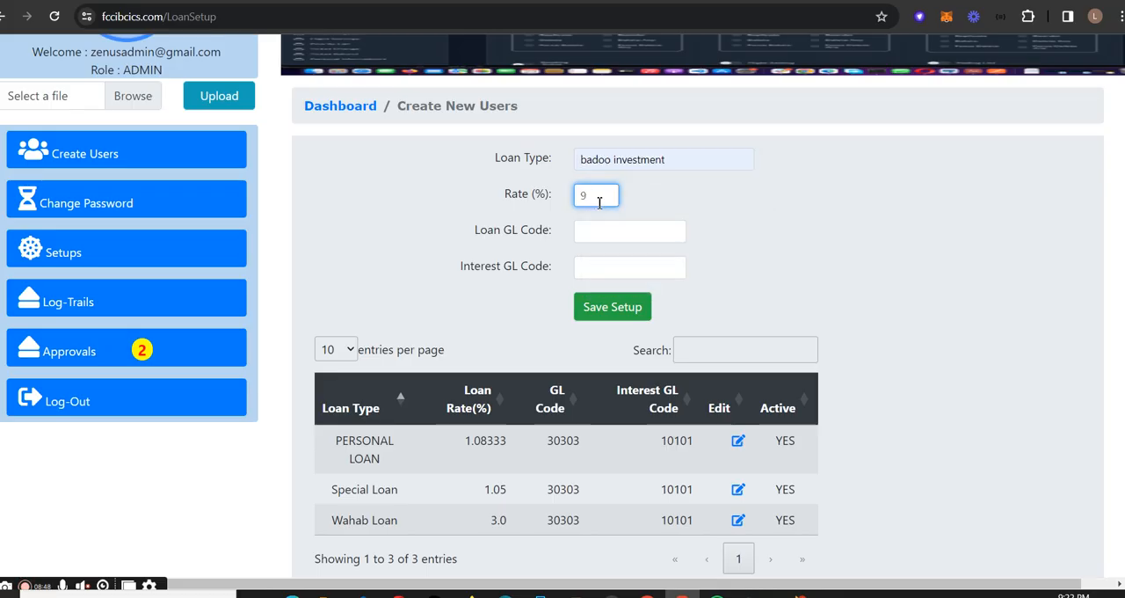
- Set the loan GL code to 30303 and the interest GL code to 10101, and save the loan type setup
{"action": "left_click", "coordinate": [607, 228]}
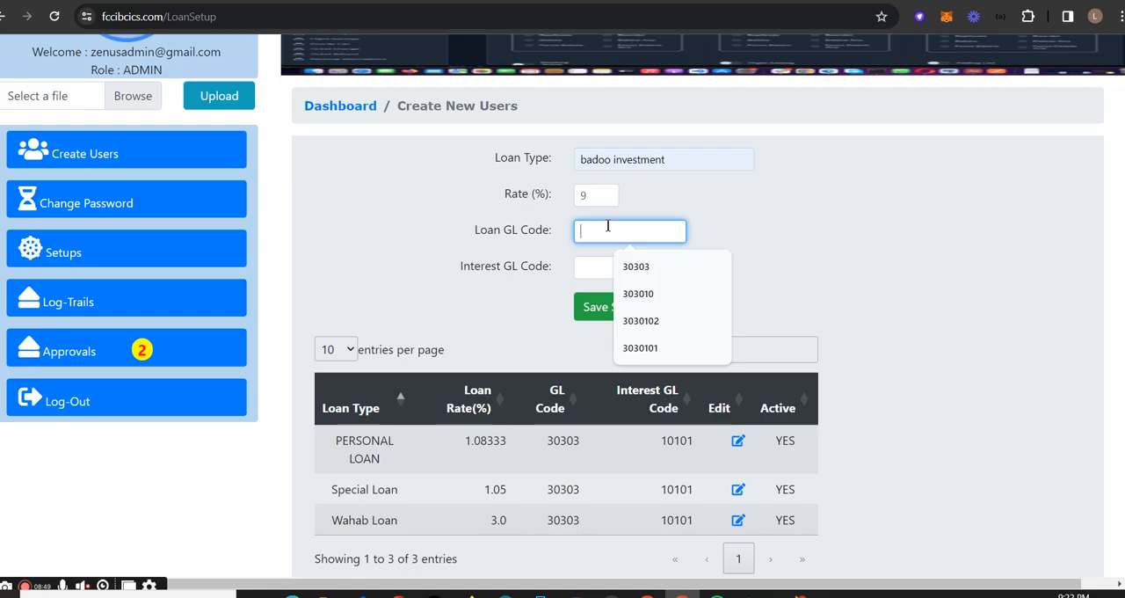
{"action": "left_click", "coordinate": [640, 269]}
{"action": "left_click", "coordinate": [596, 266]}
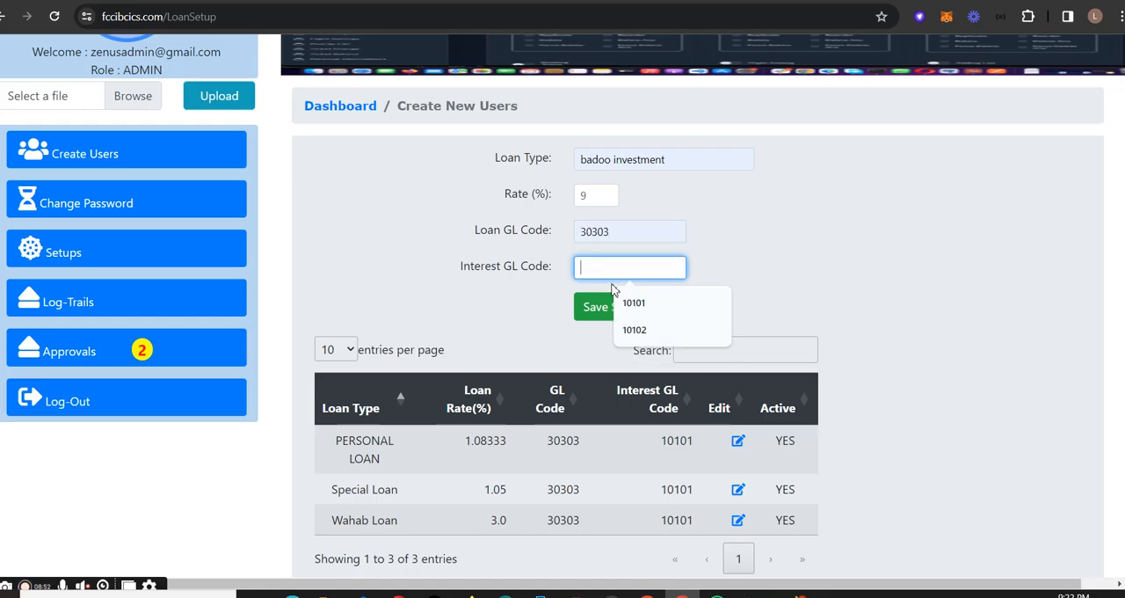
{"action": "left_click", "coordinate": [662, 304]}
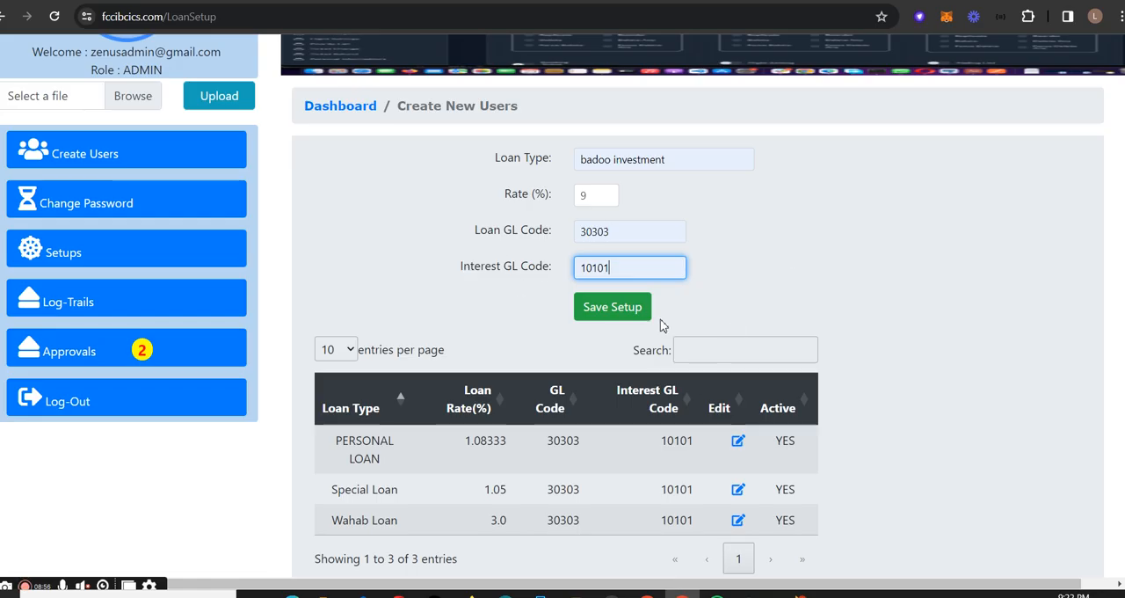
{"action": "left_click_drag", "start_coordinate": [646, 235], "coordinate": [560, 240]}
{"action": "left_click_drag", "start_coordinate": [630, 274], "coordinate": [559, 277]}
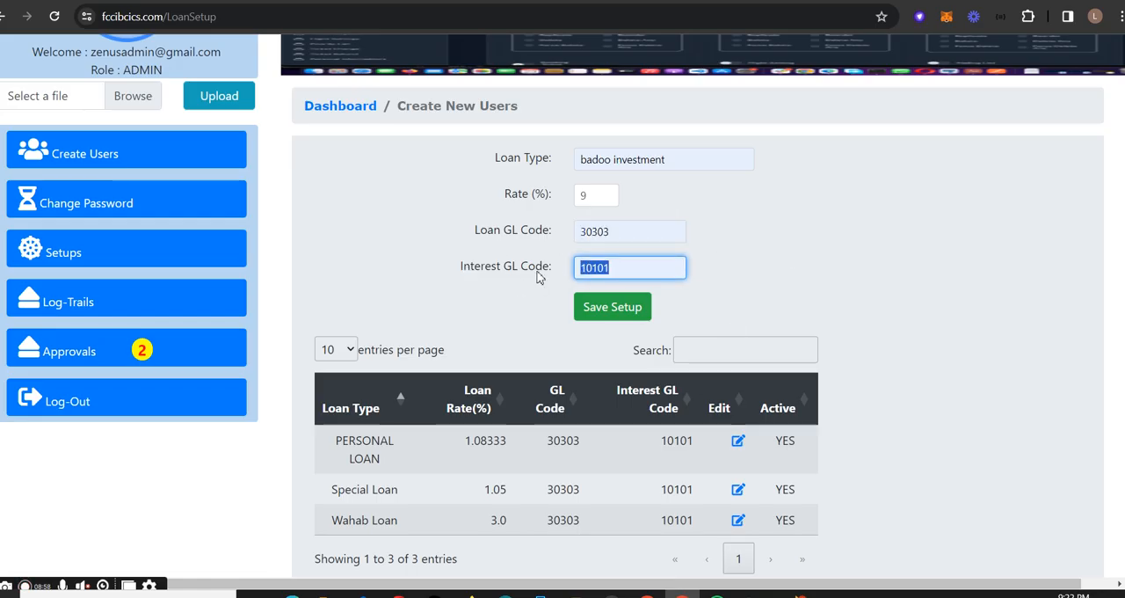
{"action": "left_click_drag", "start_coordinate": [685, 230], "coordinate": [560, 231]}
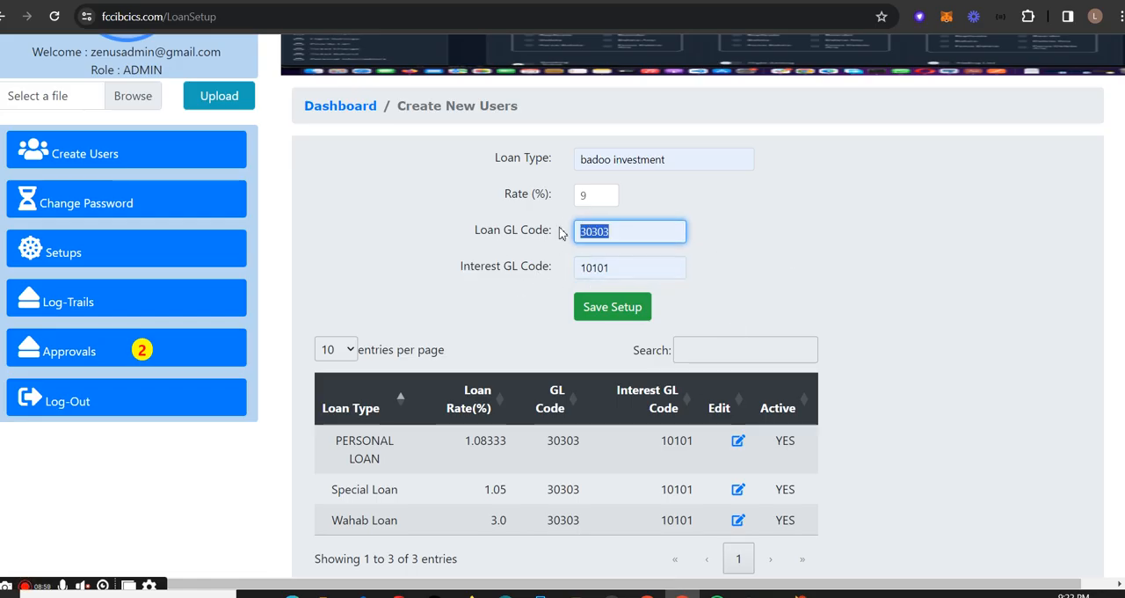
{"action": "left_click", "coordinate": [621, 308]}
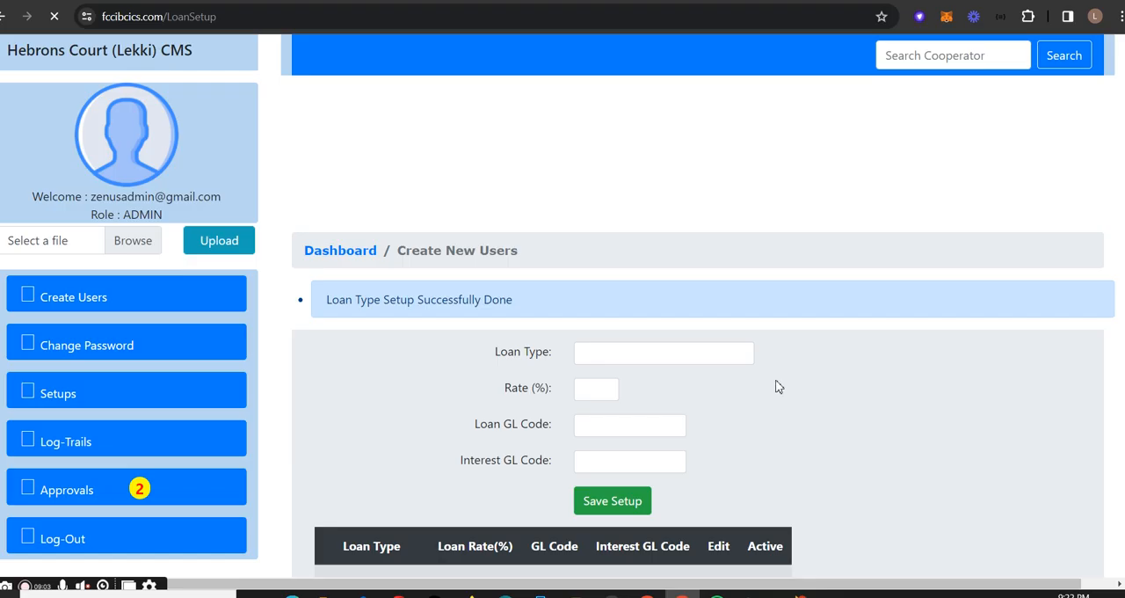
- Review the badoo investment entry in the loan types table by highlighting its row
{"action": "scroll", "coordinate": [696, 413], "scroll_direction": "down", "scroll_amount": 3}
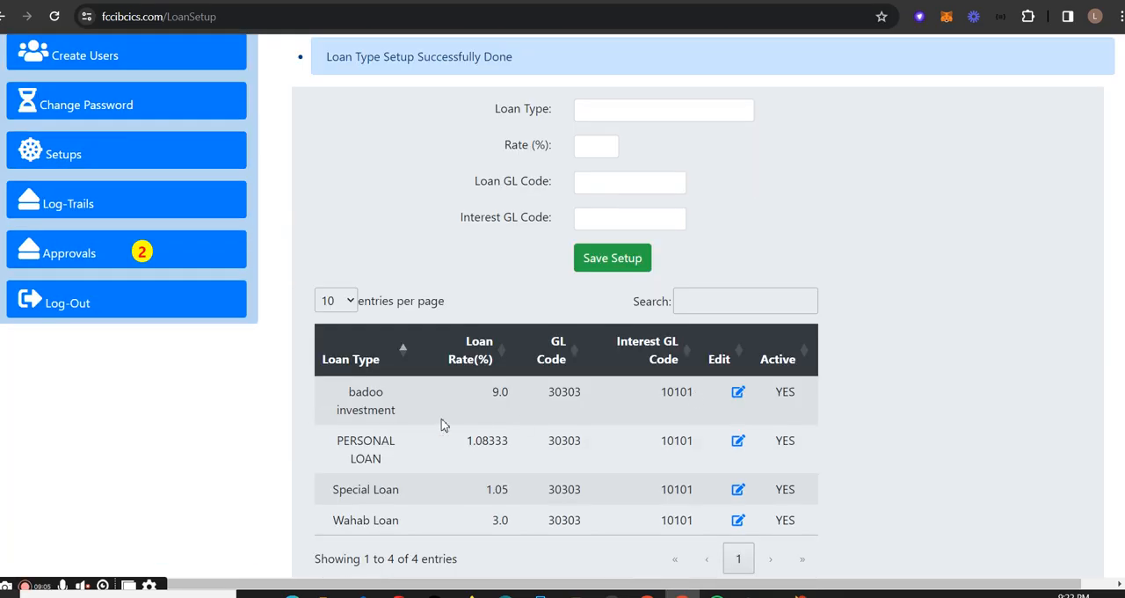
{"action": "triple_click", "coordinate": [352, 393]}
{"action": "left_click_drag", "start_coordinate": [514, 395], "coordinate": [805, 401]}
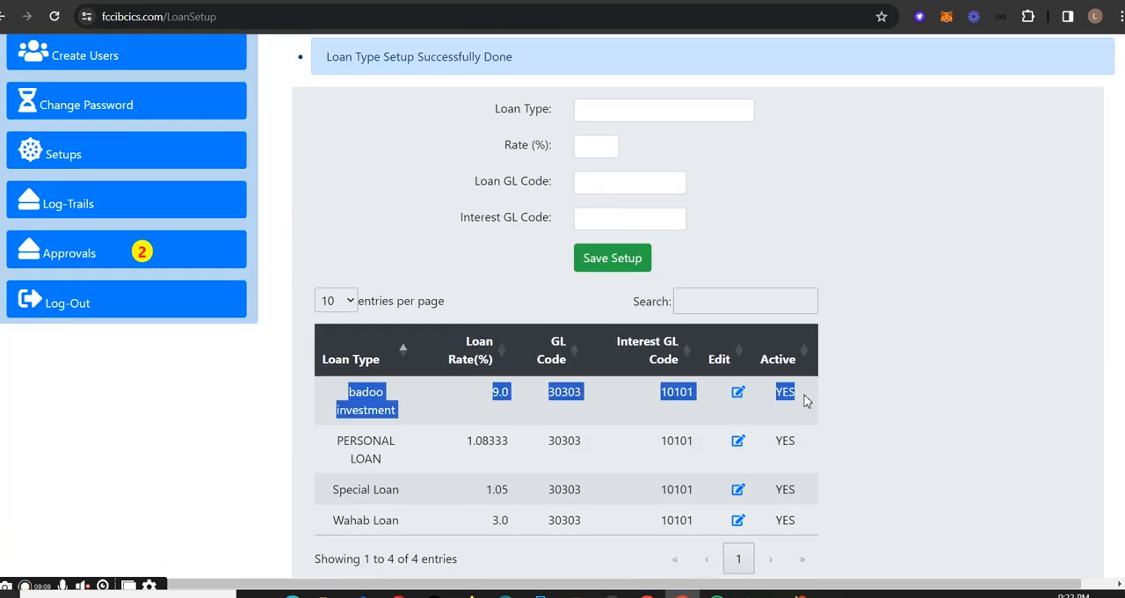
{"action": "left_click", "coordinate": [442, 417]}
{"action": "left_click_drag", "start_coordinate": [354, 393], "coordinate": [816, 414]}
- Open the Chart of Accounts page and choose EXPENDITURE as the control name and Administrative Expenses as the account
{"action": "left_click", "coordinate": [116, 156]}
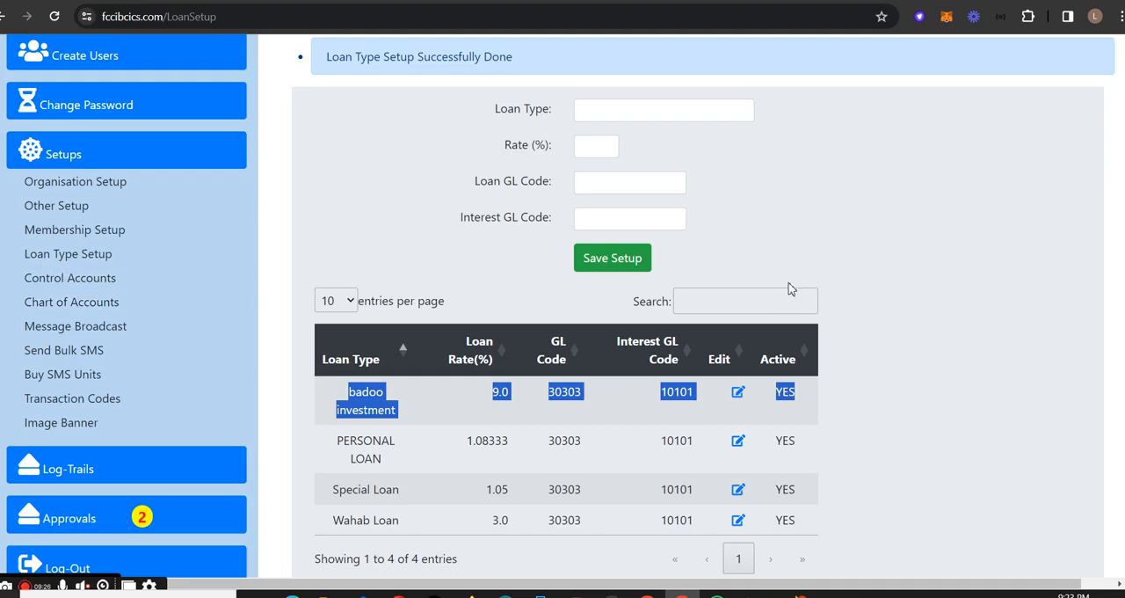
{"action": "left_click", "coordinate": [138, 302]}
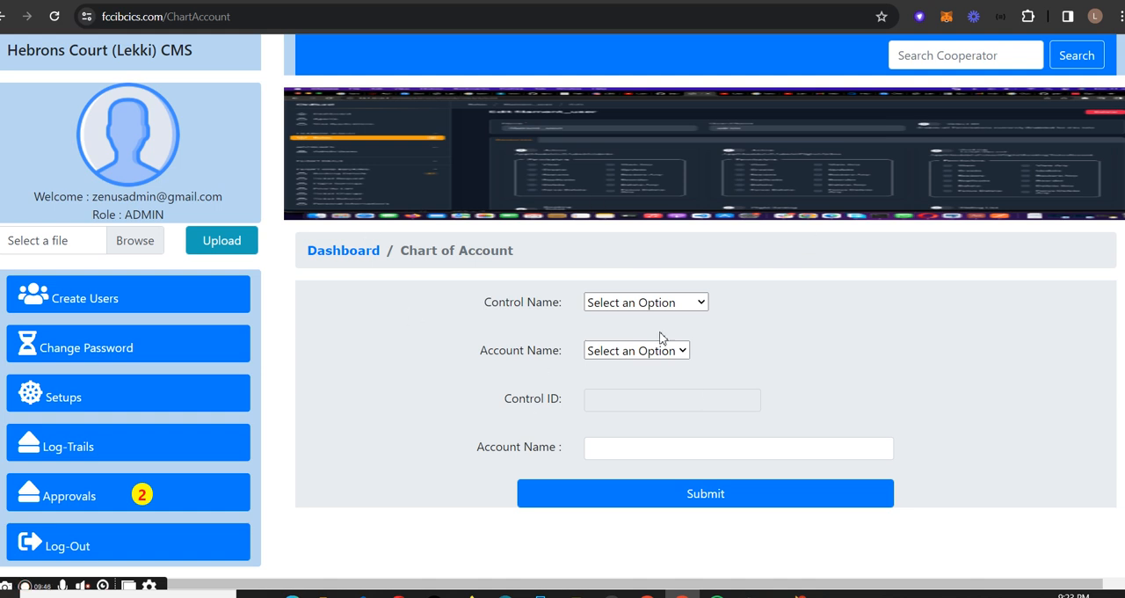
{"action": "left_click", "coordinate": [689, 302]}
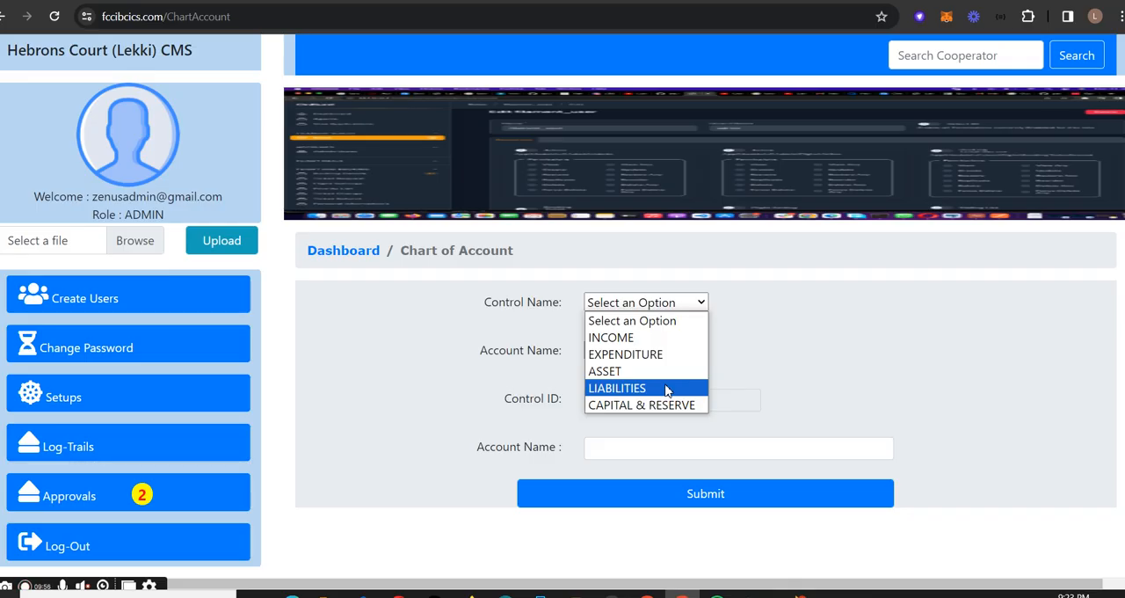
{"action": "left_click", "coordinate": [625, 356]}
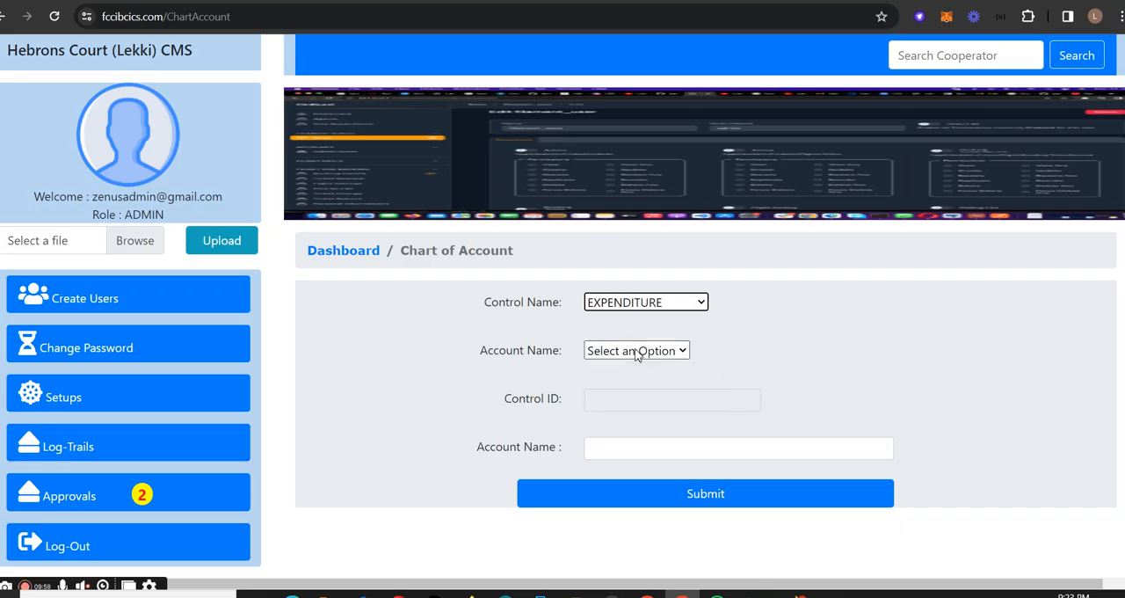
{"action": "left_click", "coordinate": [657, 351]}
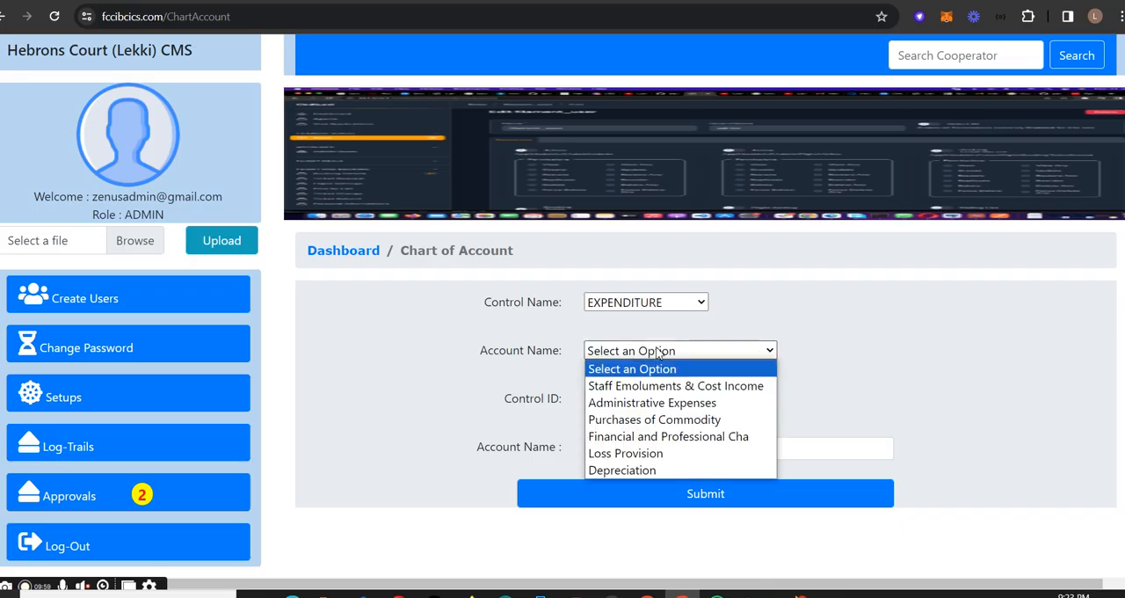
{"action": "left_click", "coordinate": [674, 402]}
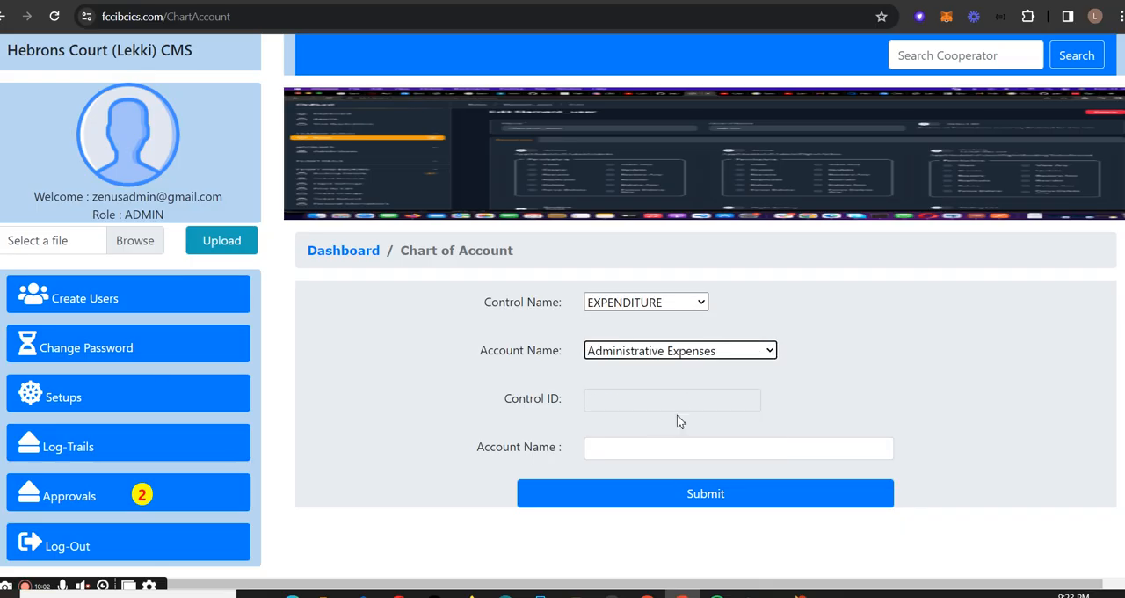
- Enter fuel as the new account name and highlight it without submitting the form
{"action": "left_click", "coordinate": [652, 450]}
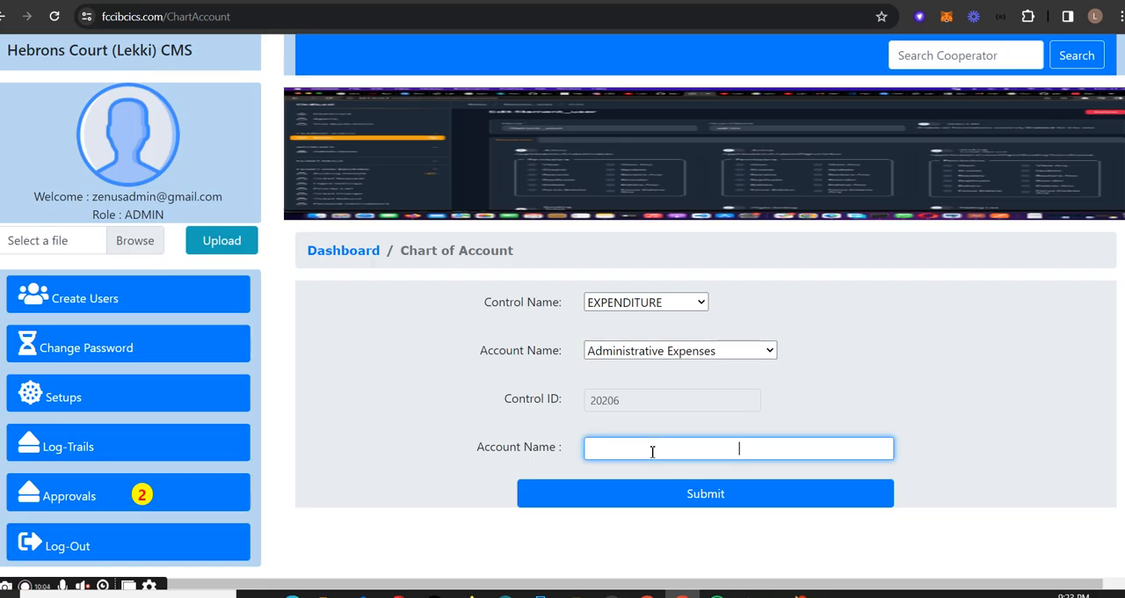
{"action": "type", "text": "fuel"}
{"action": "left_click", "coordinate": [631, 401]}
{"action": "left_click_drag", "start_coordinate": [631, 400], "coordinate": [568, 407]}
{"action": "left_click_drag", "start_coordinate": [793, 453], "coordinate": [487, 457]}
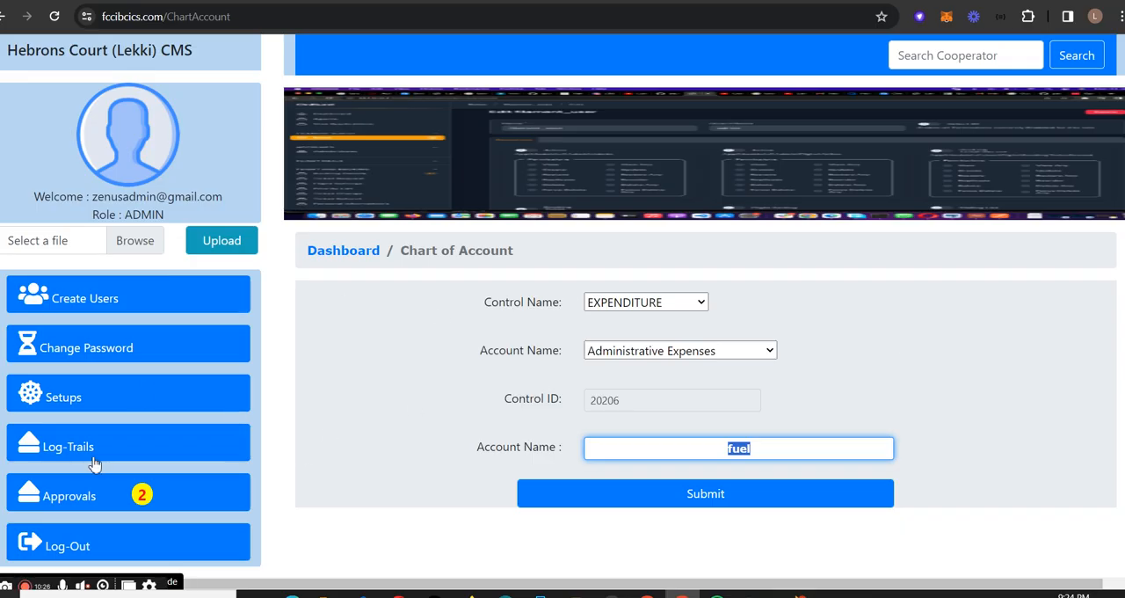
- Open the Message Broadcast page and examine its subject, message and file attachment fields, closing the file chooser without attaching anything
{"action": "left_click", "coordinate": [123, 402]}
{"action": "scroll", "coordinate": [125, 472], "scroll_direction": "down", "scroll_amount": 2}
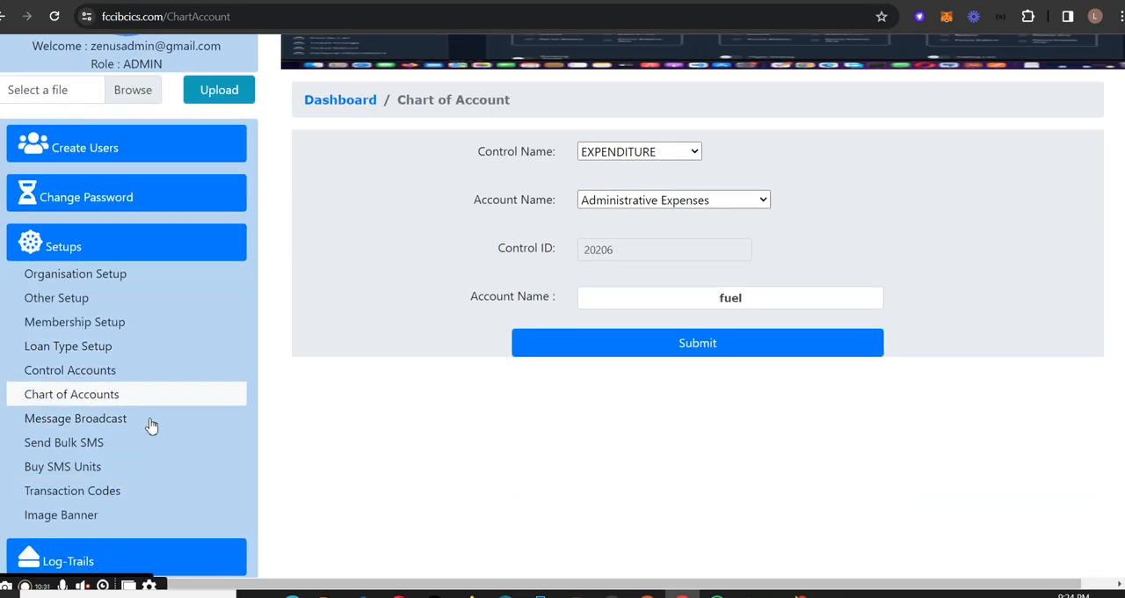
{"action": "left_click", "coordinate": [78, 423]}
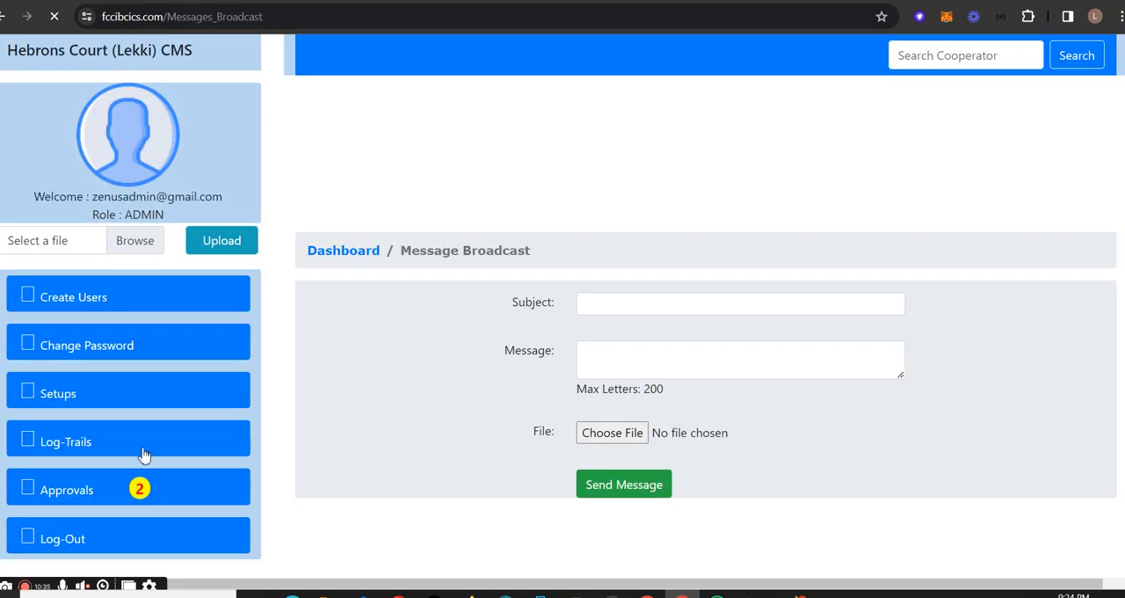
{"action": "left_click", "coordinate": [661, 302]}
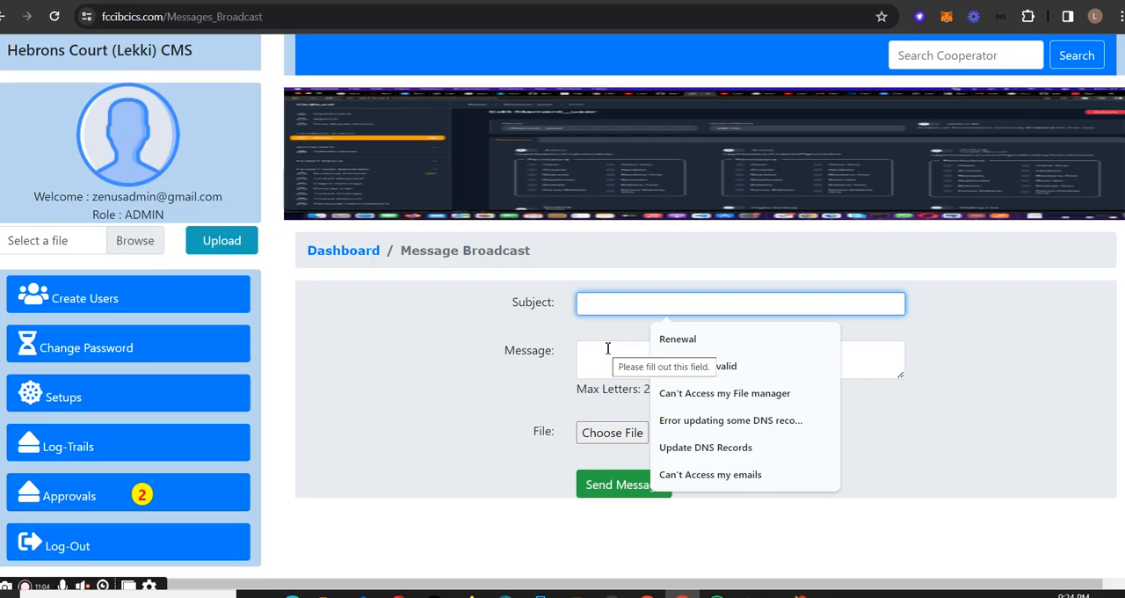
{"action": "left_click", "coordinate": [591, 319]}
{"action": "left_click", "coordinate": [597, 359]}
{"action": "left_click", "coordinate": [613, 433]}
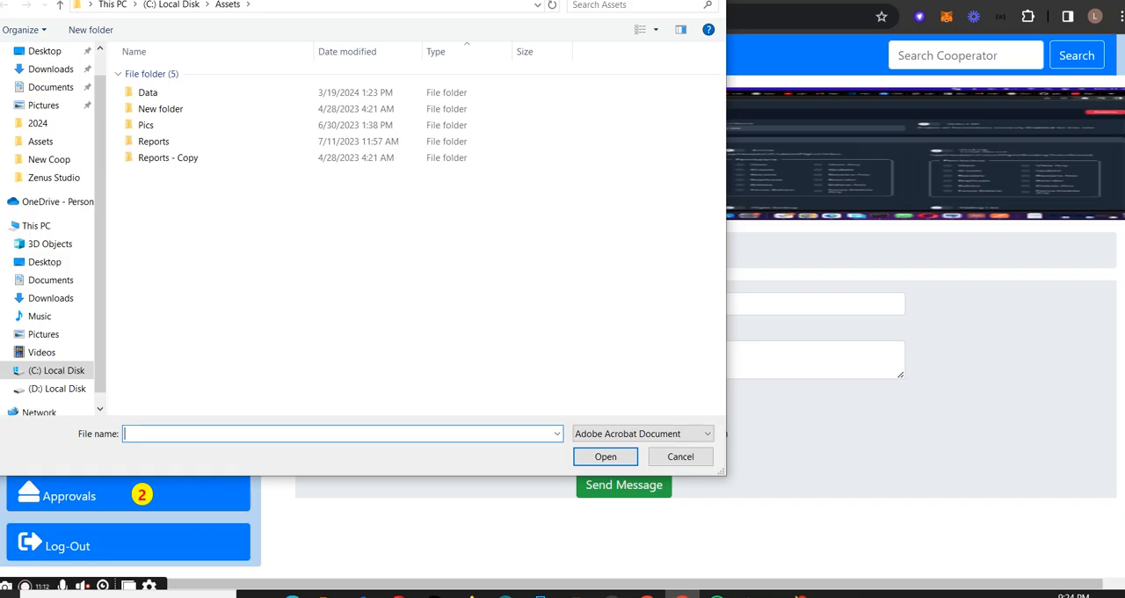
{"action": "left_click", "coordinate": [708, 0]}
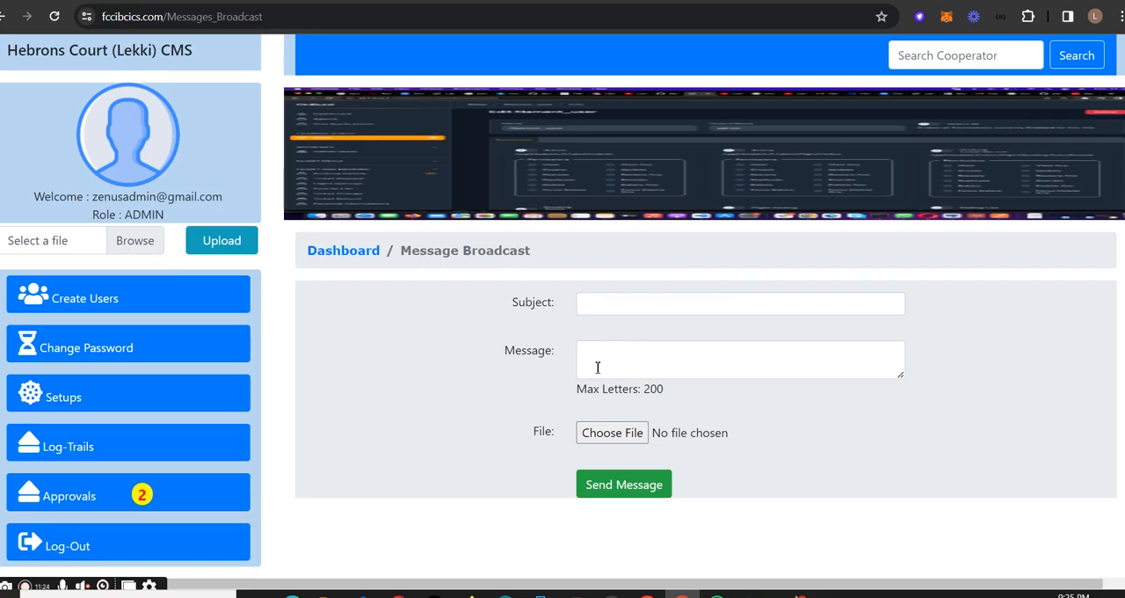
- Open the Send Bulk SMS page to view its subject and message form
{"action": "left_click", "coordinate": [131, 391]}
{"action": "scroll", "coordinate": [132, 448], "scroll_direction": "down", "scroll_amount": 2}
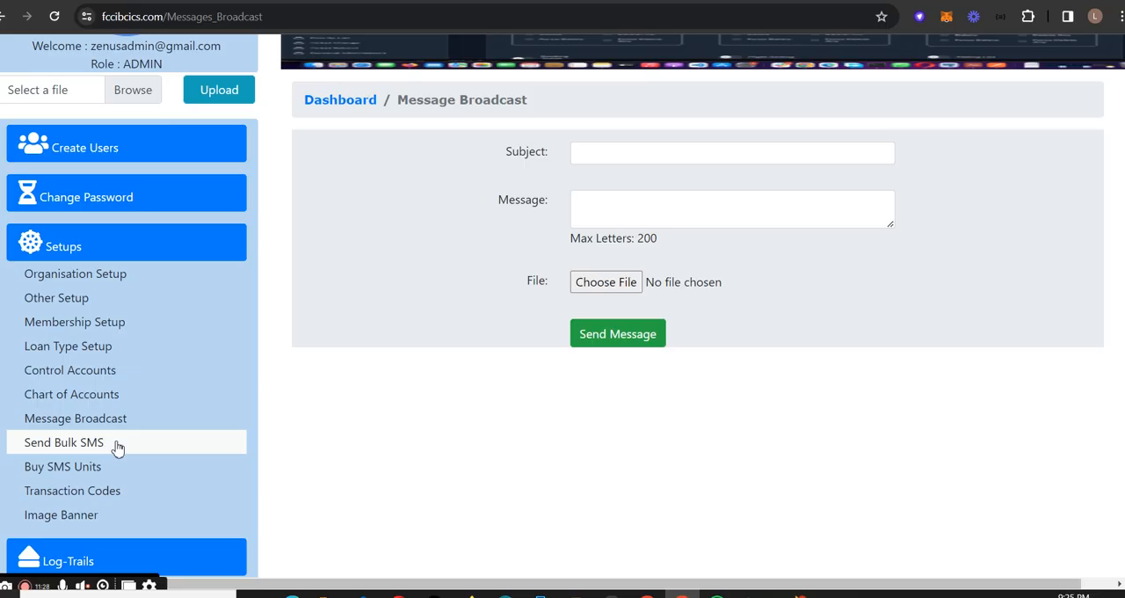
{"action": "left_click", "coordinate": [115, 451]}
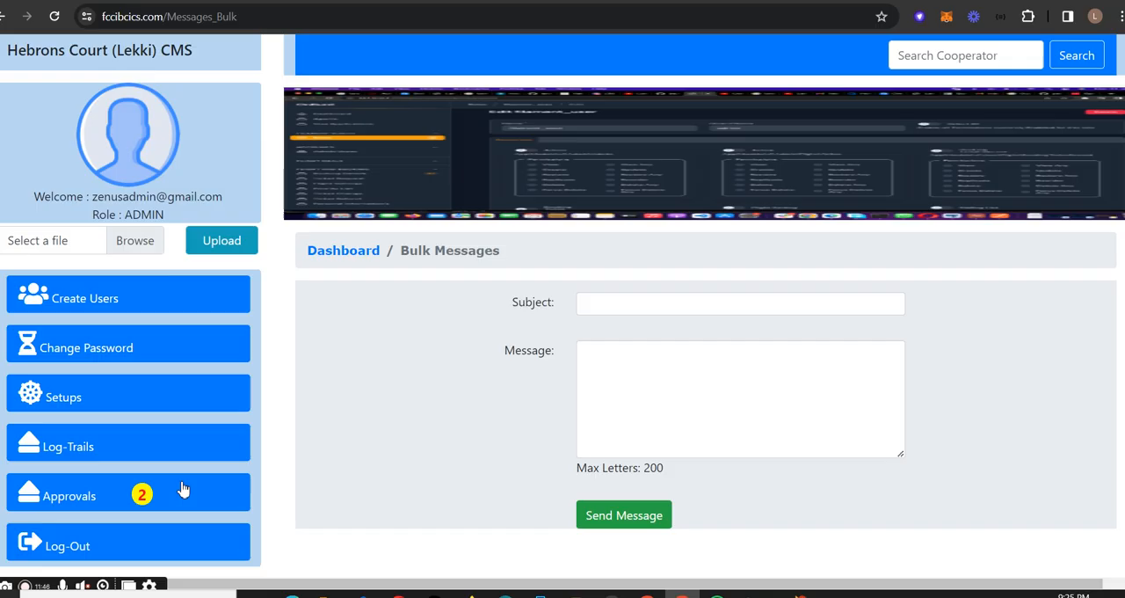
- Open the Buy SMS Units page and review the purchase email and the price per unit by highlighting them
{"action": "left_click", "coordinate": [138, 392]}
{"action": "scroll", "coordinate": [213, 442], "scroll_direction": "down", "scroll_amount": 3}
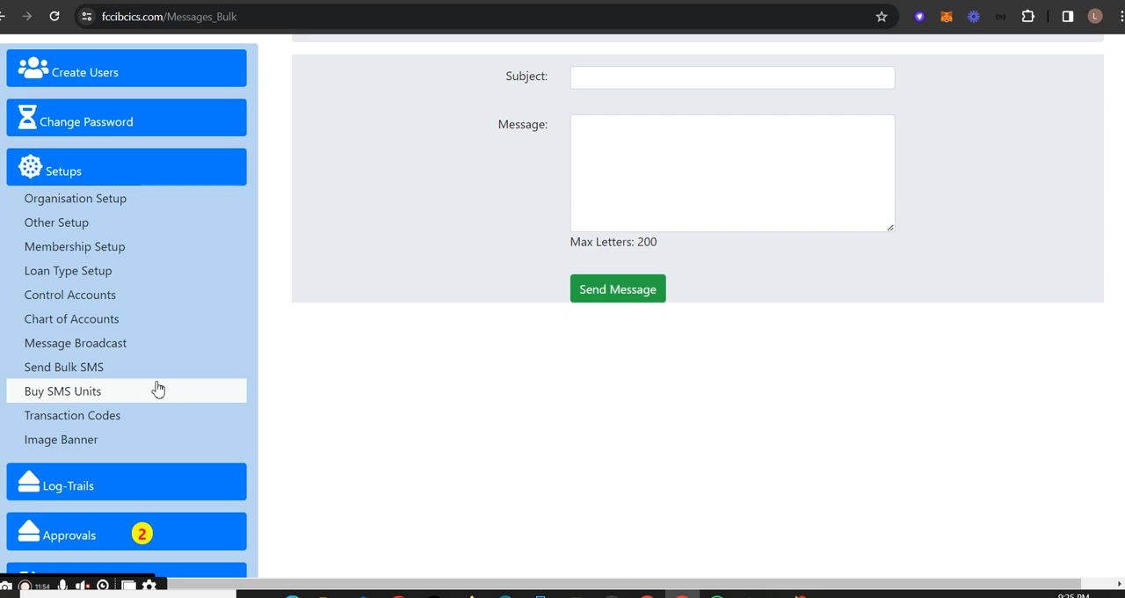
{"action": "left_click", "coordinate": [154, 394]}
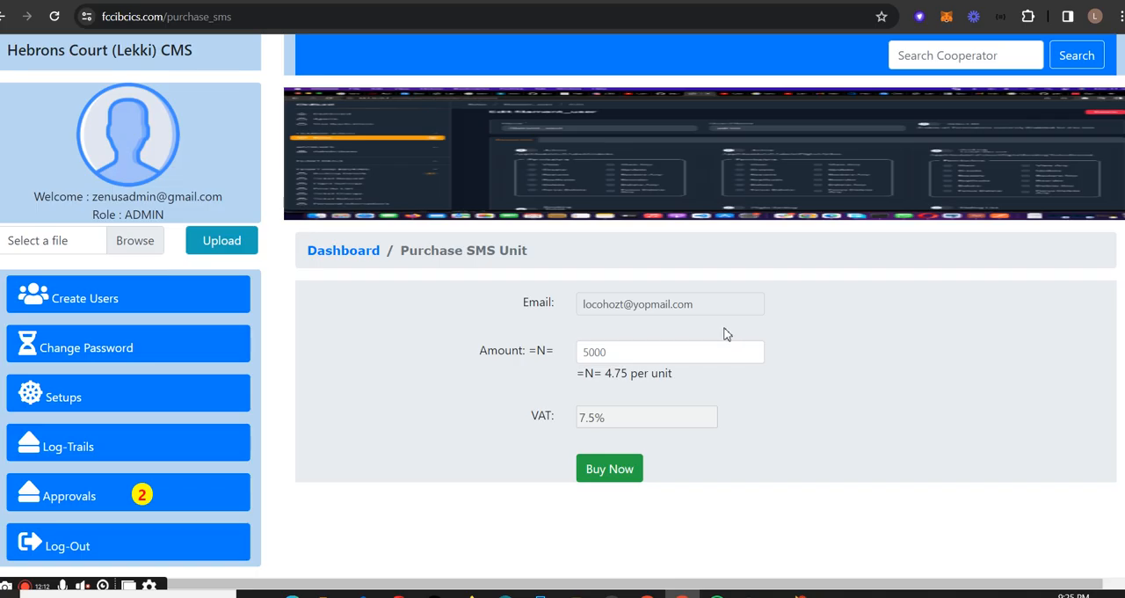
{"action": "left_click_drag", "start_coordinate": [709, 306], "coordinate": [497, 317]}
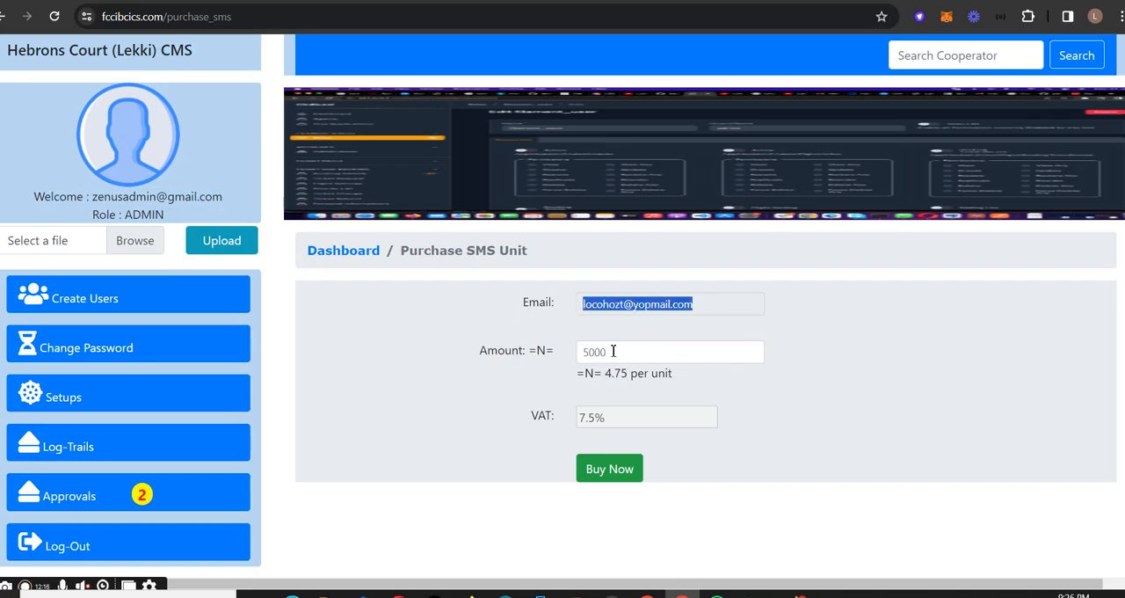
{"action": "left_click_drag", "start_coordinate": [578, 372], "coordinate": [696, 379]}
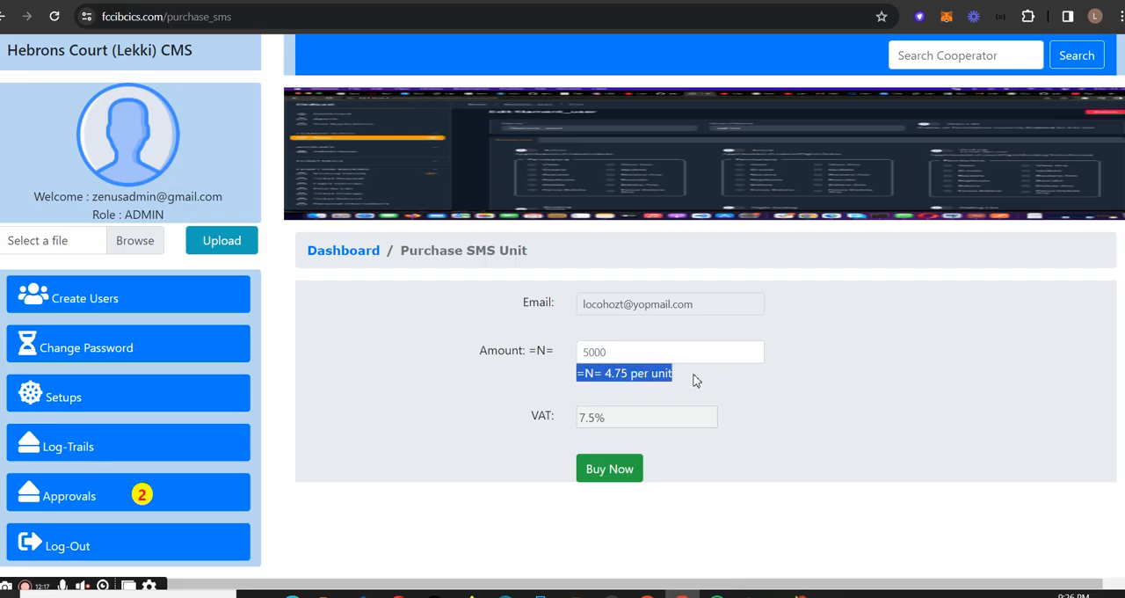
- Try to buy SMS units for an amount of 1000
{"action": "left_click", "coordinate": [651, 360]}
{"action": "type", "text": "1000"}
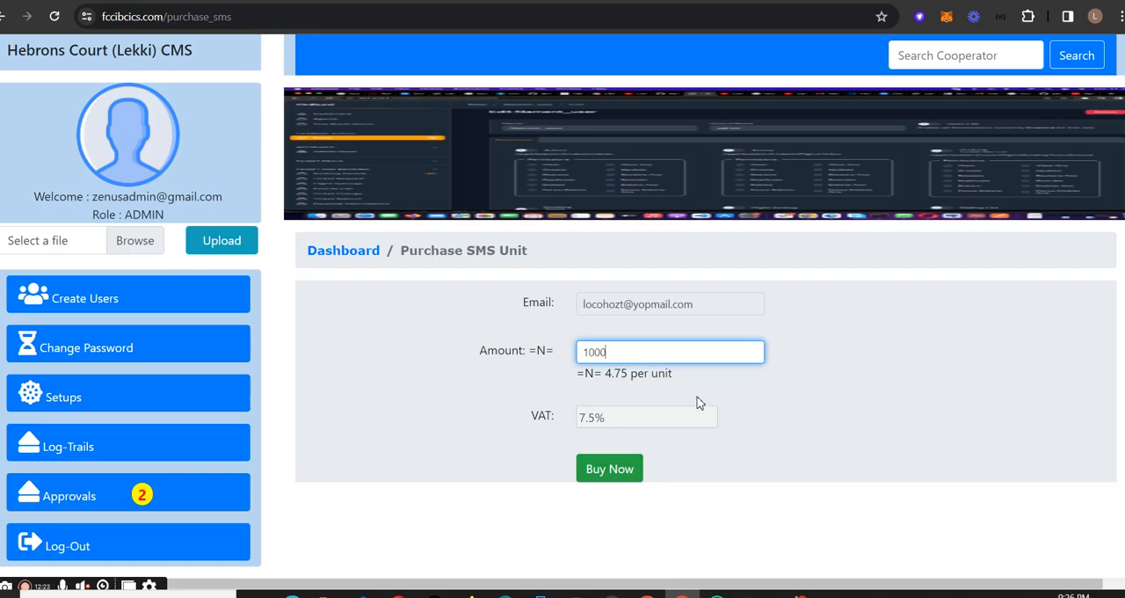
{"action": "left_click", "coordinate": [615, 475]}
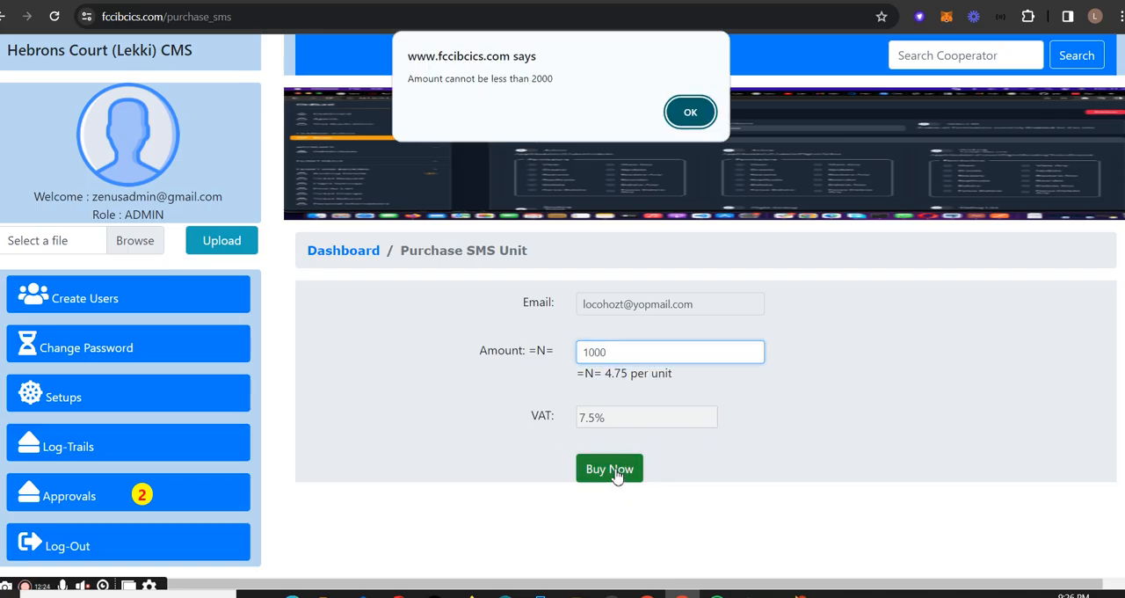
{"action": "left_click", "coordinate": [691, 110]}
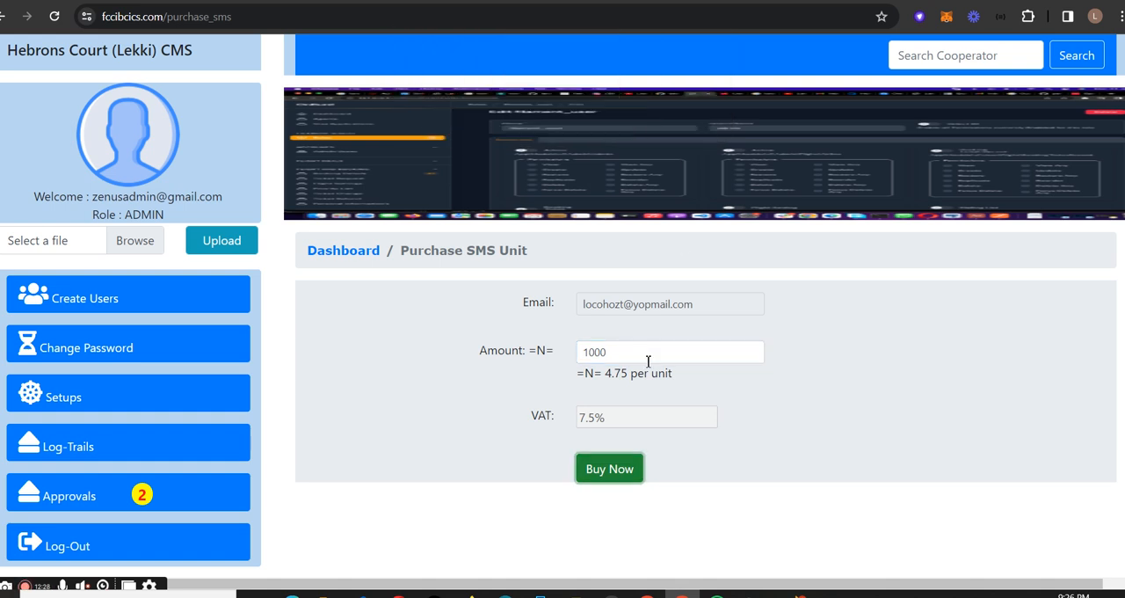
- Buy SMS units for an amount of 2000 with the Success test card option, and highlight the SMS unit balance on the dashboard
{"action": "double_click", "coordinate": [624, 356]}
{"action": "type", "text": "2000"}
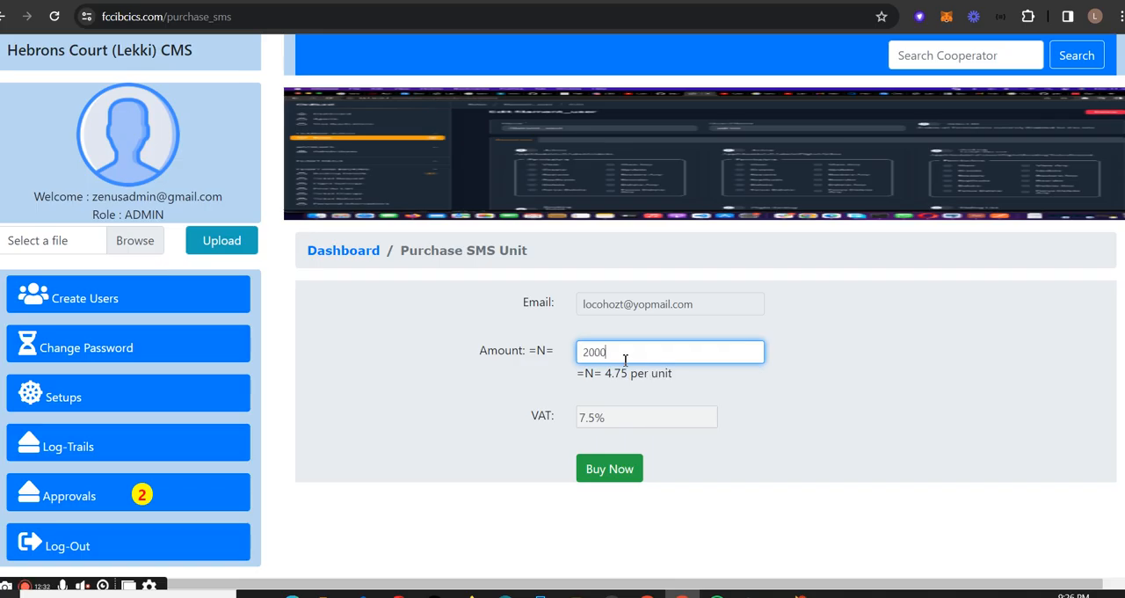
{"action": "left_click", "coordinate": [621, 475]}
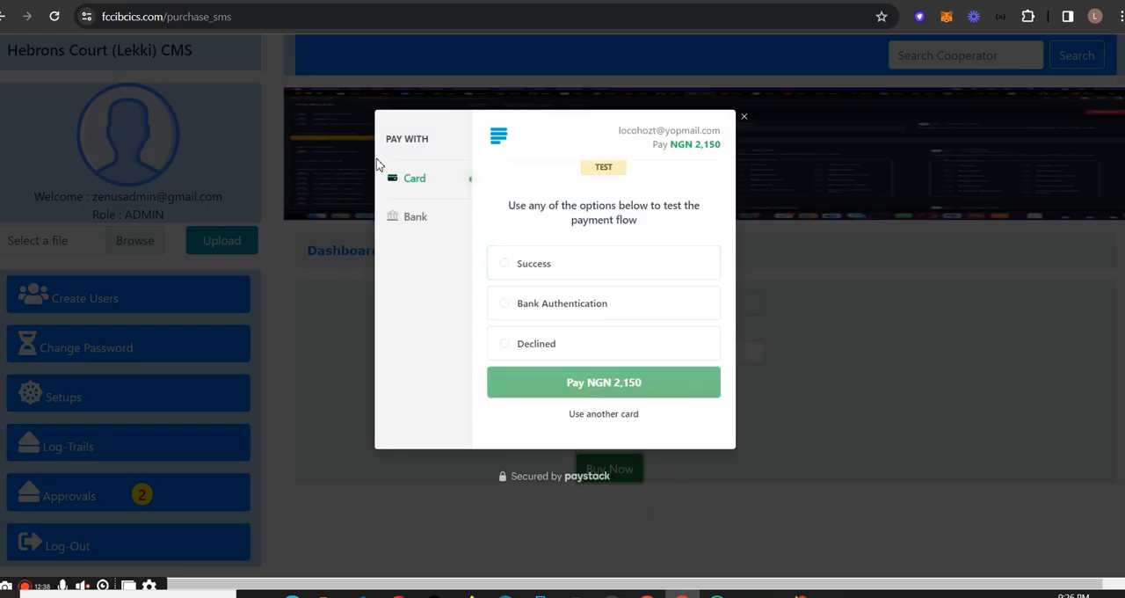
{"action": "left_click", "coordinate": [554, 269]}
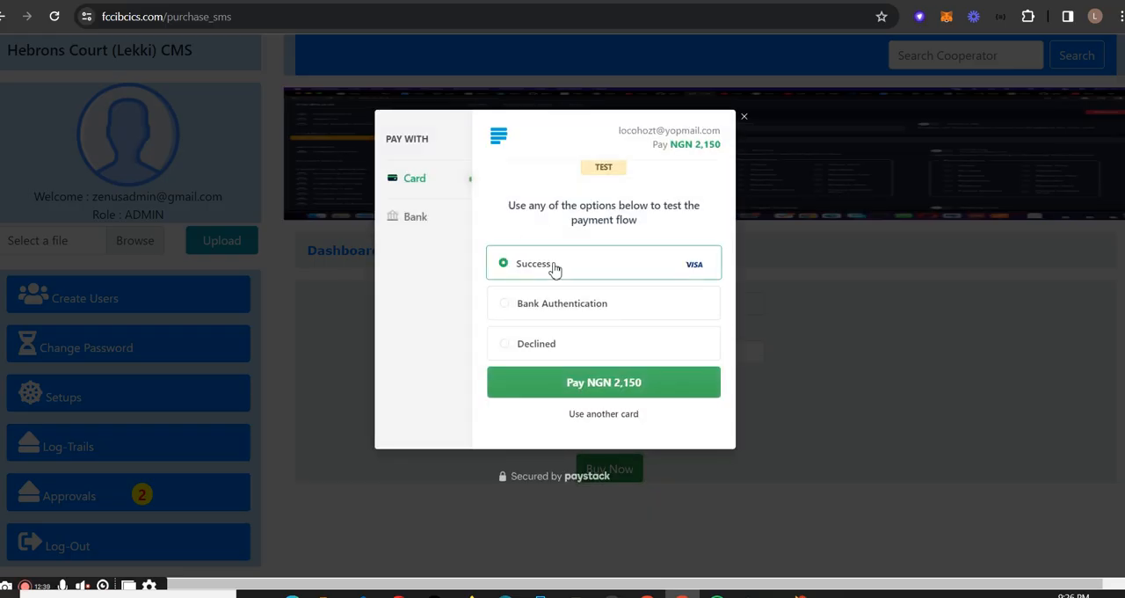
{"action": "left_click", "coordinate": [630, 390]}
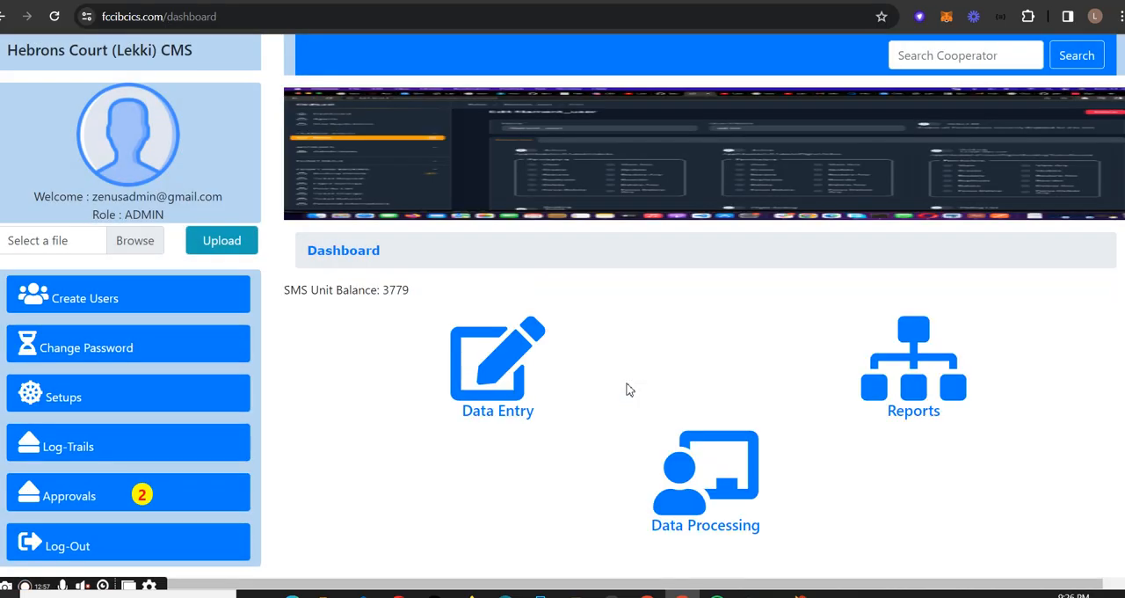
{"action": "mouse_move", "coordinate": [420, 291]}
{"action": "left_mouse_down"}
{"action": "mouse_move", "coordinate": [291, 299]}
{"action": "mouse_move", "coordinate": [420, 294]}
{"action": "left_mouse_up"}
{"action": "left_click", "coordinate": [289, 305]}
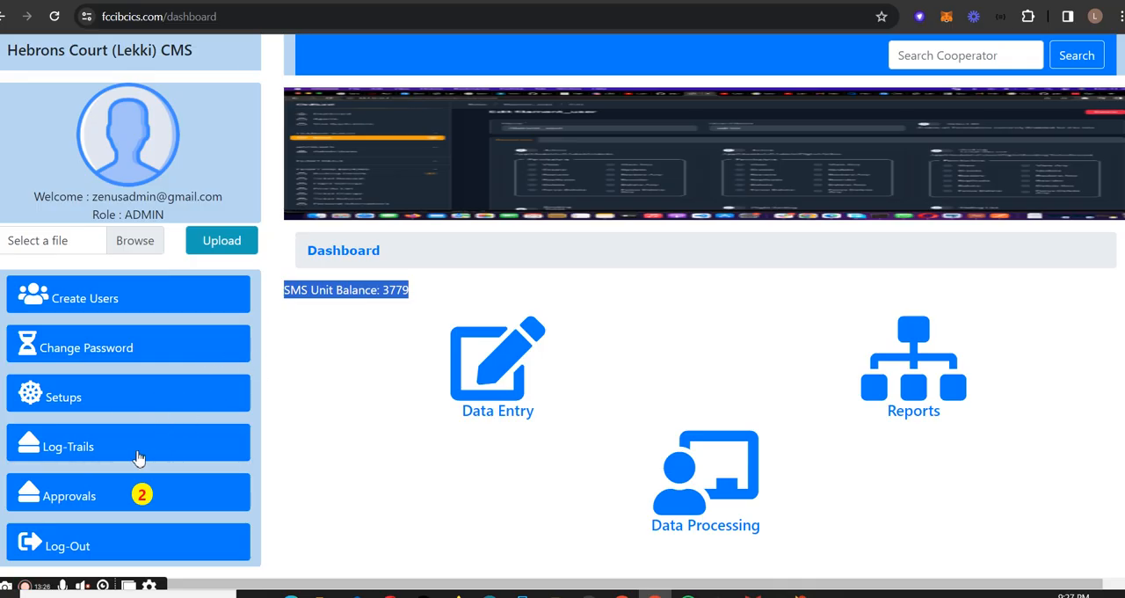
- Open the Transaction Codes setup page and review its codes, highlighting the Savings code
{"action": "left_click", "coordinate": [136, 407]}
{"action": "scroll", "coordinate": [150, 466], "scroll_direction": "down", "scroll_amount": 3}
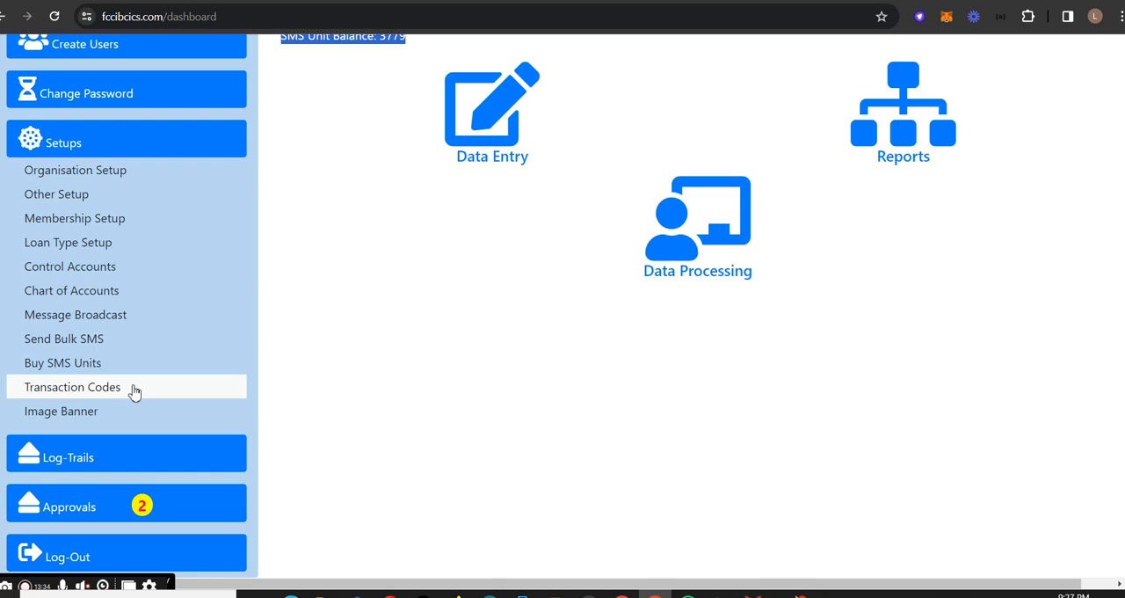
{"action": "left_click", "coordinate": [134, 391]}
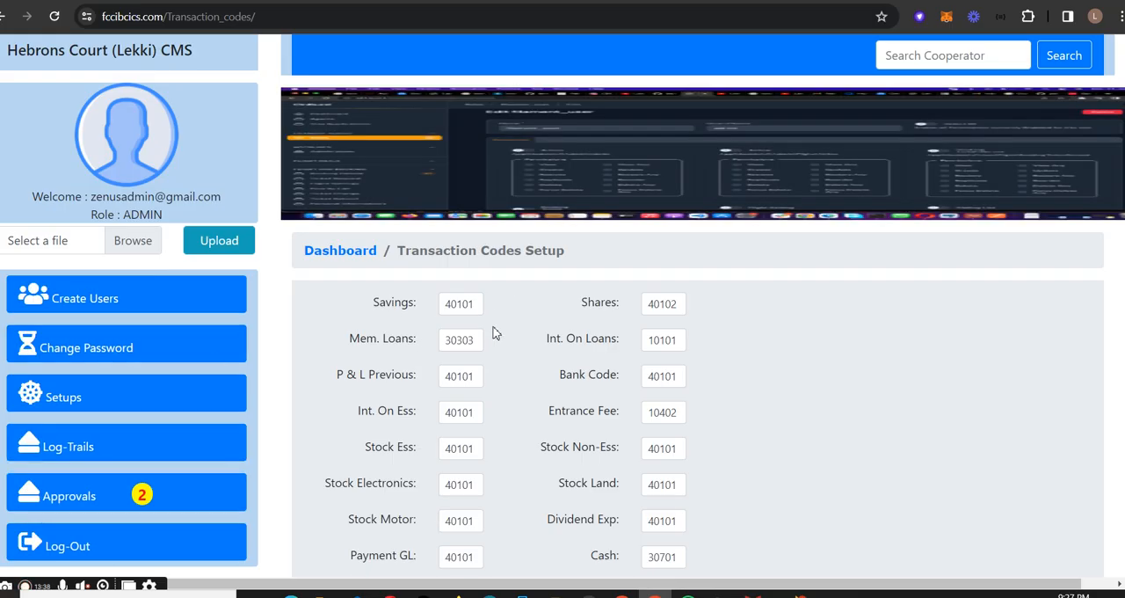
{"action": "scroll", "coordinate": [501, 356], "scroll_direction": "down", "scroll_amount": 1}
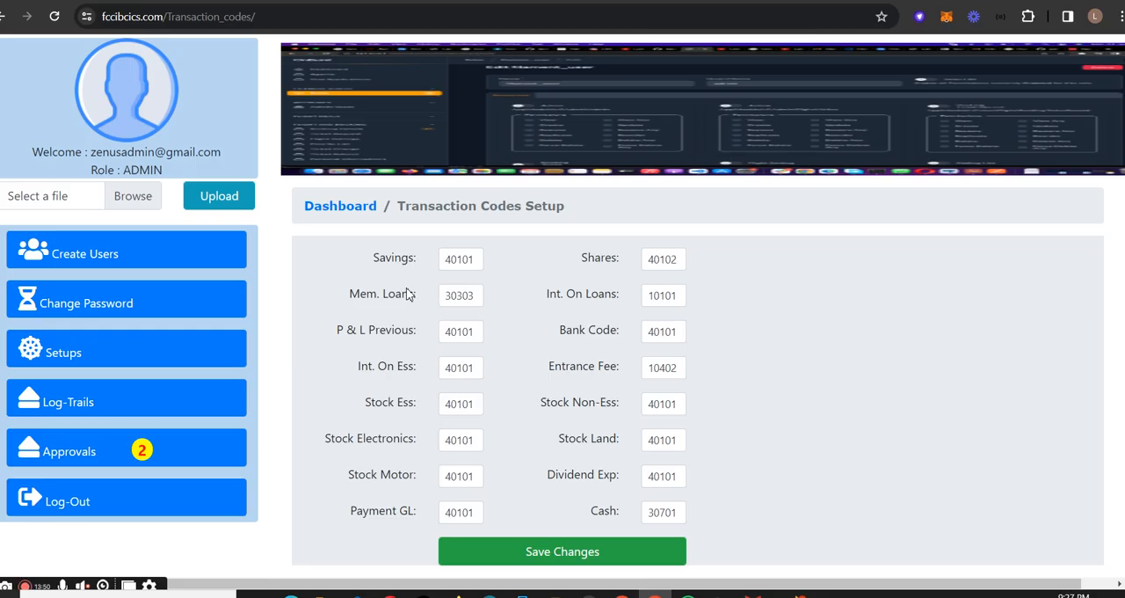
{"action": "double_click", "coordinate": [453, 261]}
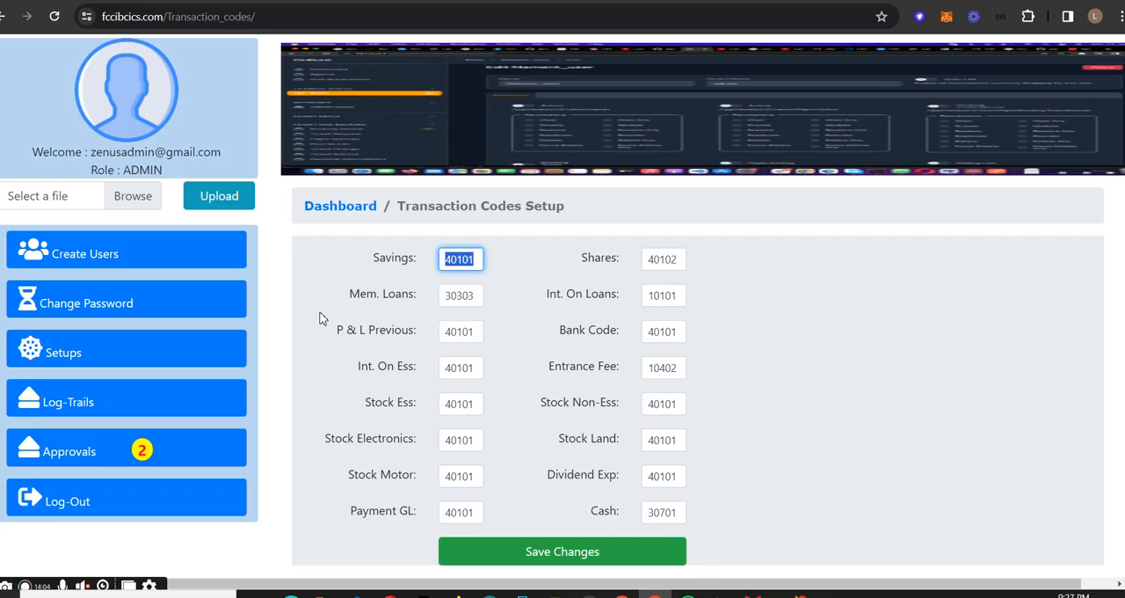
- Open the Image Banner setup page and upload the domain_rejected image from the Pictures folder as the banner
{"action": "left_click", "coordinate": [123, 350]}
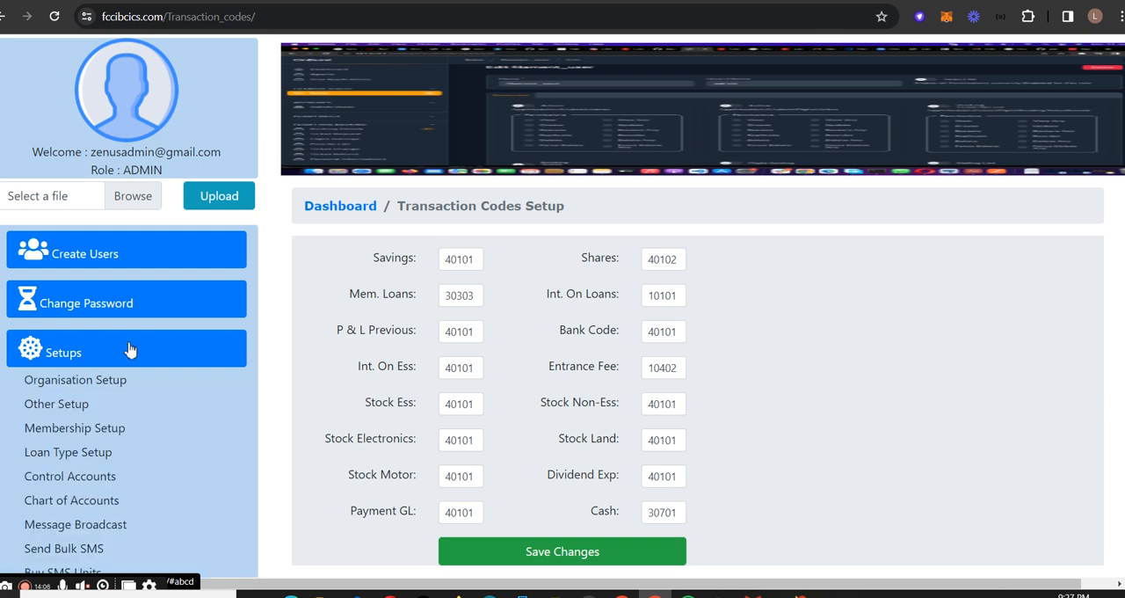
{"action": "scroll", "coordinate": [133, 452], "scroll_direction": "down", "scroll_amount": 3}
{"action": "left_click", "coordinate": [112, 421]}
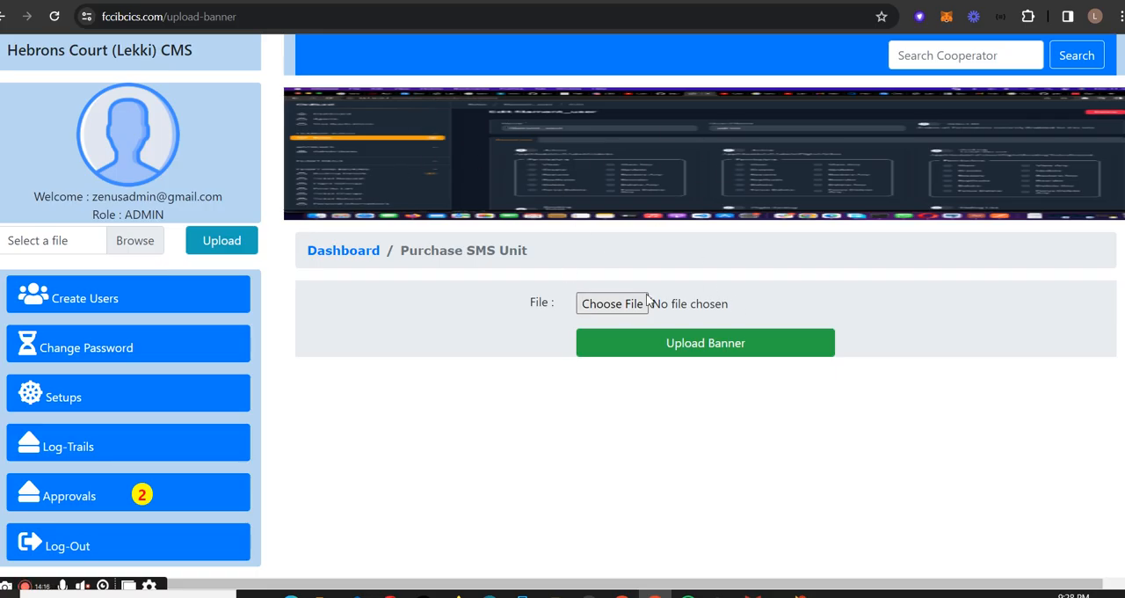
{"action": "left_click", "coordinate": [616, 308]}
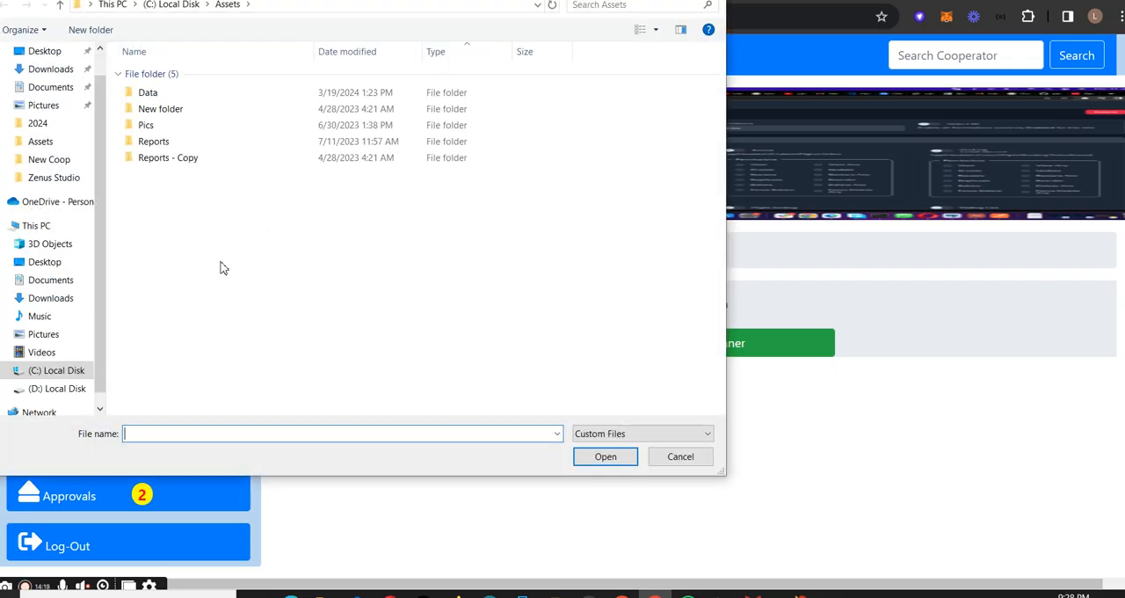
{"action": "left_click", "coordinate": [55, 107]}
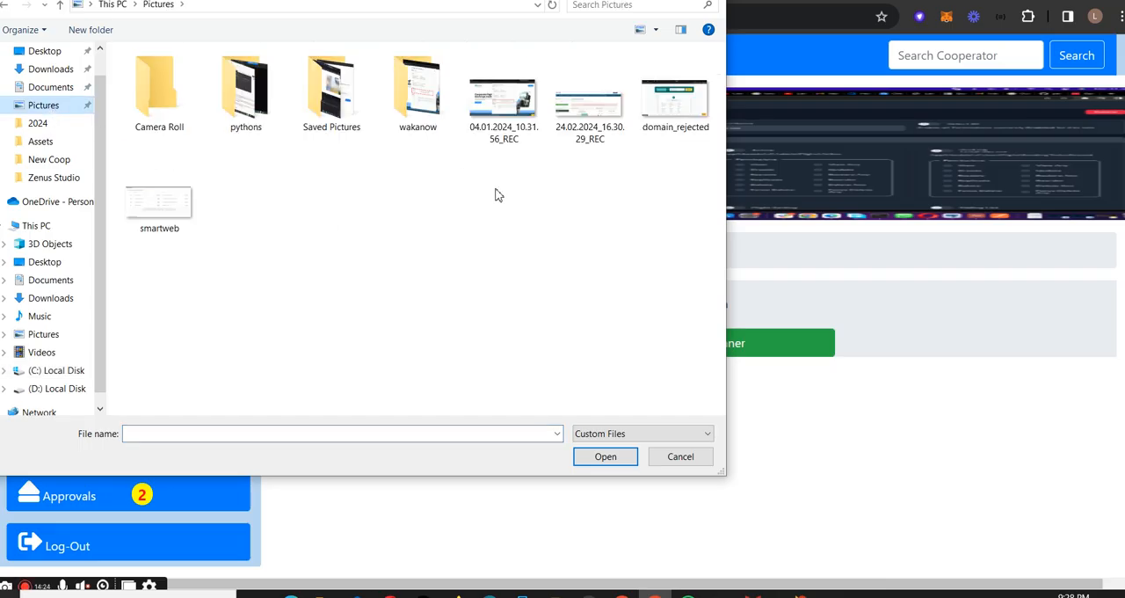
{"action": "left_click", "coordinate": [677, 123]}
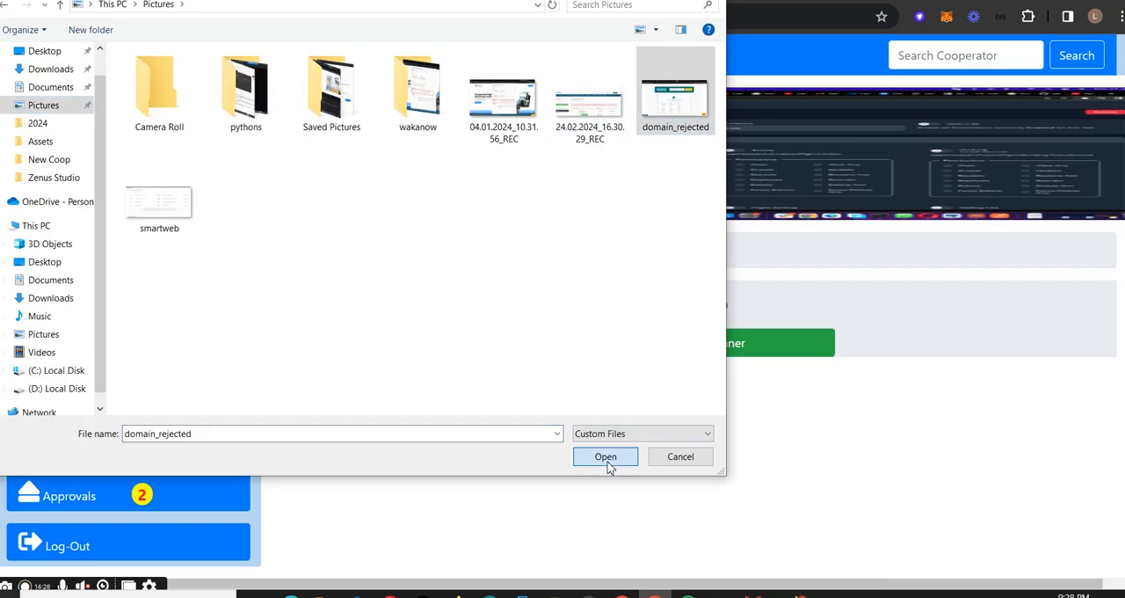
{"action": "left_click", "coordinate": [606, 456]}
{"action": "left_click", "coordinate": [711, 346]}
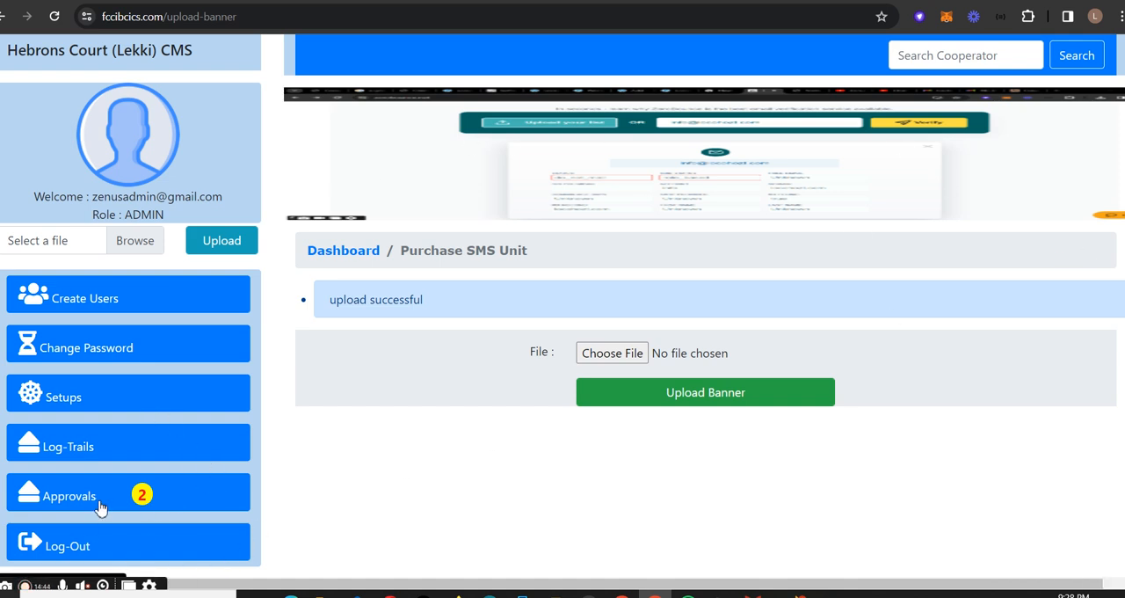
- Open the login trails and examine the login records through page 2 and the search field
{"action": "left_click", "coordinate": [157, 389]}
{"action": "scroll", "coordinate": [151, 442], "scroll_direction": "down", "scroll_amount": 3}
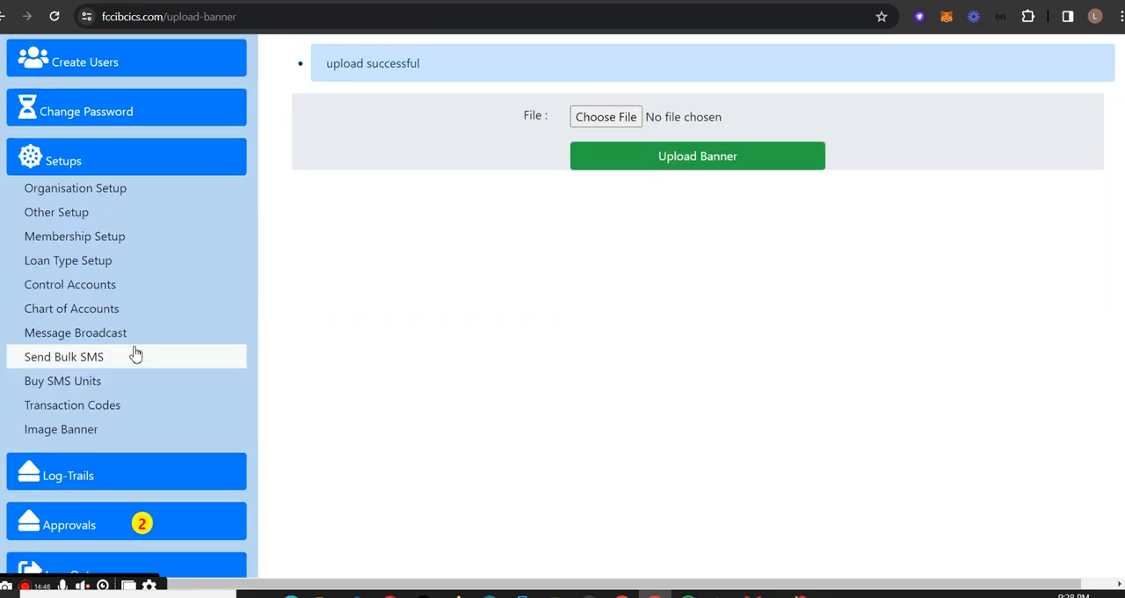
{"action": "scroll", "coordinate": [138, 354], "scroll_direction": "up", "scroll_amount": 3}
{"action": "left_click", "coordinate": [131, 392]}
{"action": "left_click", "coordinate": [114, 443]}
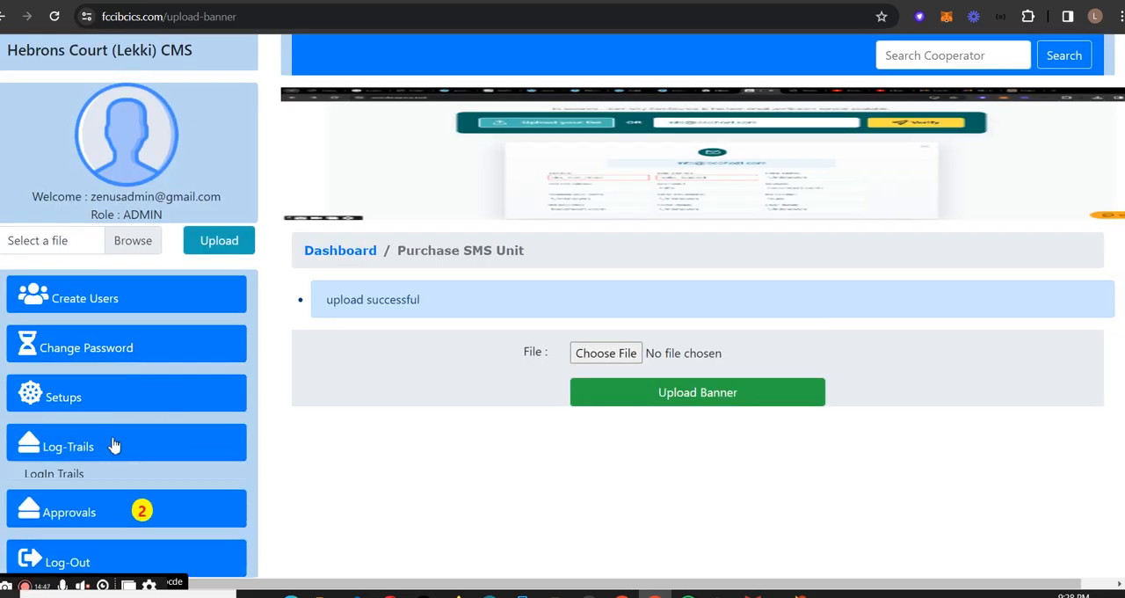
{"action": "left_click", "coordinate": [76, 475]}
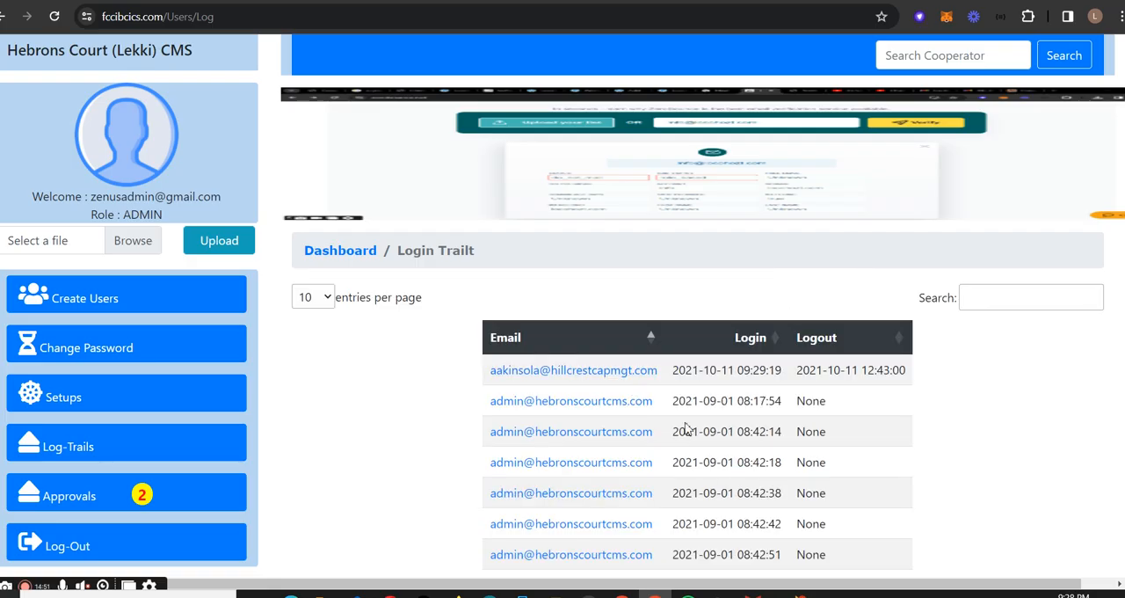
{"action": "scroll", "coordinate": [746, 365], "scroll_direction": "down", "scroll_amount": 3}
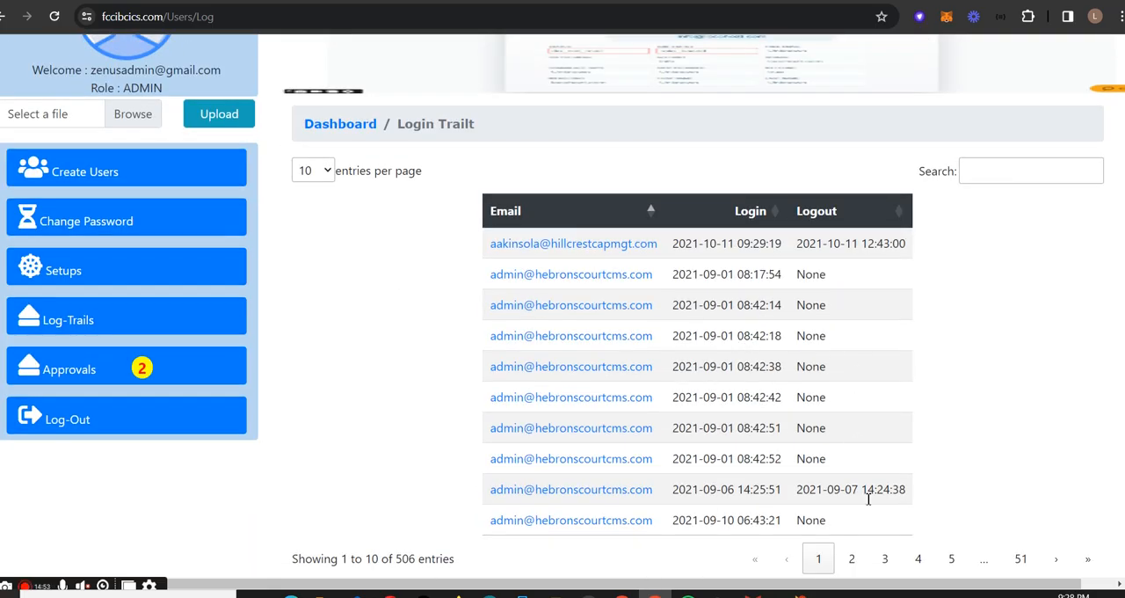
{"action": "left_click", "coordinate": [851, 559]}
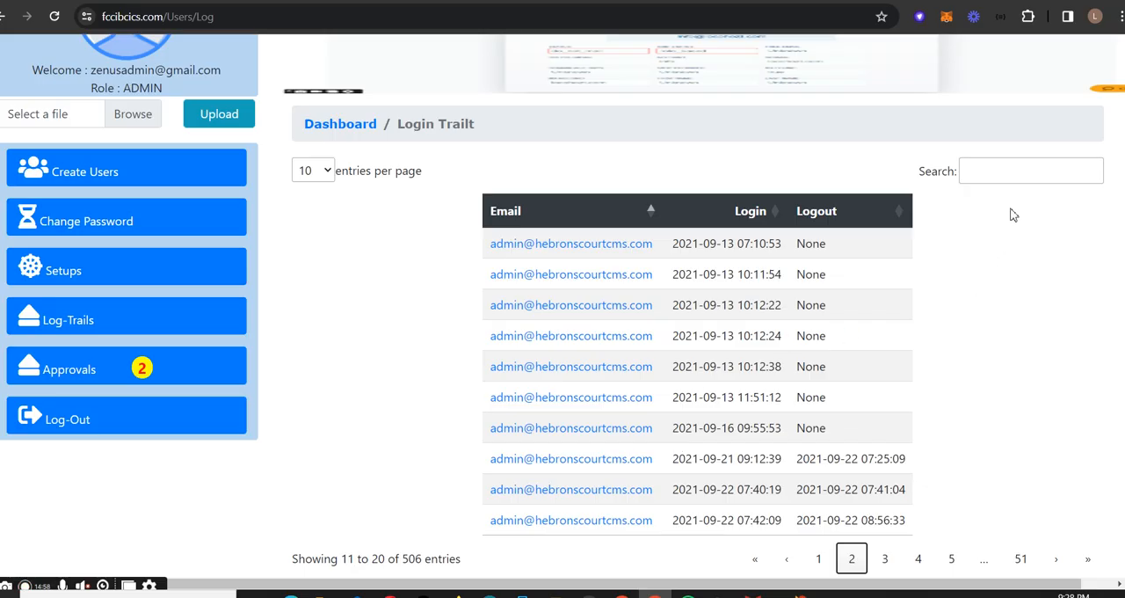
{"action": "left_click", "coordinate": [980, 181]}
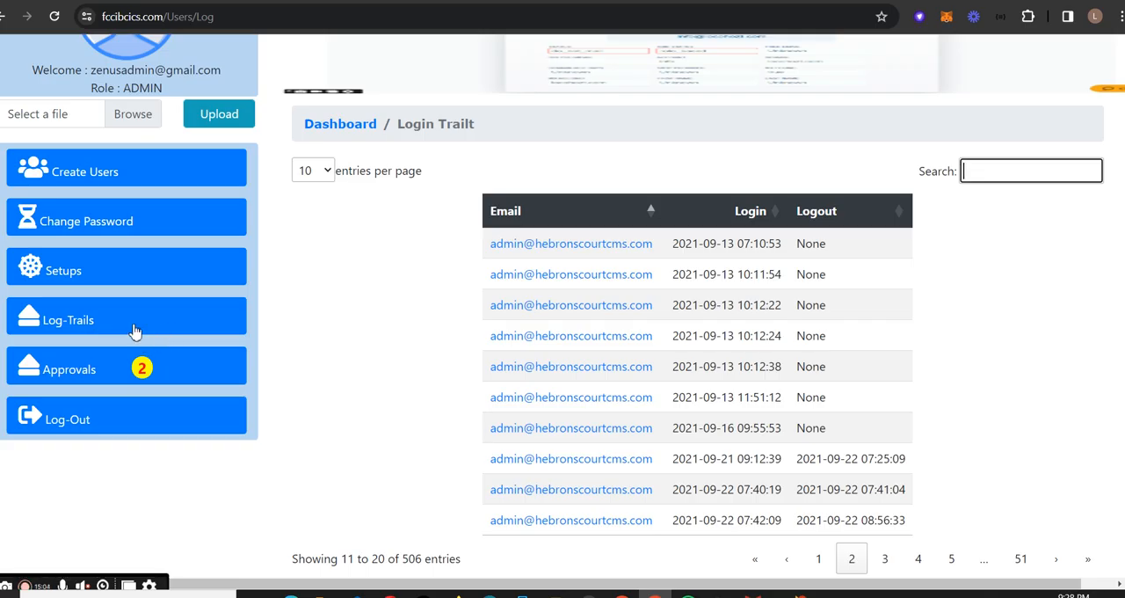
- Open the pending savings approvals and examine the details and approval options of the listed cash posting
{"action": "left_click", "coordinate": [88, 370]}
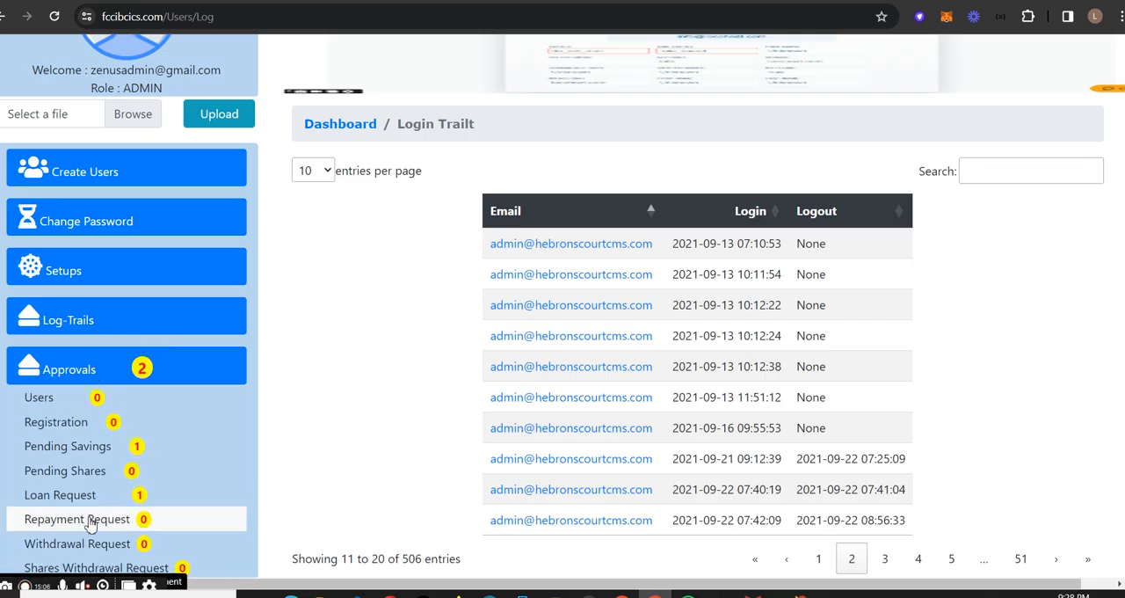
{"action": "scroll", "coordinate": [111, 378], "scroll_direction": "down", "scroll_amount": 1}
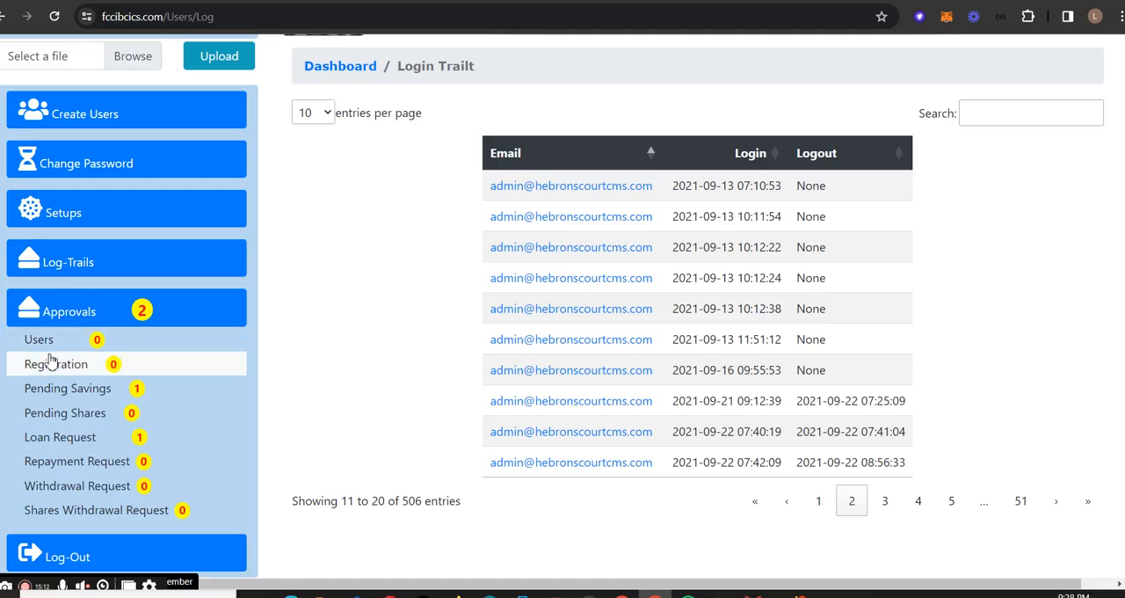
{"action": "left_click", "coordinate": [97, 397]}
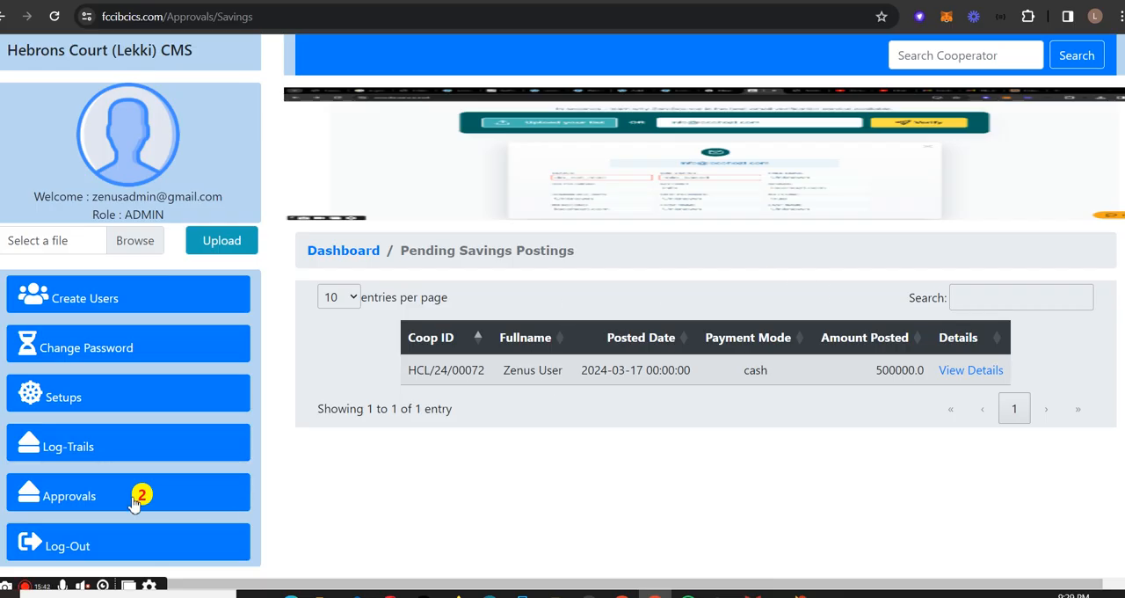
{"action": "left_click", "coordinate": [982, 372]}
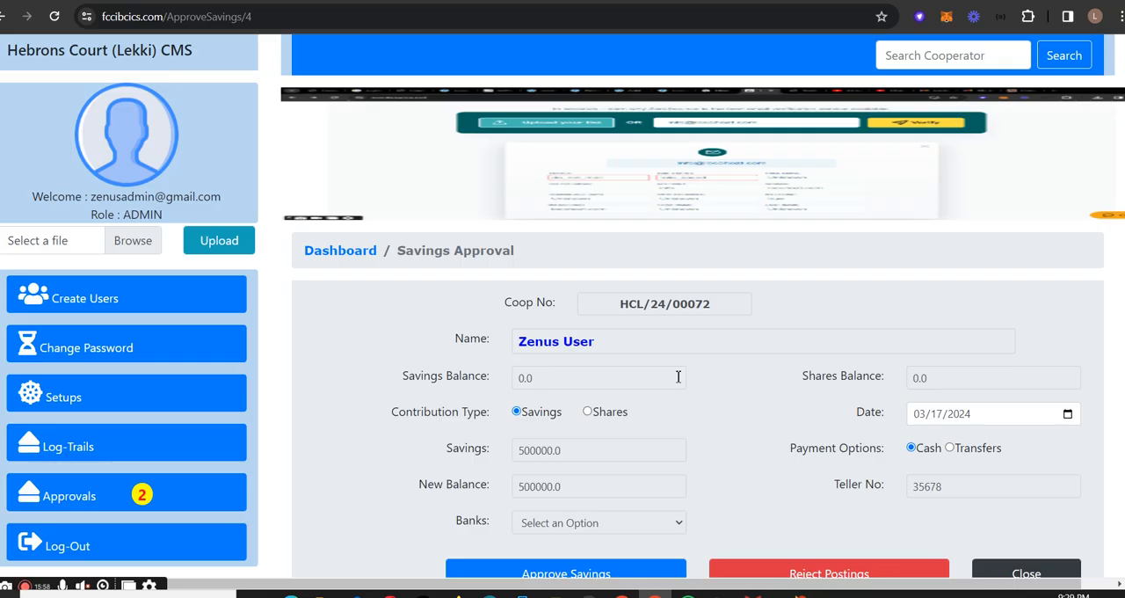
{"action": "scroll", "coordinate": [661, 405], "scroll_direction": "down", "scroll_amount": 1}
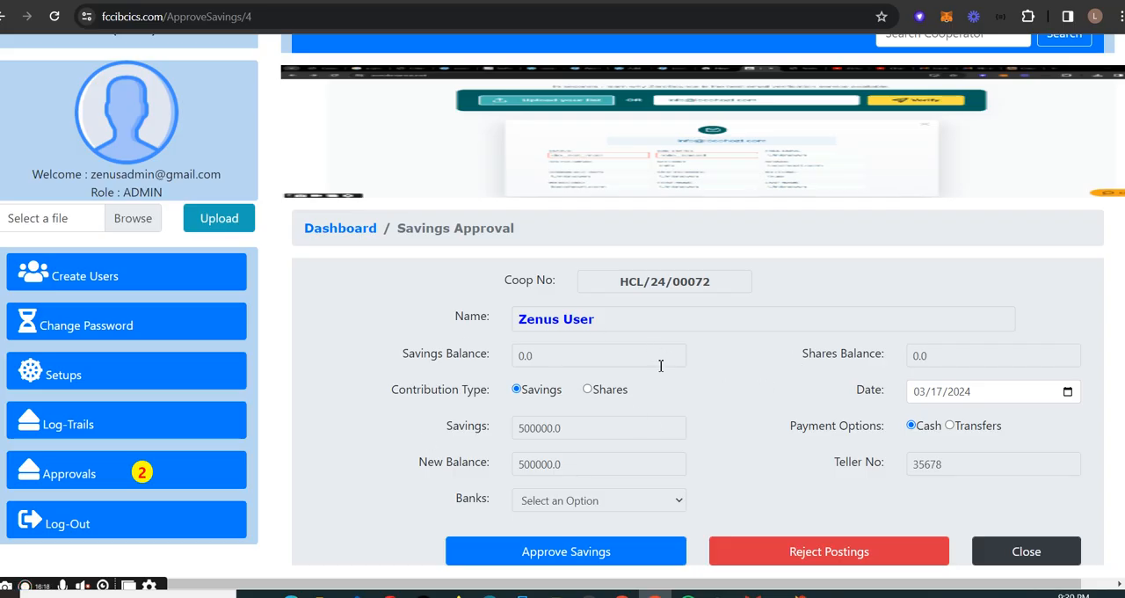
- Review the list of approval categories, from Users to Shares Withdrawal Request, and collapse it
{"action": "left_click", "coordinate": [146, 457]}
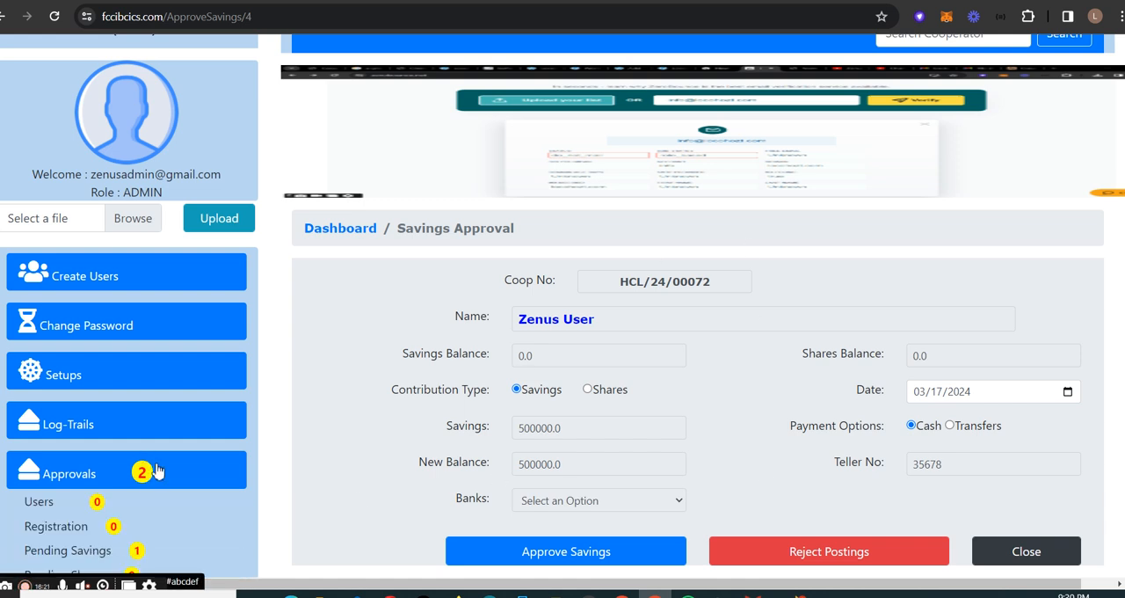
{"action": "scroll", "coordinate": [150, 457], "scroll_direction": "down", "scroll_amount": 3}
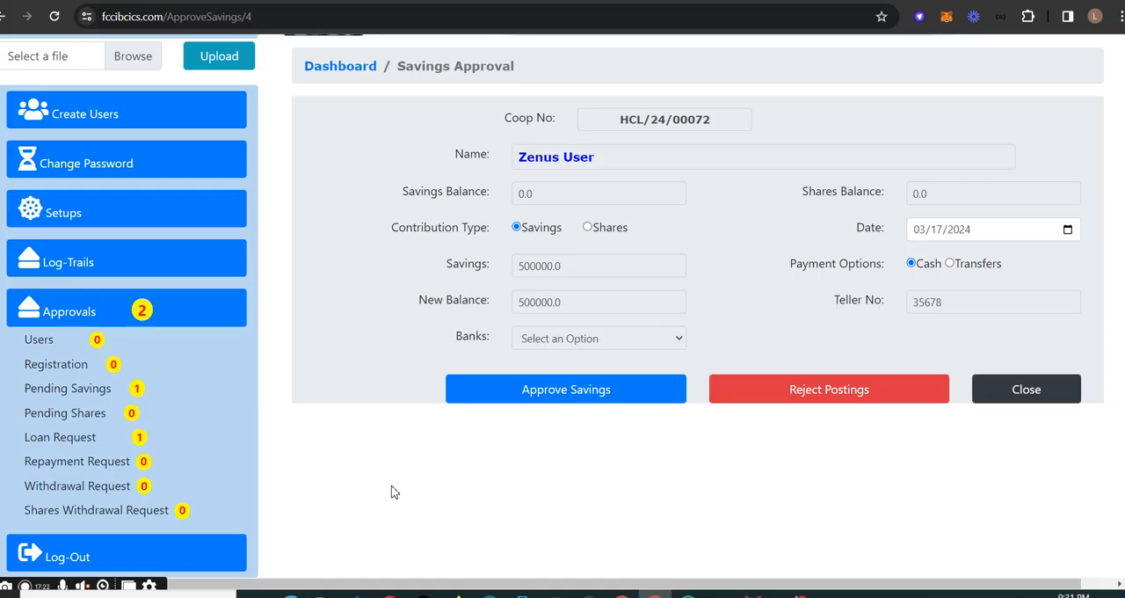
{"action": "left_click", "coordinate": [165, 314]}
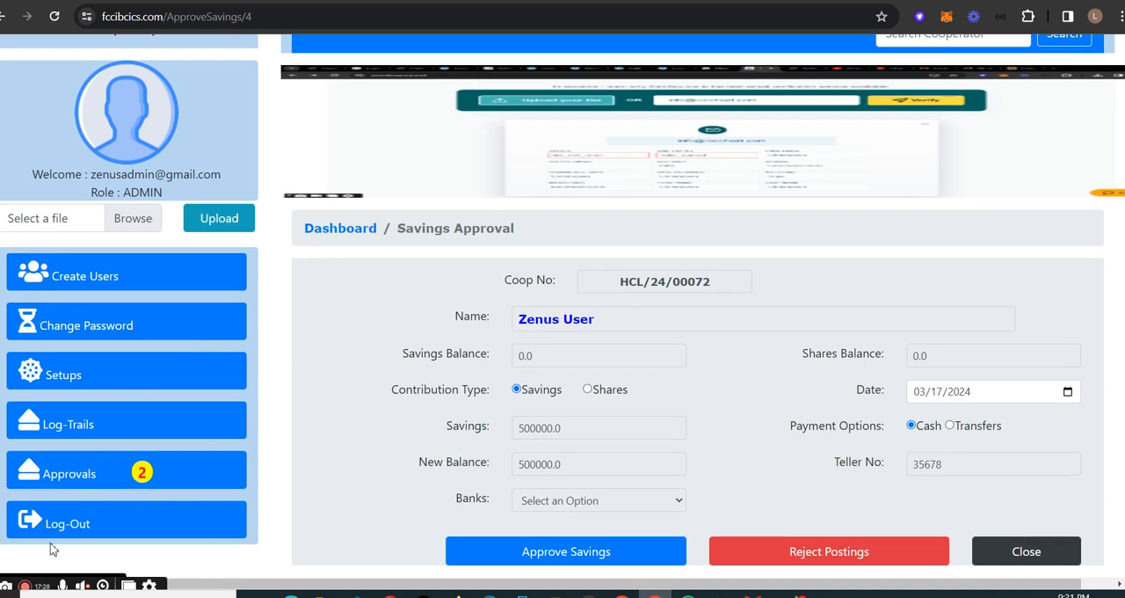
- Return to the dashboard, open the Data Entry section and show the New Member options
{"action": "left_click", "coordinate": [352, 231]}
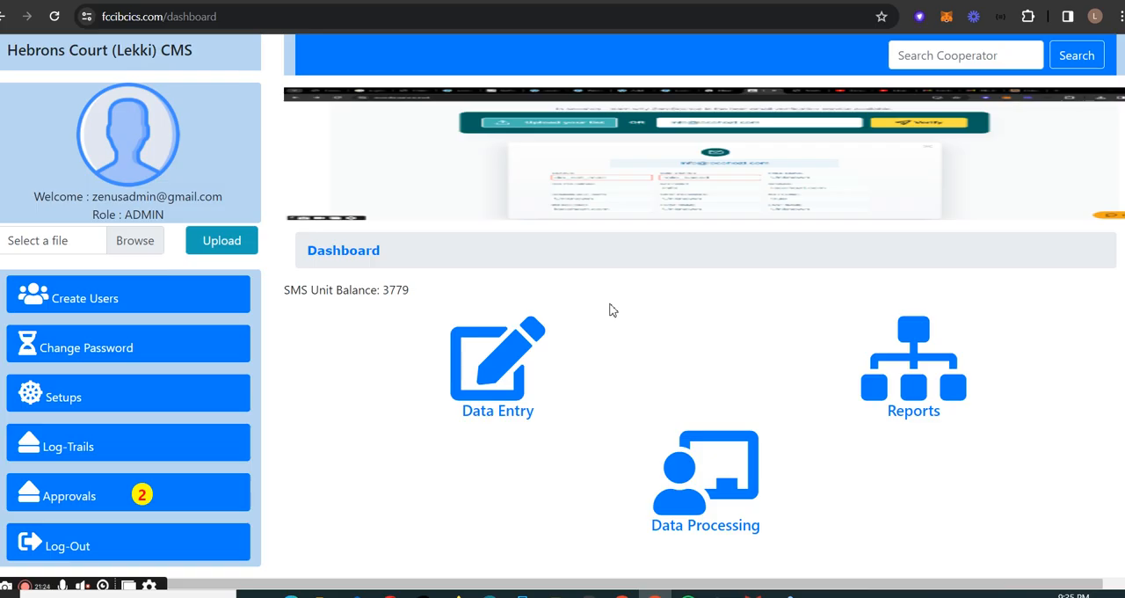
{"action": "left_click", "coordinate": [503, 366]}
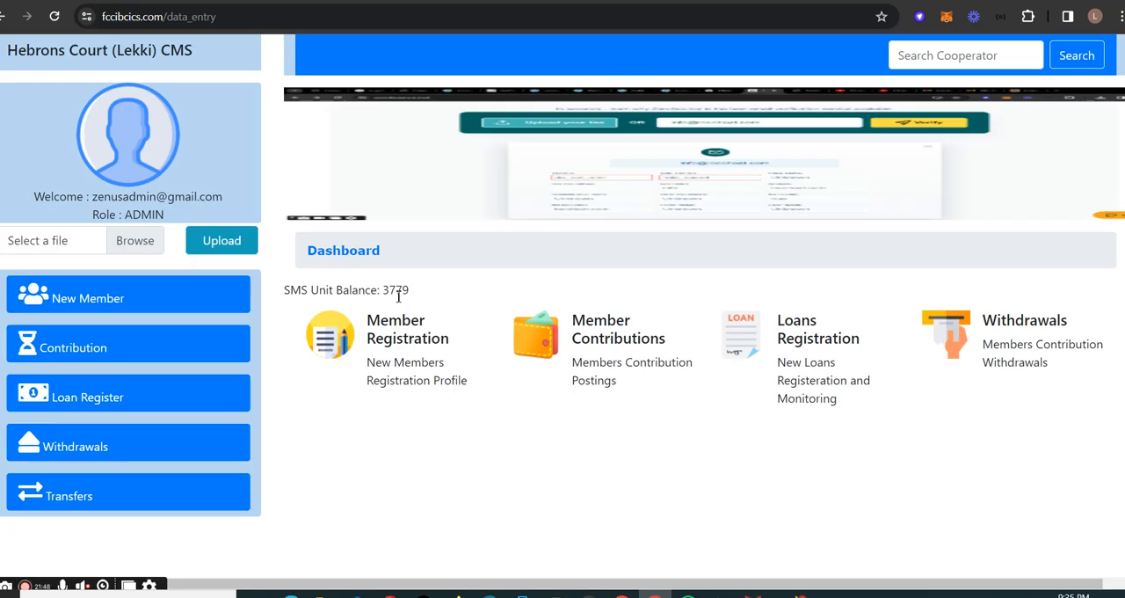
{"action": "left_click", "coordinate": [319, 251]}
{"action": "left_click", "coordinate": [499, 402]}
{"action": "left_click", "coordinate": [143, 309]}
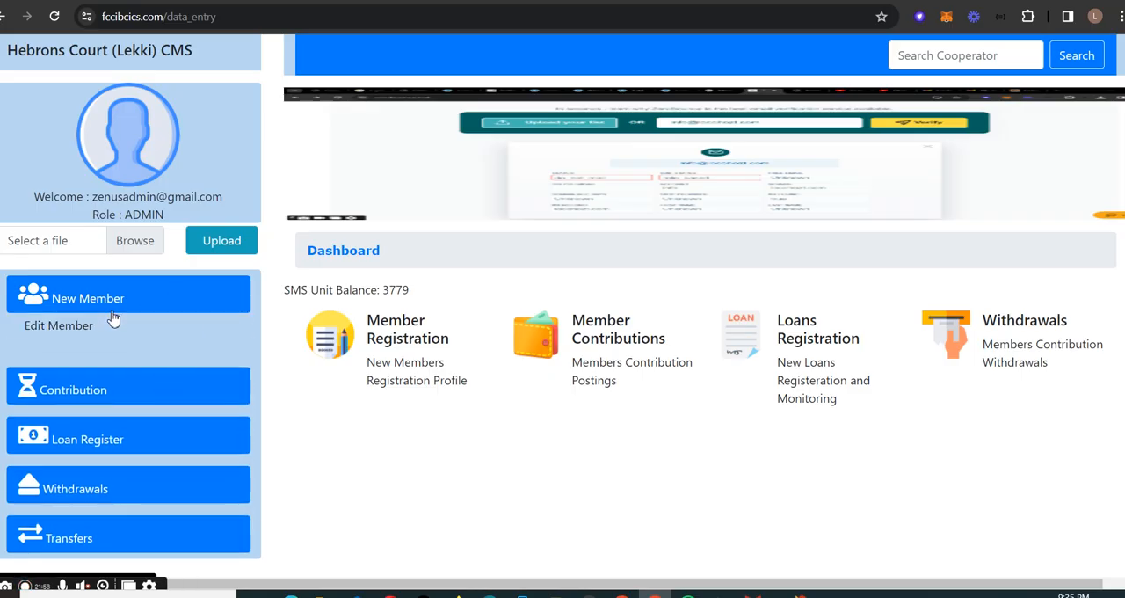
- Open the Edit Member form and examine its registration fields, from Coop No down to the next of kin relationship and update options
{"action": "left_click", "coordinate": [162, 332]}
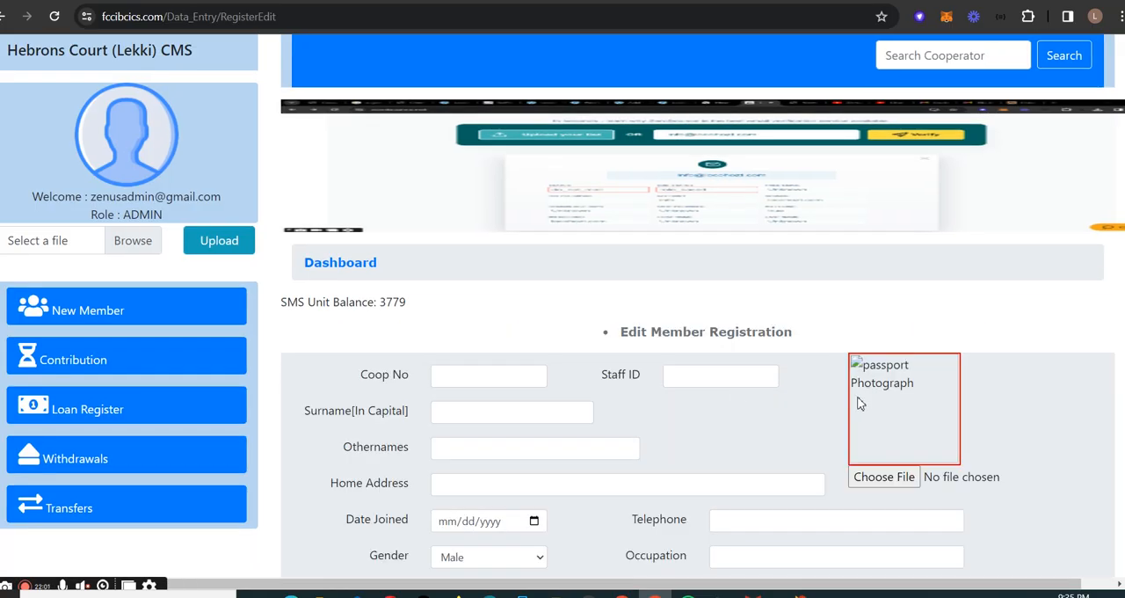
{"action": "scroll", "coordinate": [802, 404], "scroll_direction": "down", "scroll_amount": 2}
{"action": "scroll", "coordinate": [615, 303], "scroll_direction": "up", "scroll_amount": 2}
{"action": "scroll", "coordinate": [562, 303], "scroll_direction": "down", "scroll_amount": 2}
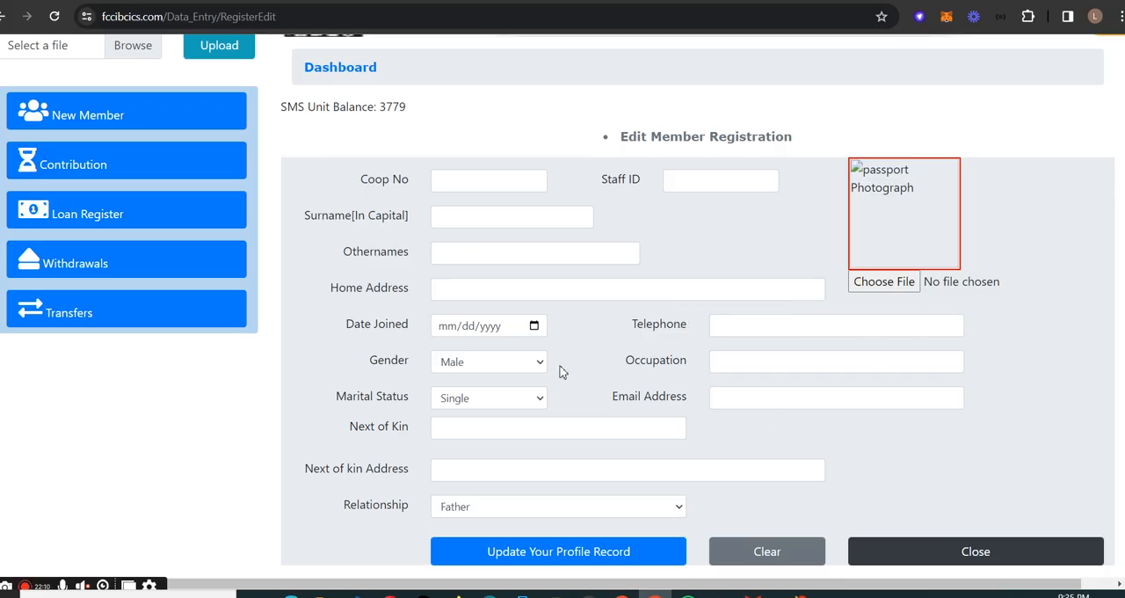
{"action": "scroll", "coordinate": [564, 372], "scroll_direction": "up", "scroll_amount": 2}
{"action": "scroll", "coordinate": [531, 378], "scroll_direction": "down", "scroll_amount": 2}
- Open the Member Contribution form, load a member with a previously used cooperative number, and highlight that number in its field
{"action": "left_click", "coordinate": [110, 165]}
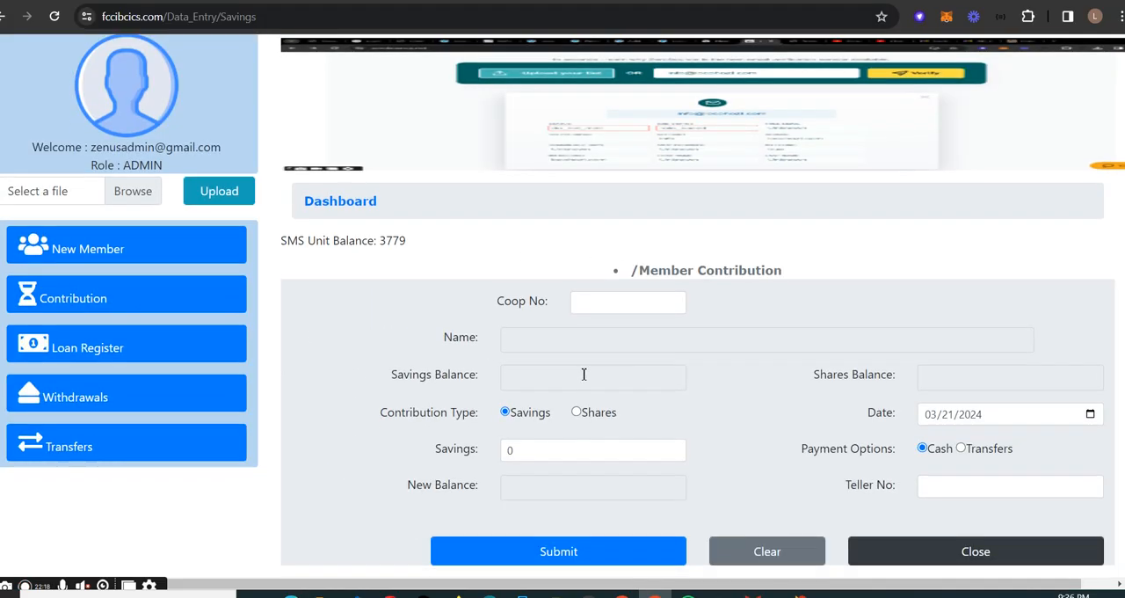
{"action": "scroll", "coordinate": [654, 378], "scroll_direction": "down", "scroll_amount": 1}
{"action": "left_click", "coordinate": [648, 305]}
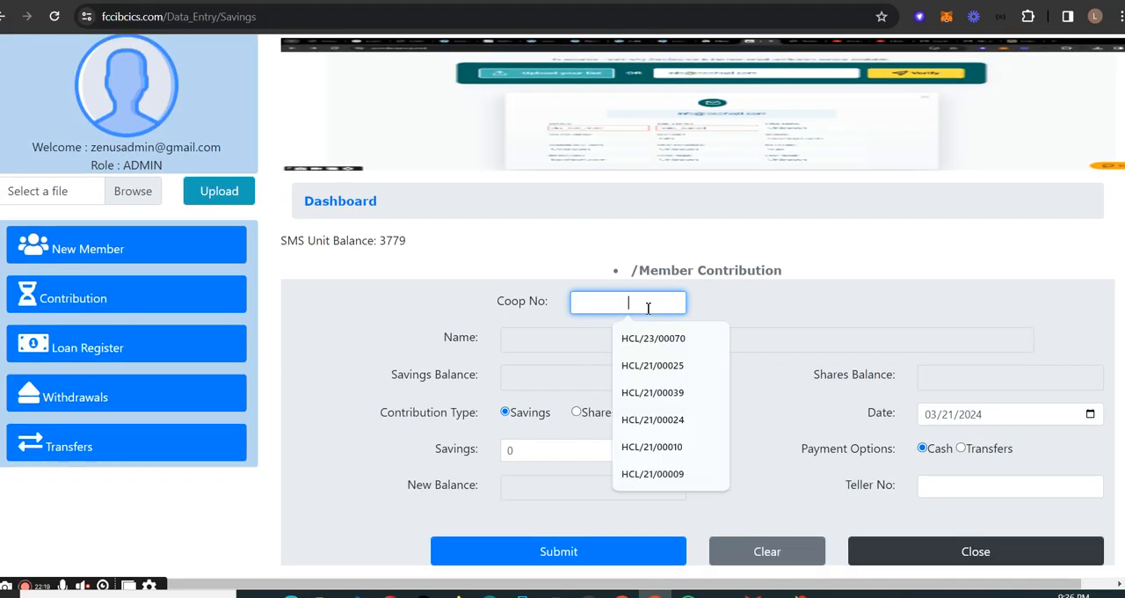
{"action": "left_click", "coordinate": [657, 342]}
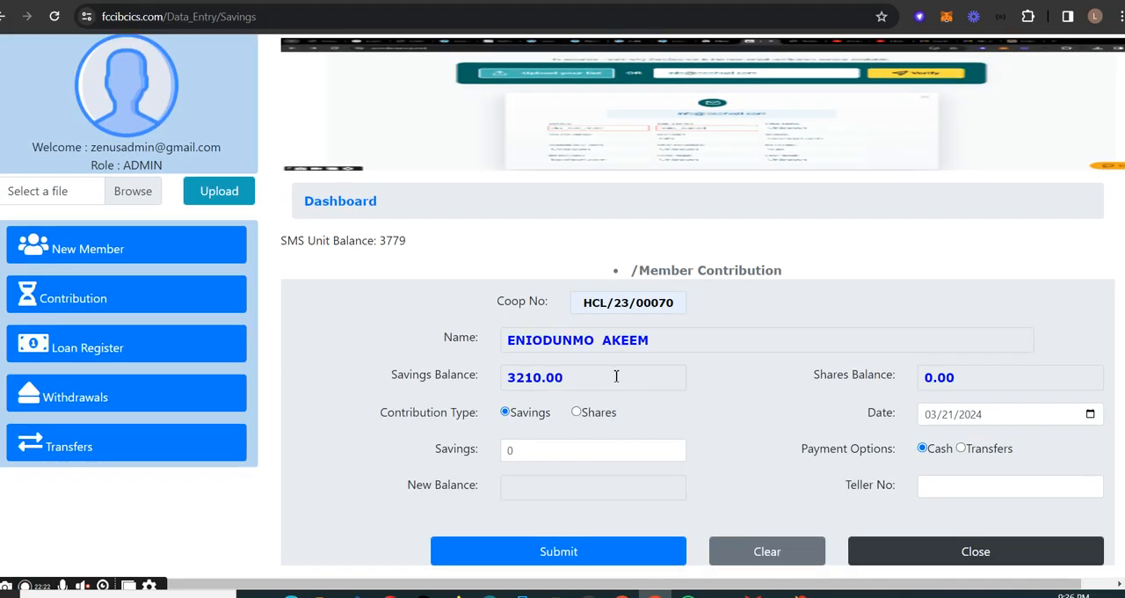
{"action": "left_click", "coordinate": [529, 450]}
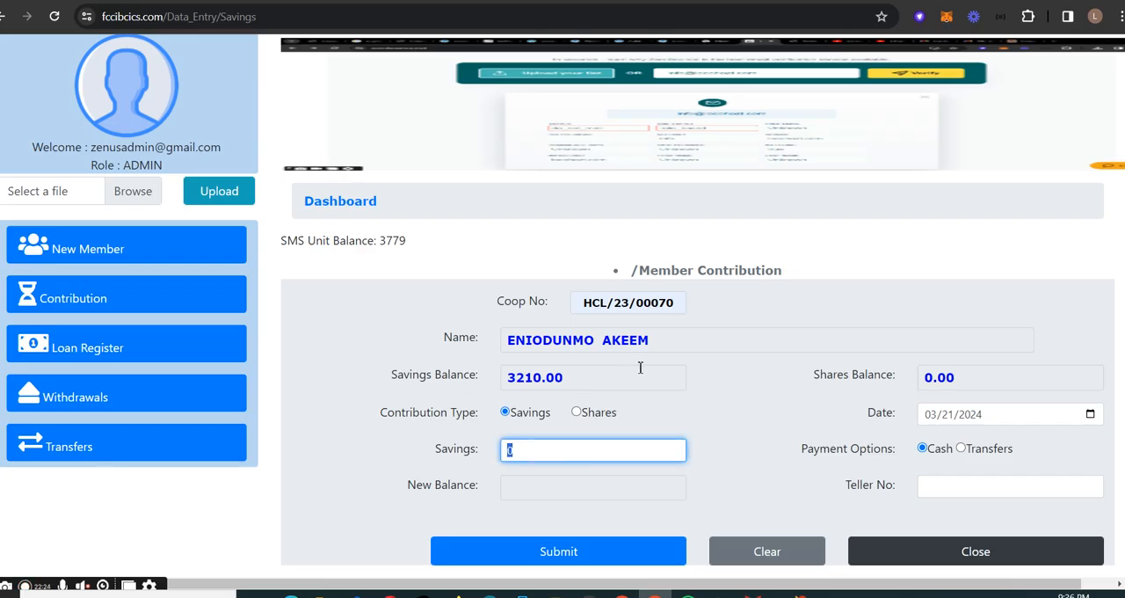
{"action": "left_click_drag", "start_coordinate": [682, 303], "coordinate": [576, 301]}
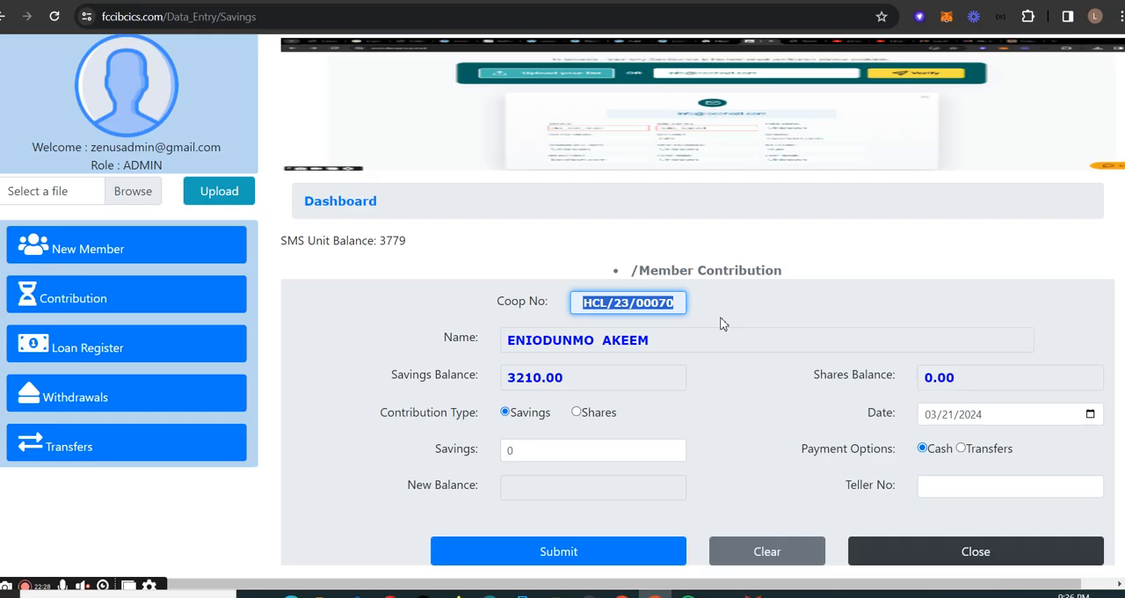
{"action": "left_click_drag", "start_coordinate": [677, 305], "coordinate": [614, 303]}
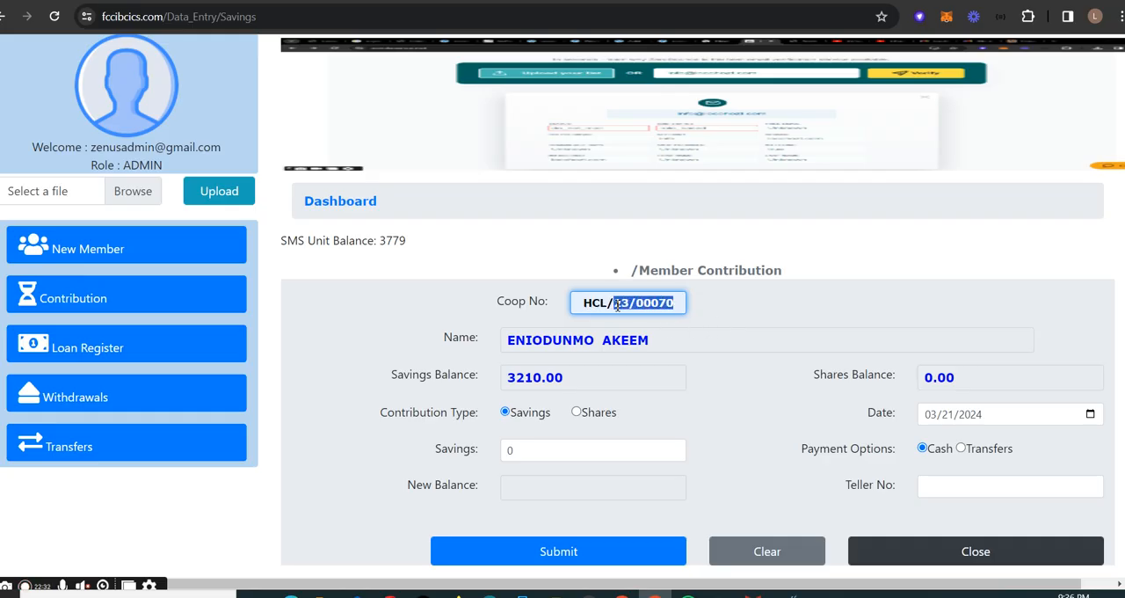
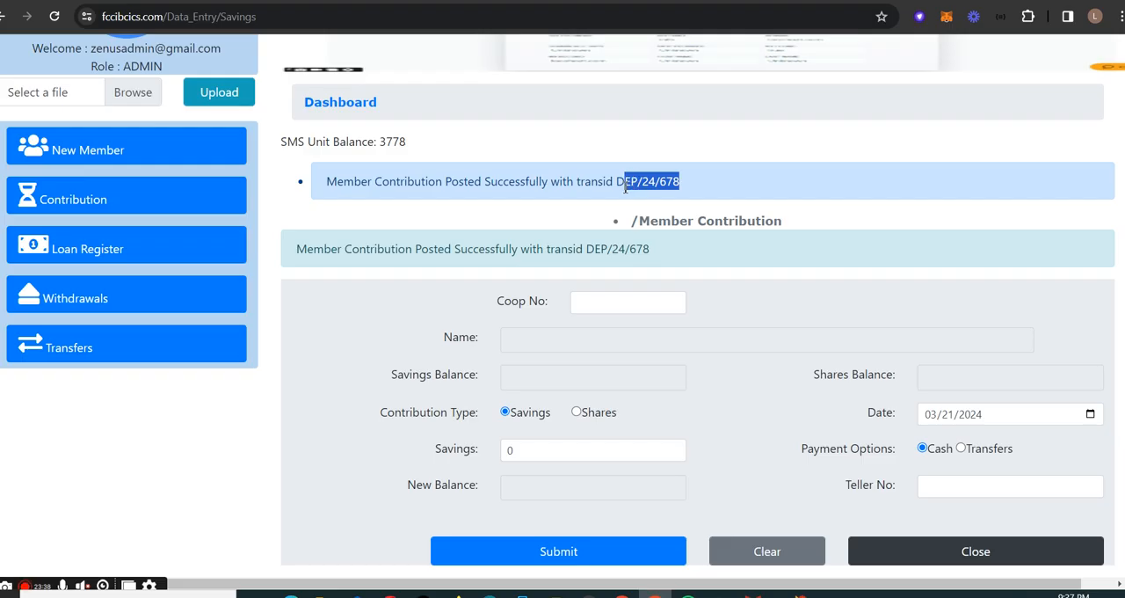
- Clear the text highlight on the posted contribution message and open the Book New Loans form of the Loan Register
{"action": "left_click", "coordinate": [708, 191]}
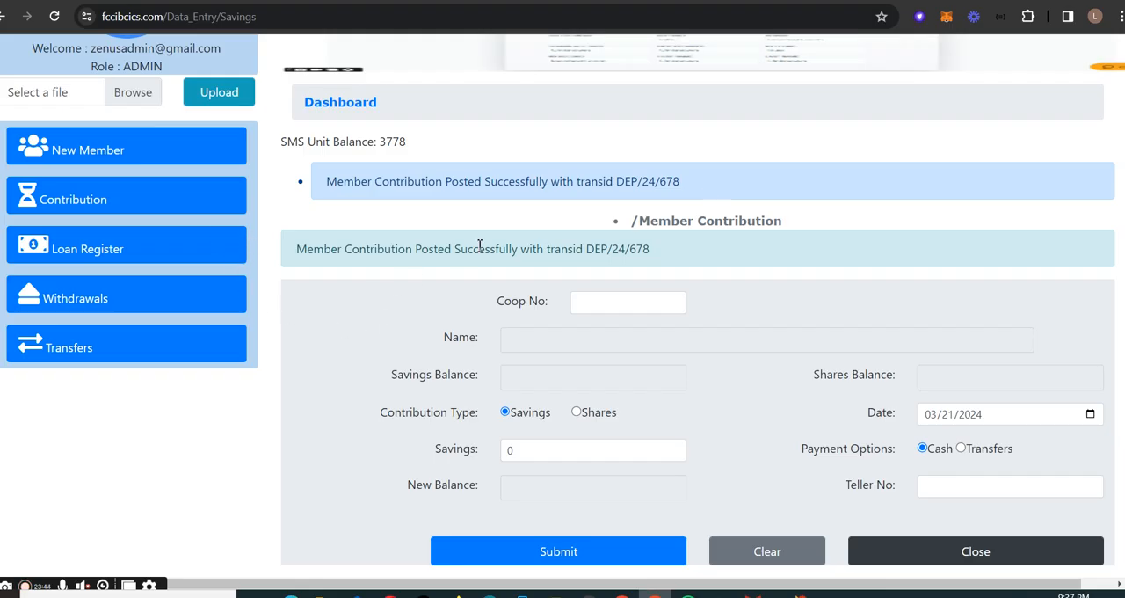
{"action": "left_click", "coordinate": [119, 204]}
{"action": "left_click", "coordinate": [179, 295]}
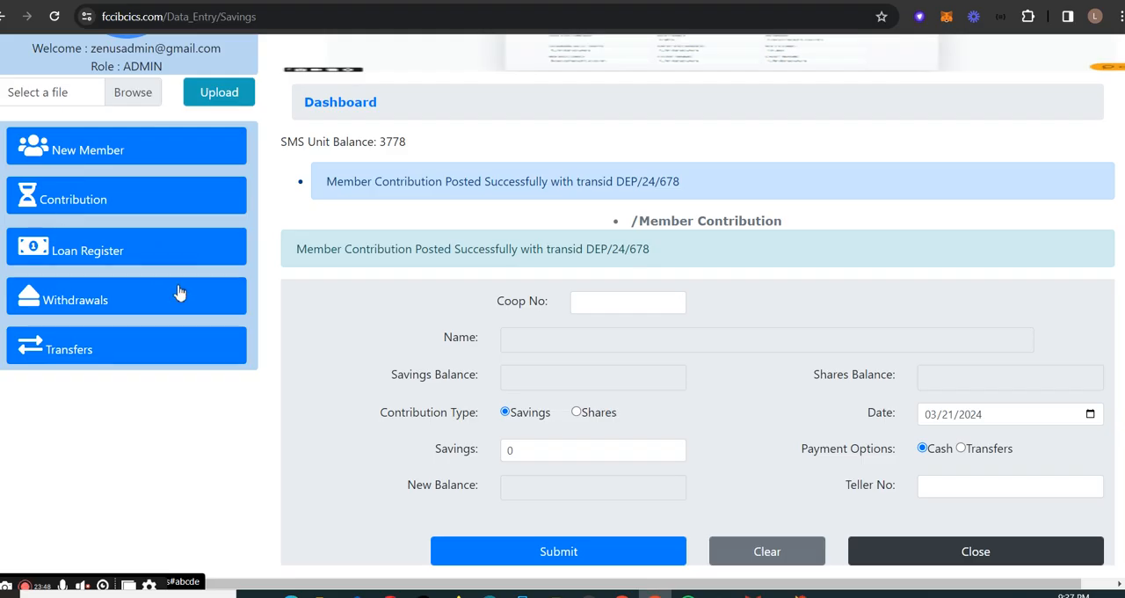
{"action": "left_click", "coordinate": [159, 254]}
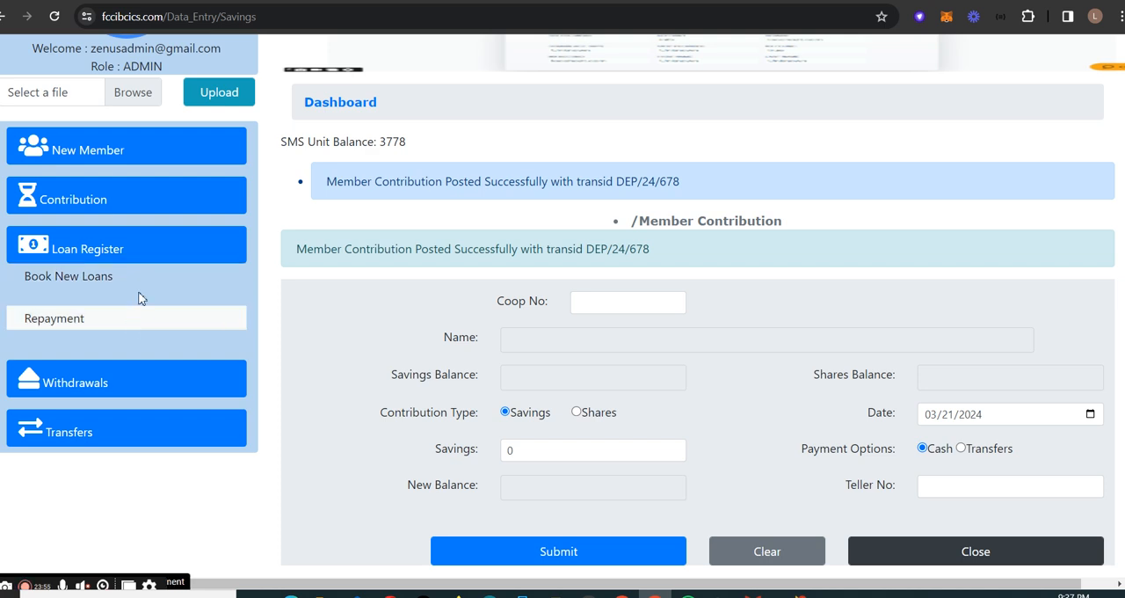
{"action": "left_click", "coordinate": [151, 281]}
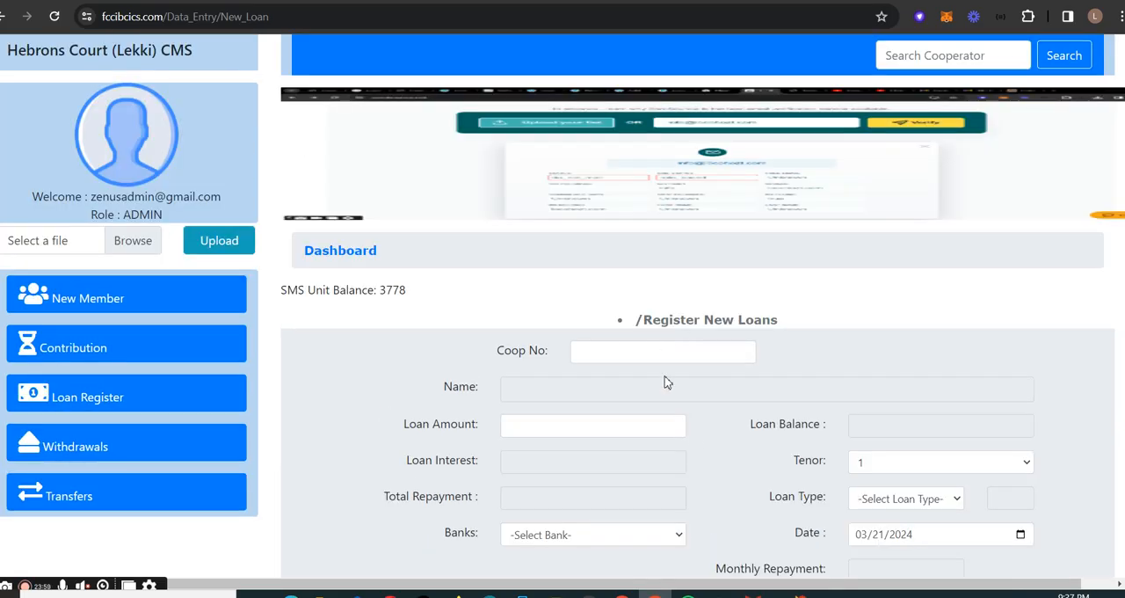
- Load a member in the loan form with a previously used cooperative number and set the loan amount to 10000
{"action": "scroll", "coordinate": [695, 382], "scroll_direction": "down", "scroll_amount": 1}
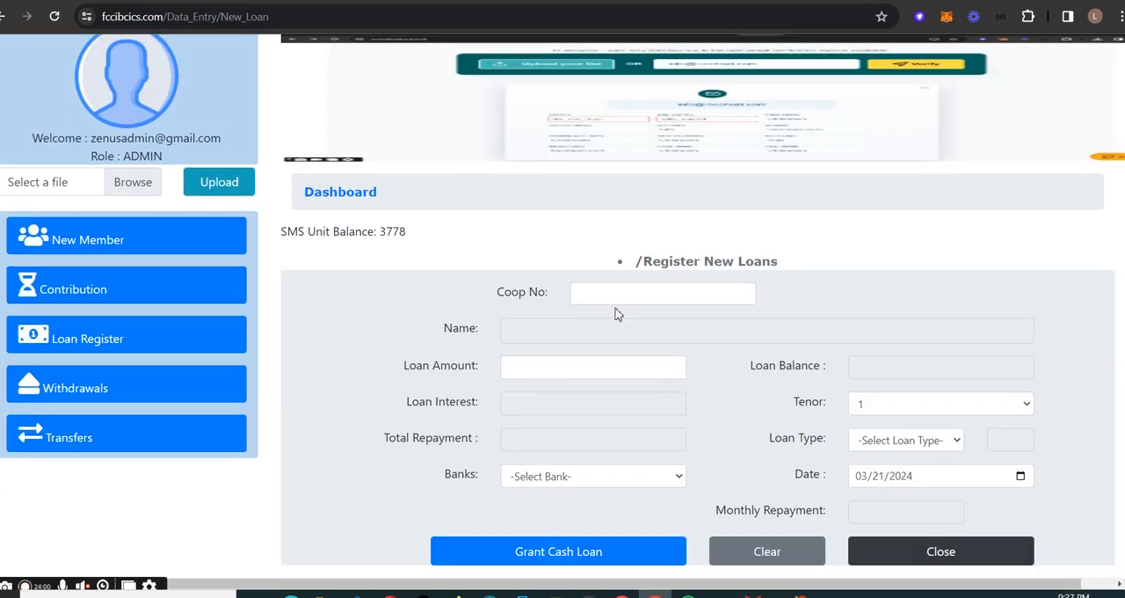
{"action": "left_click", "coordinate": [695, 296]}
{"action": "left_click", "coordinate": [706, 329]}
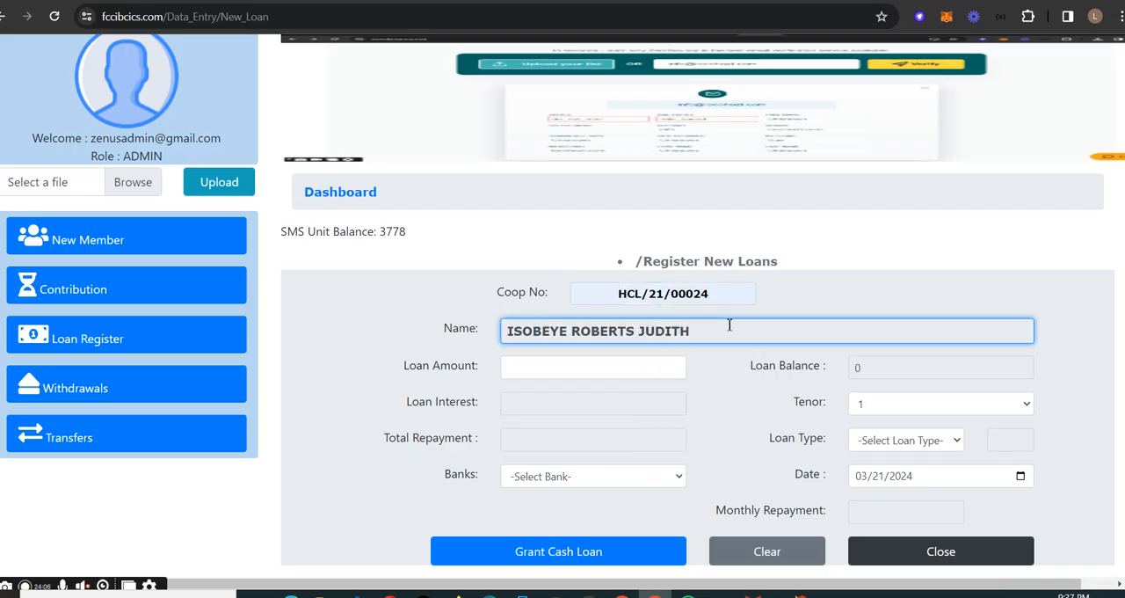
{"action": "left_click", "coordinate": [648, 367]}
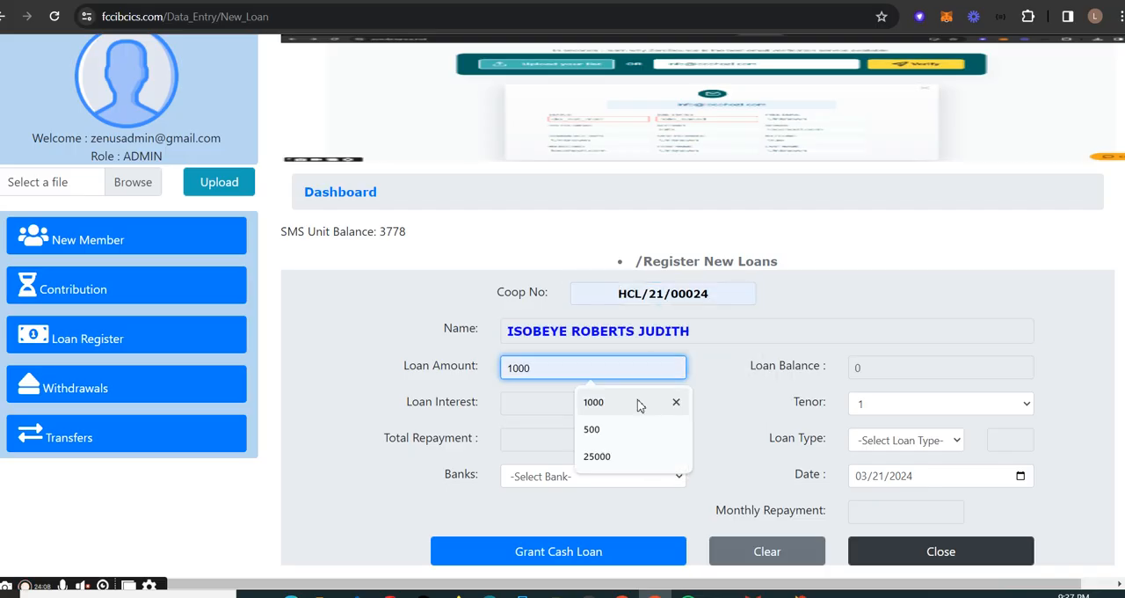
{"action": "left_click", "coordinate": [641, 402]}
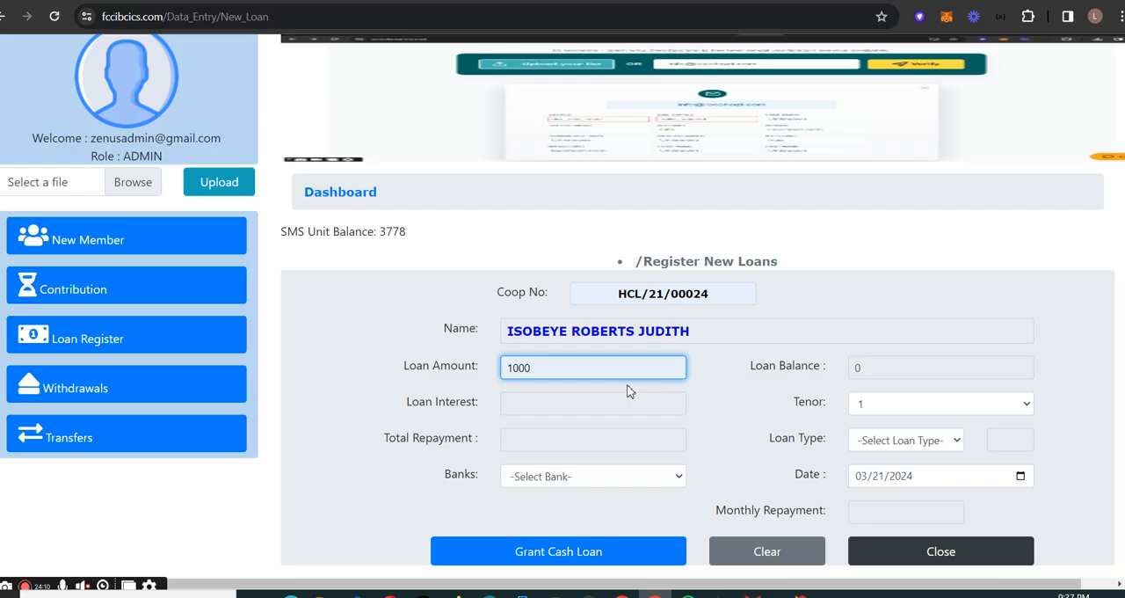
{"action": "type", "text": "0"}
- Set the loan's tenor to 6, its type to badoo investment and its bank to UBA Plc, highlighting the interest rate
{"action": "left_click", "coordinate": [880, 403]}
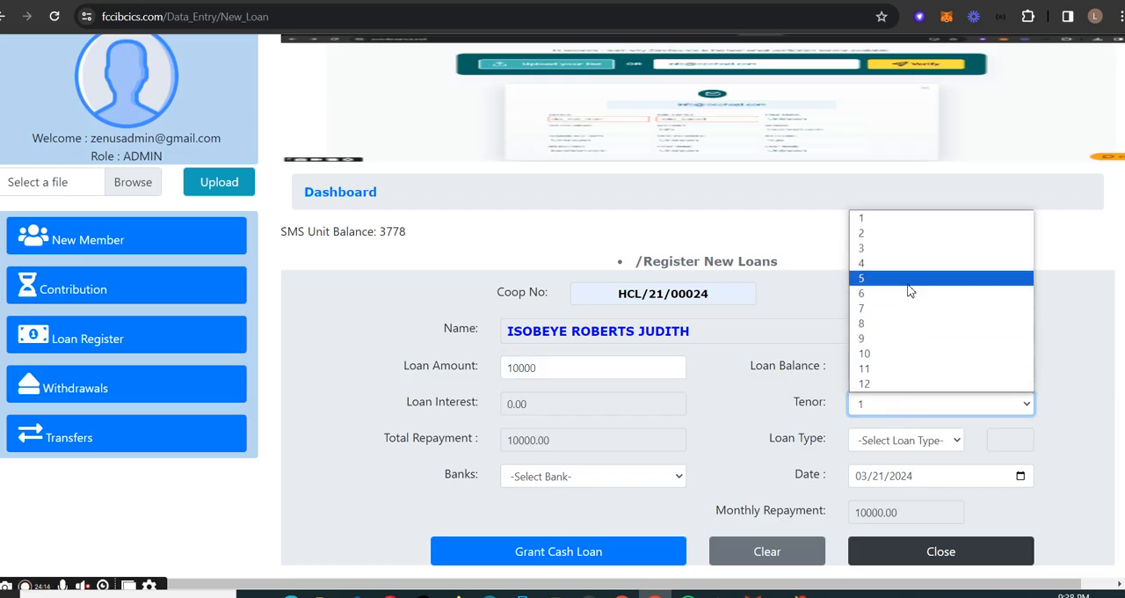
{"action": "left_click", "coordinate": [908, 296]}
{"action": "left_click", "coordinate": [937, 440]}
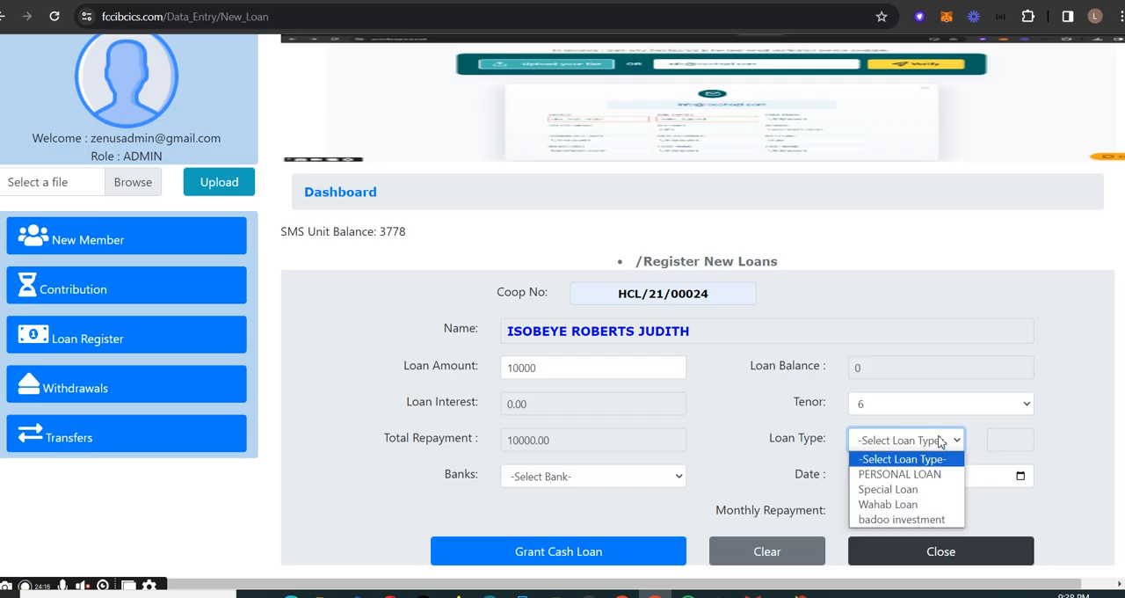
{"action": "left_click", "coordinate": [900, 519]}
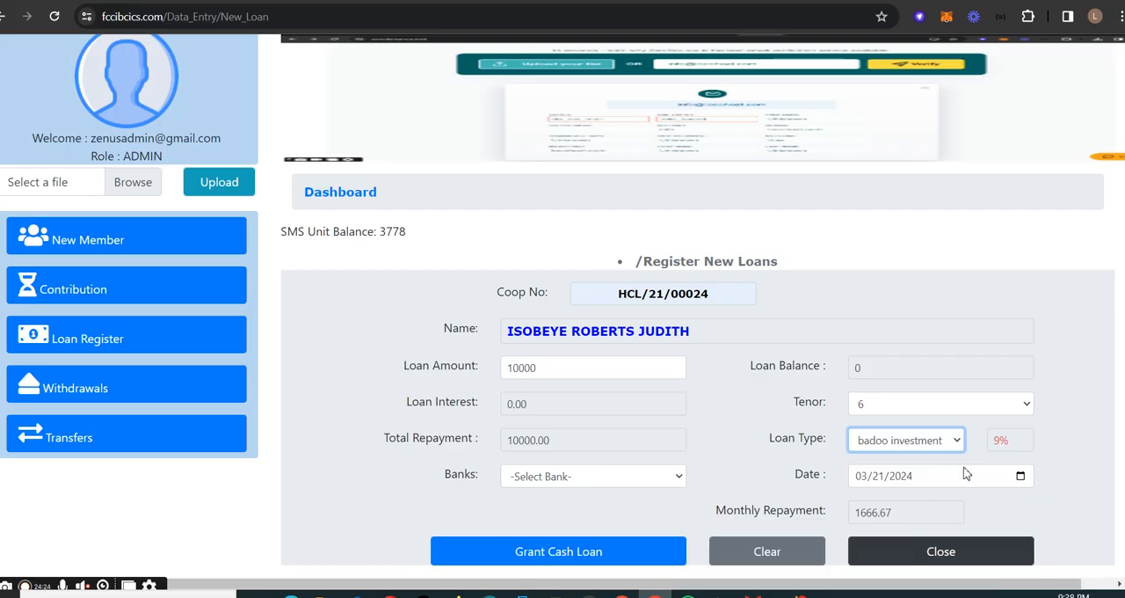
{"action": "left_click_drag", "start_coordinate": [1017, 439], "coordinate": [986, 446]}
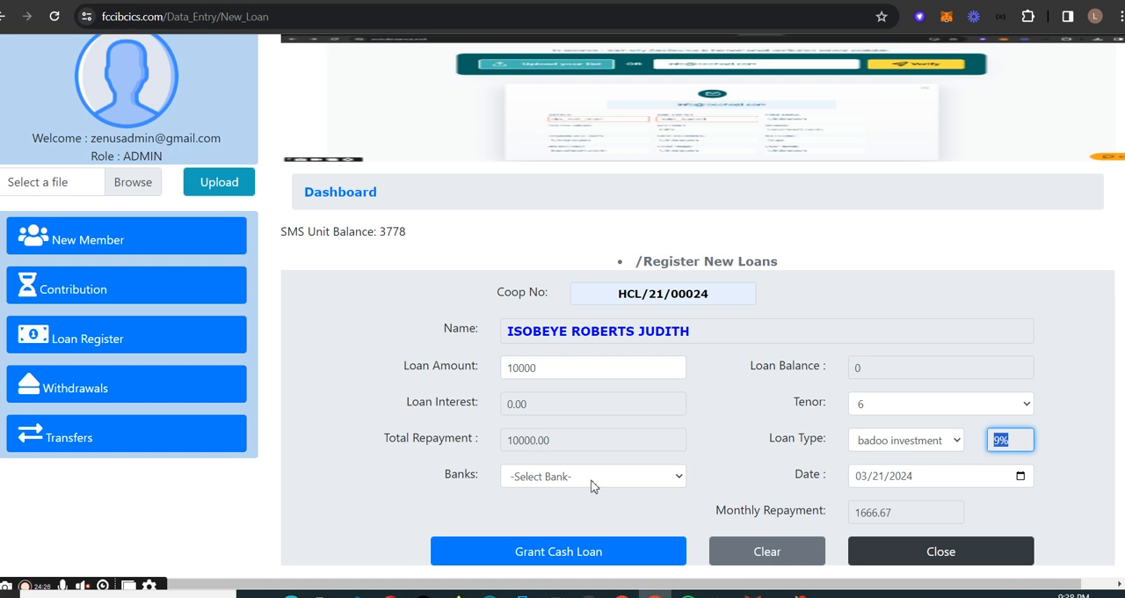
{"action": "left_click", "coordinate": [621, 477]}
{"action": "left_click", "coordinate": [573, 511]}
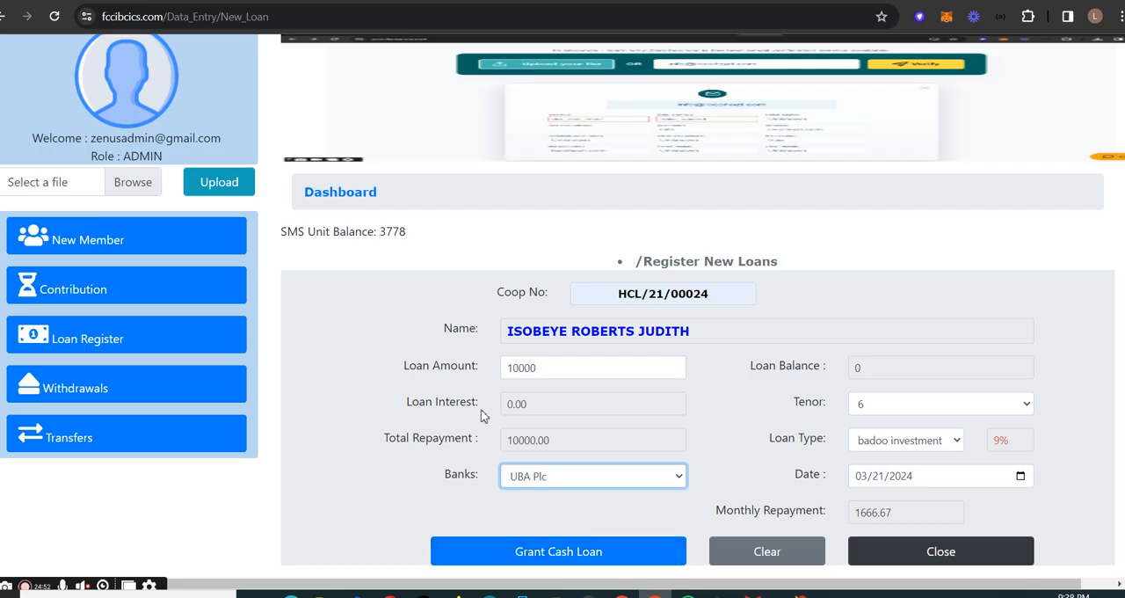
- Edit the year and final digits of the cooperative number to load a different member into the loan form
{"action": "left_click_drag", "start_coordinate": [731, 294], "coordinate": [619, 291]}
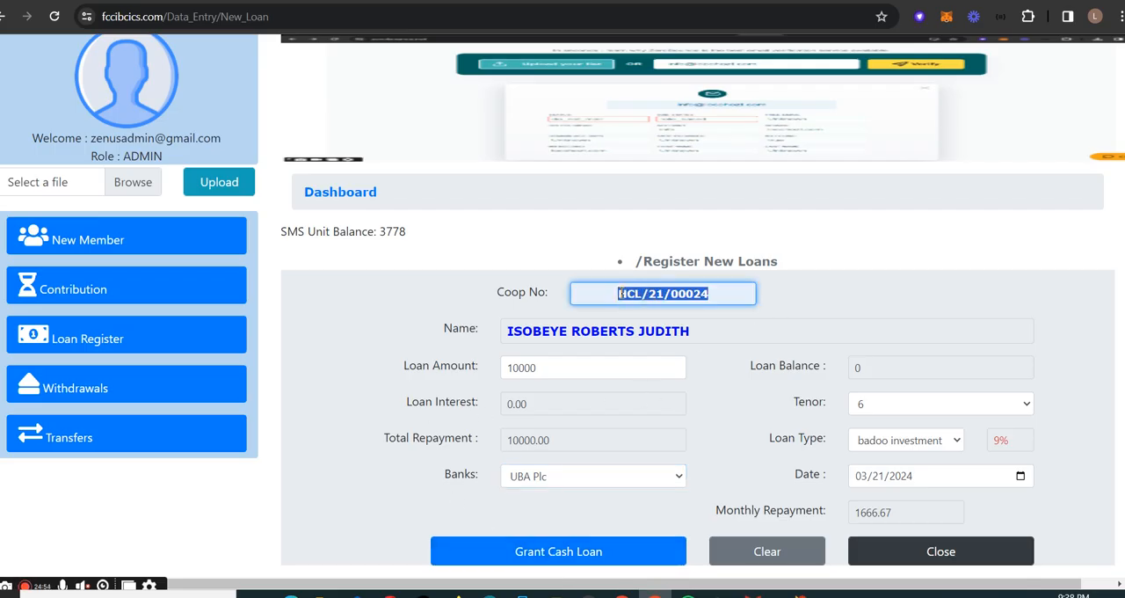
{"action": "left_click", "coordinate": [661, 294]}
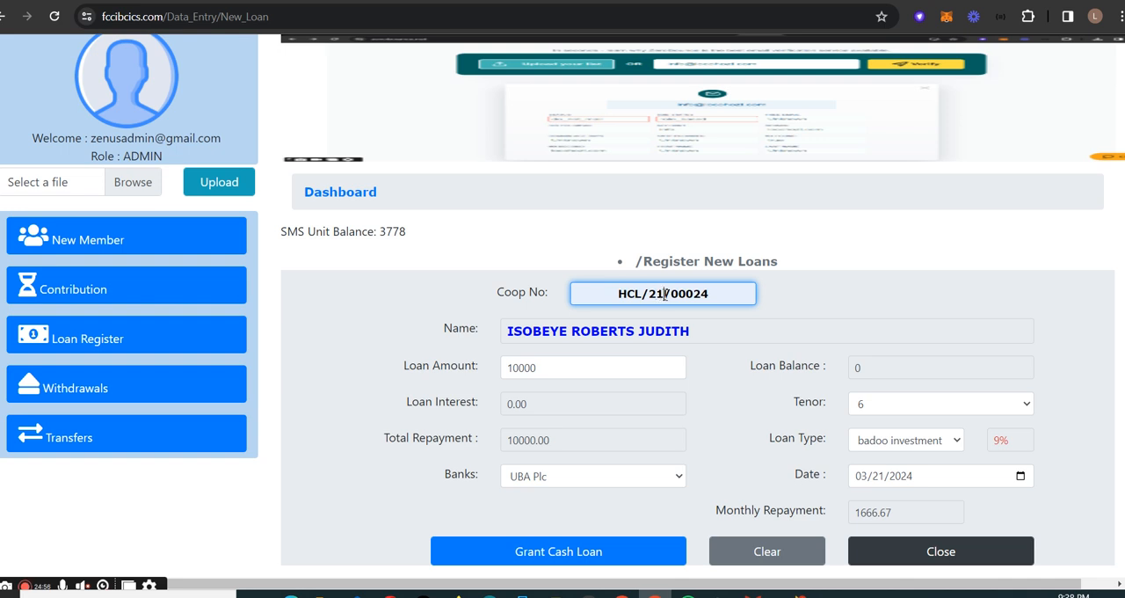
{"action": "key", "text": "BackSpace"}
{"action": "type", "text": "4"}
{"action": "left_click", "coordinate": [717, 299]}
{"action": "left_click_drag", "start_coordinate": [718, 299], "coordinate": [694, 296]}
{"action": "type", "text": "74"}
{"action": "left_click", "coordinate": [737, 336]}
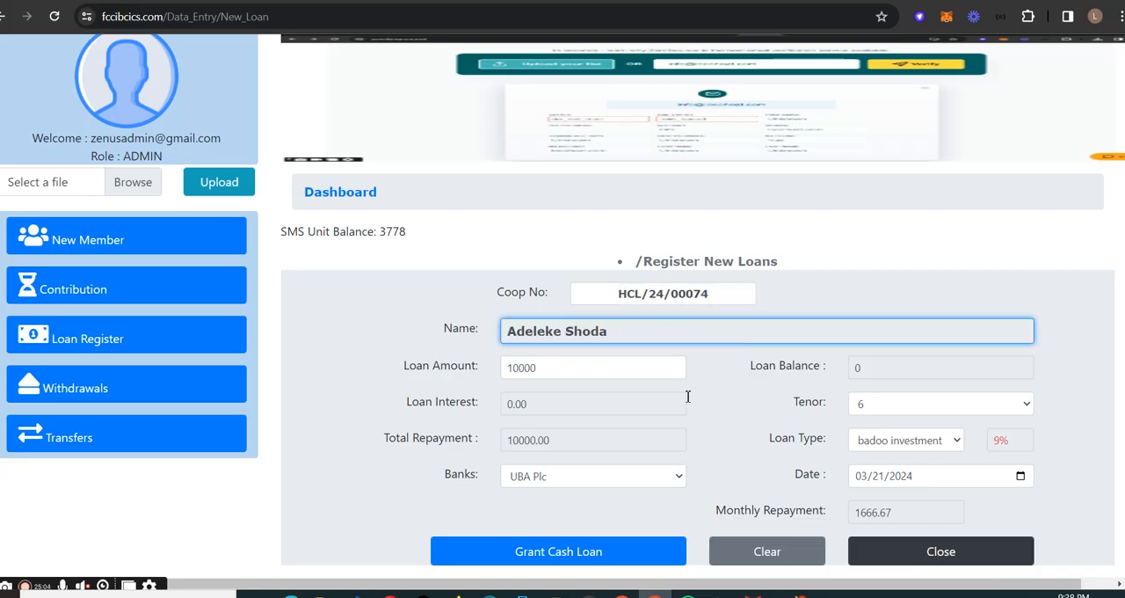
- Raise the loan amount to 100000 and set the tenor to 5
{"action": "left_click", "coordinate": [634, 371]}
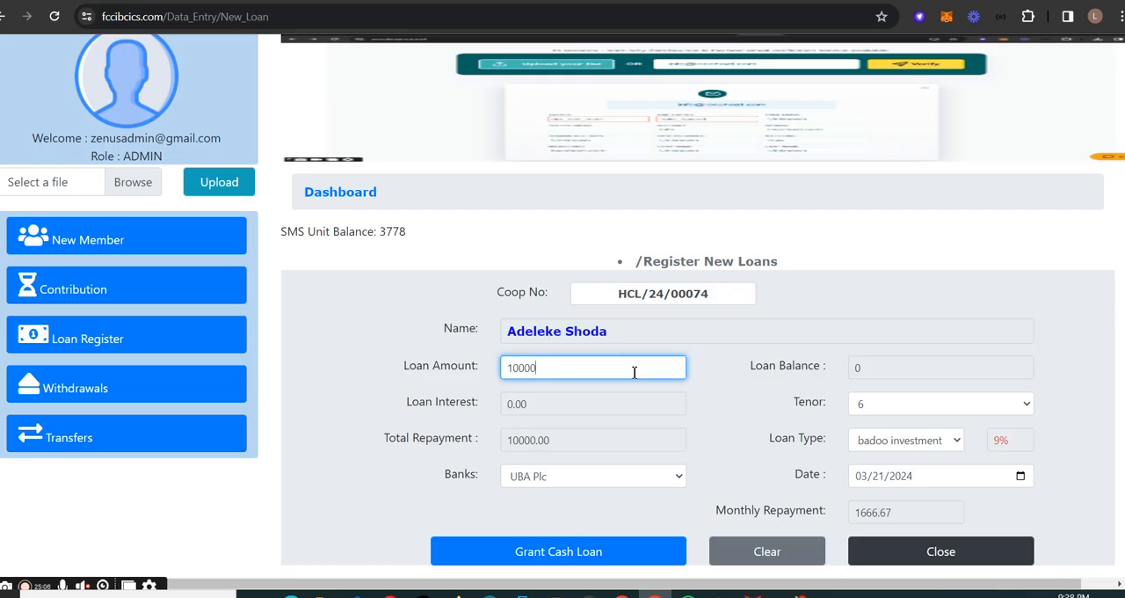
{"action": "type", "text": "0"}
{"action": "left_click", "coordinate": [879, 405]}
{"action": "left_click", "coordinate": [908, 280]}
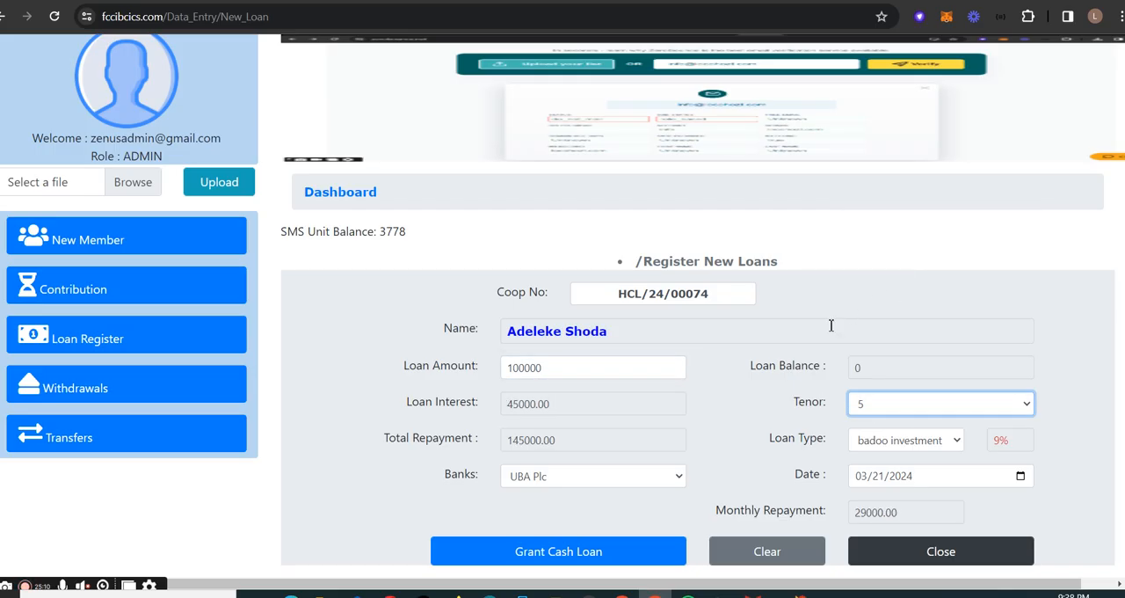
- Change the loan type to PERSONAL LOAN and pick March 21, 2024 as the loan date
{"action": "left_click", "coordinate": [899, 442]}
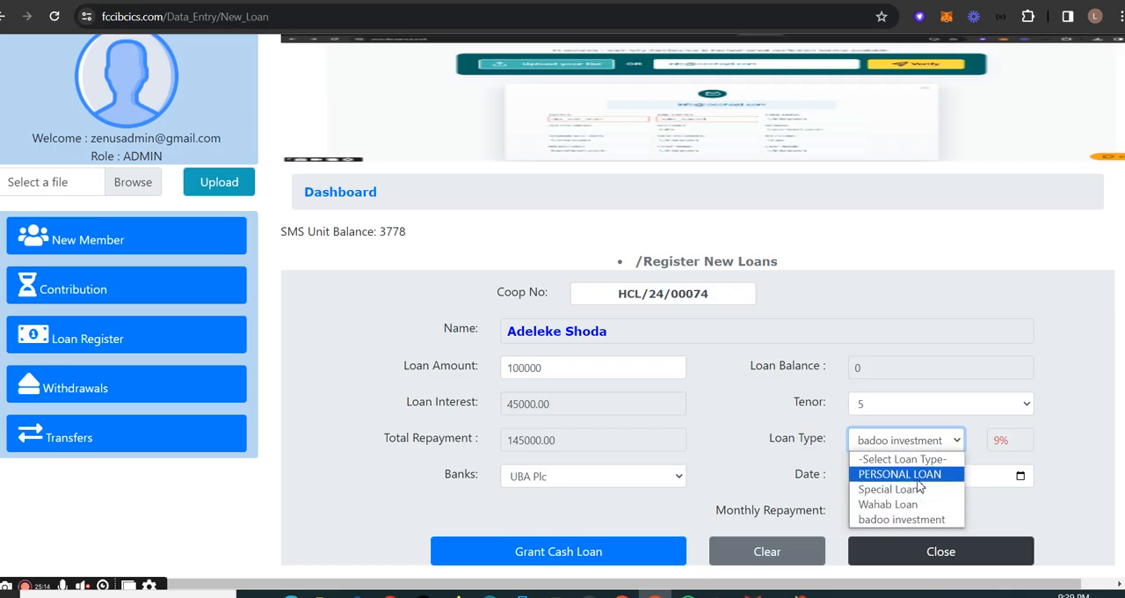
{"action": "left_click", "coordinate": [917, 480]}
{"action": "left_click", "coordinate": [939, 483]}
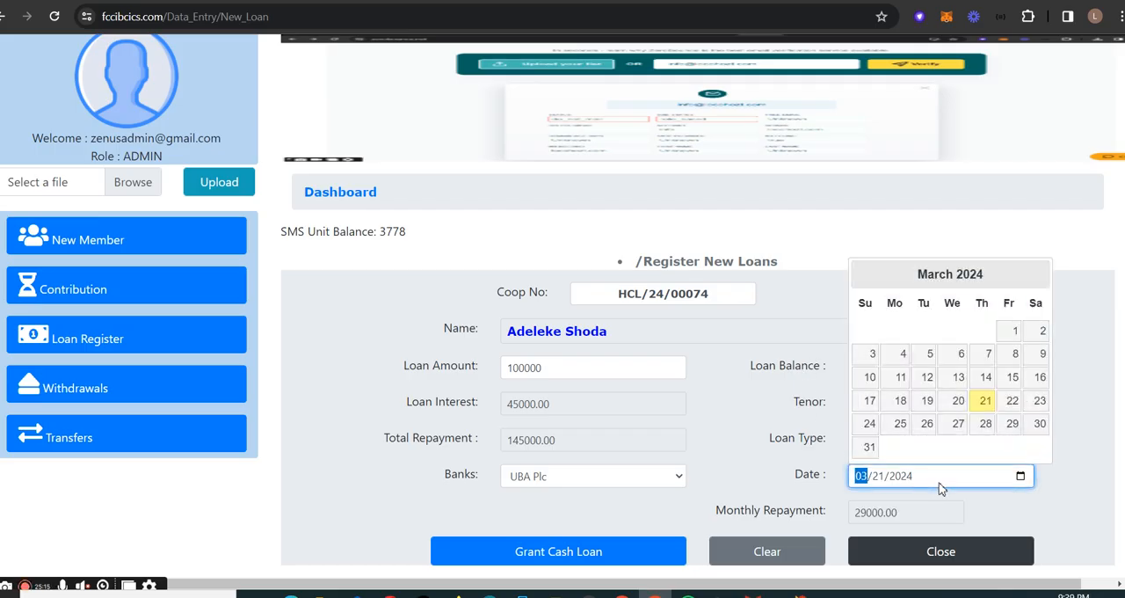
{"action": "left_click", "coordinate": [988, 401]}
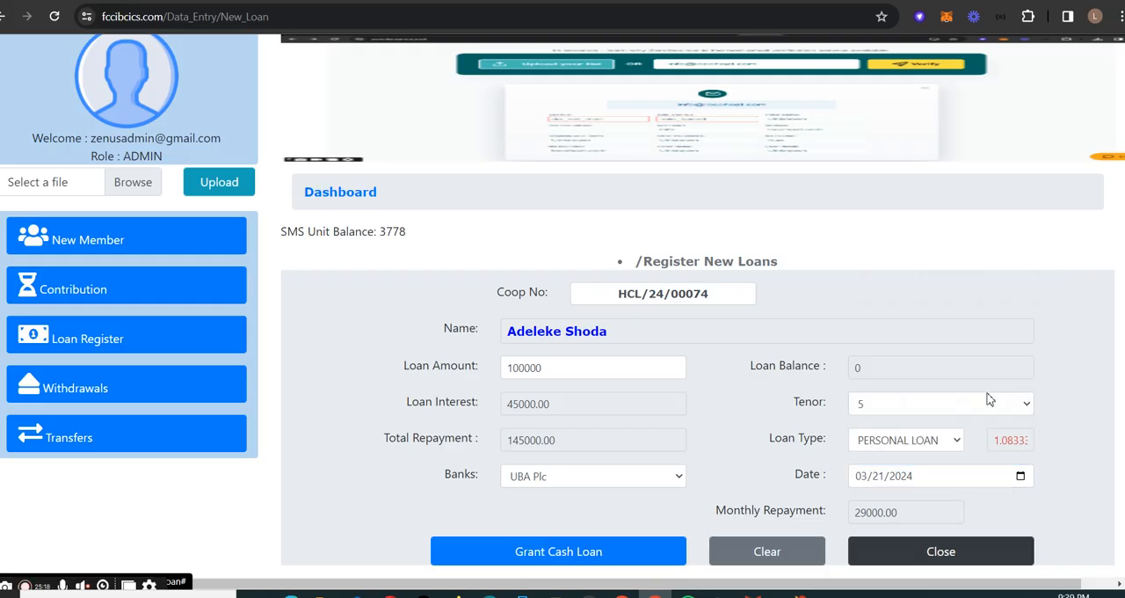
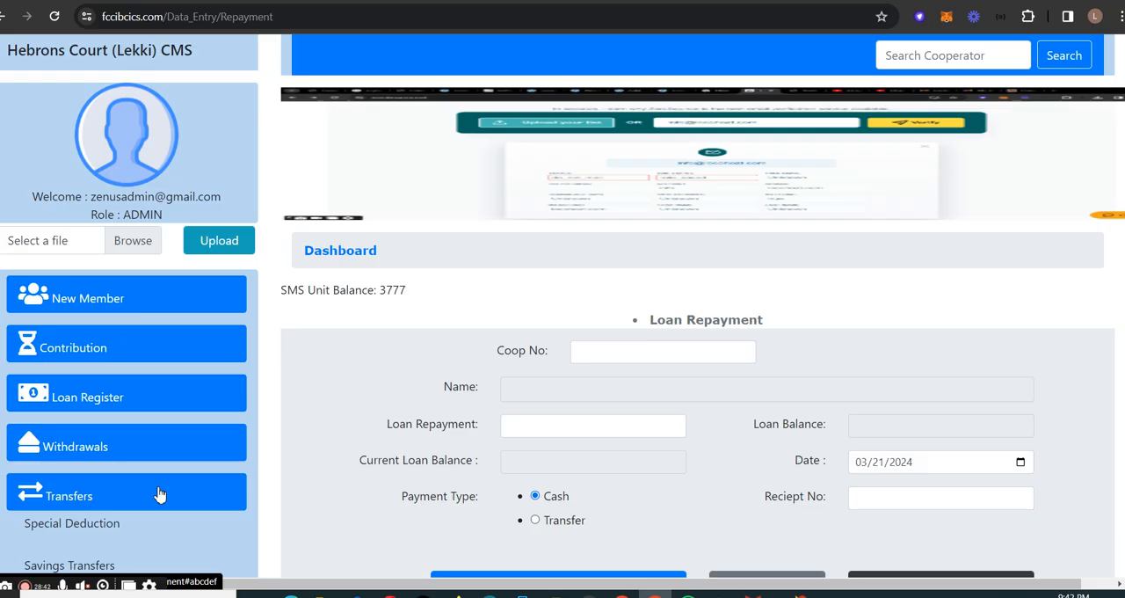
- Open the Special Deduction form and load a member by choosing a previously used cooperative number
{"action": "scroll", "coordinate": [93, 445], "scroll_direction": "down", "scroll_amount": 1}
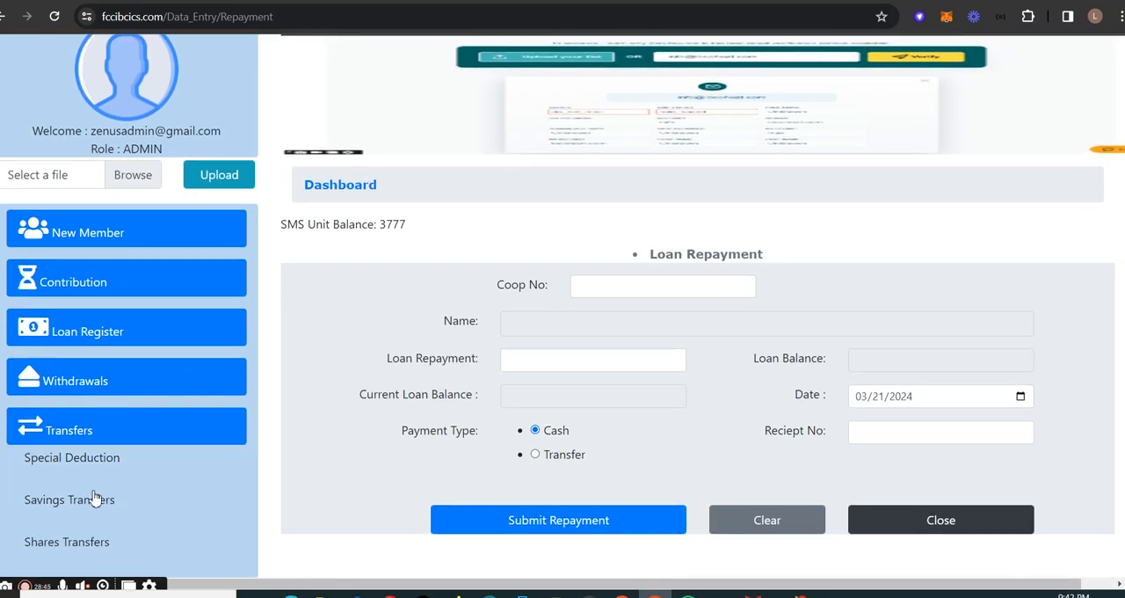
{"action": "left_click", "coordinate": [143, 466]}
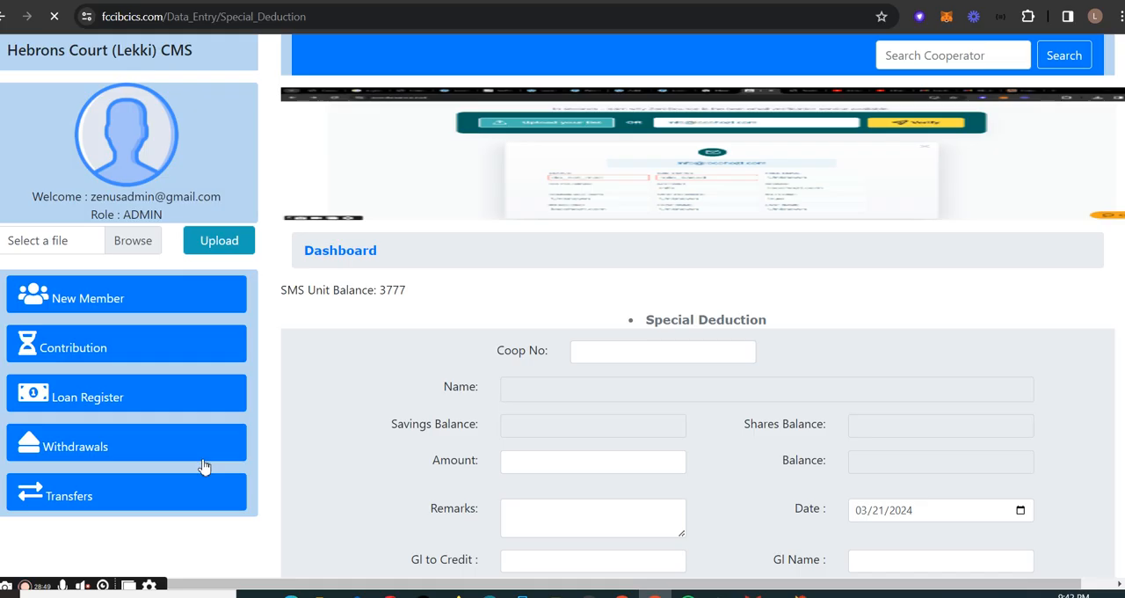
{"action": "scroll", "coordinate": [617, 360], "scroll_direction": "down", "scroll_amount": 1}
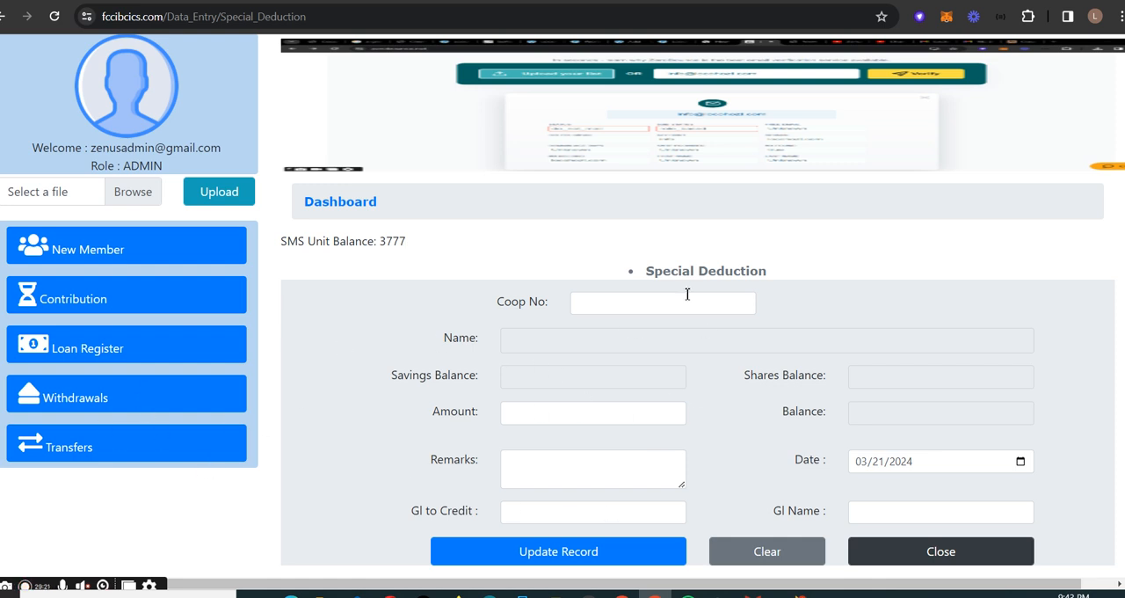
{"action": "left_click", "coordinate": [655, 302]}
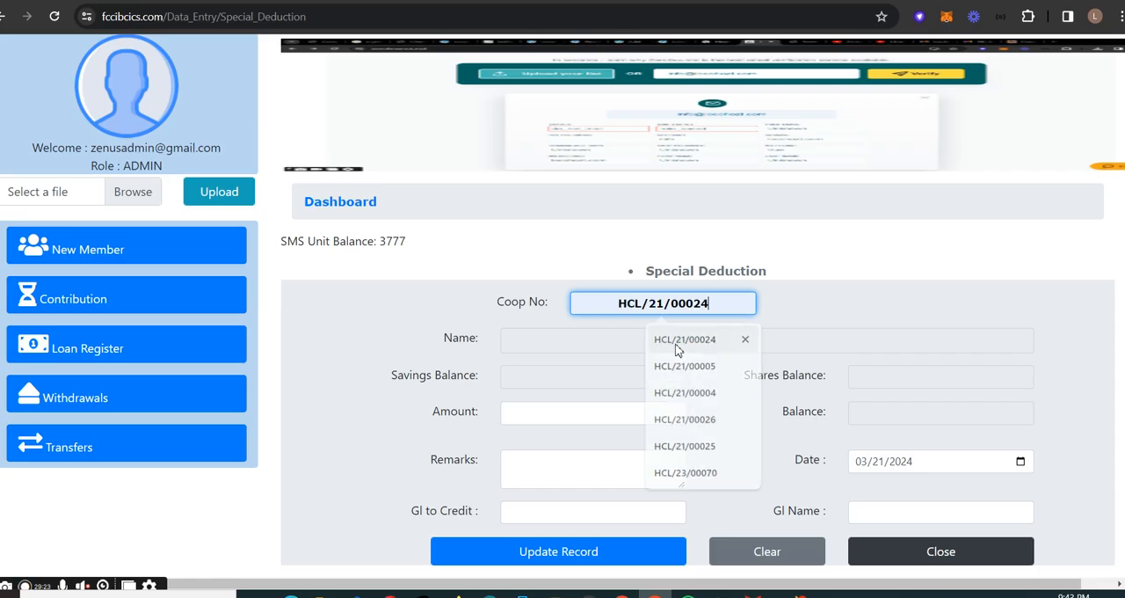
{"action": "left_click", "coordinate": [660, 339]}
- Enter a deduction amount of 900 with the remark "loan form fee" and activate the GL to Credit entry
{"action": "left_click", "coordinate": [652, 419]}
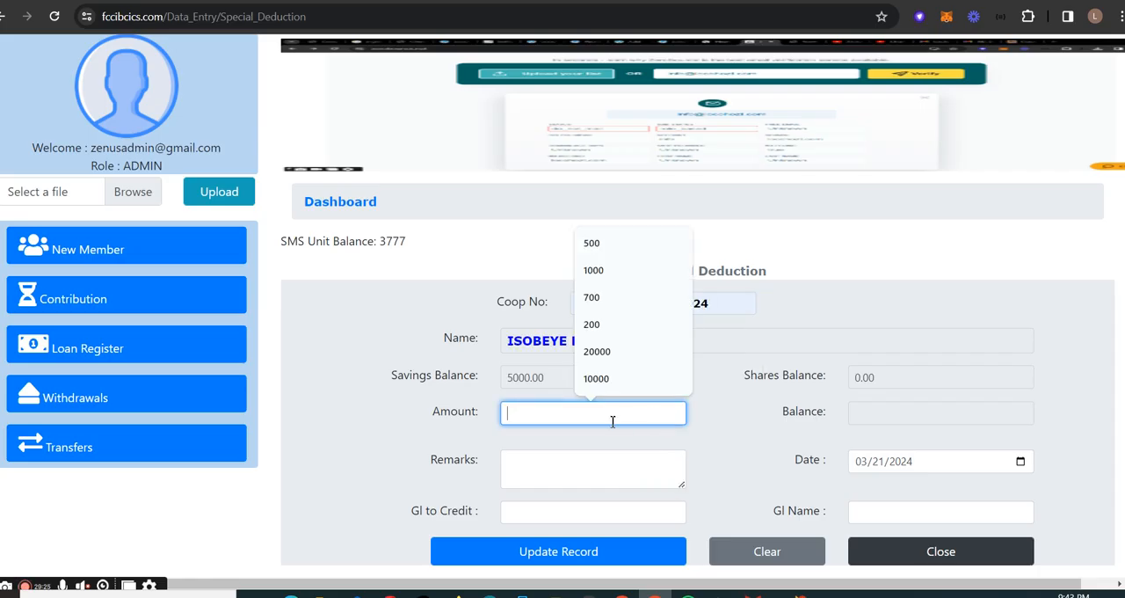
{"action": "type", "text": "900"}
{"action": "left_click", "coordinate": [625, 475]}
{"action": "type", "text": "f"}
{"action": "key", "text": "BackSpace"}
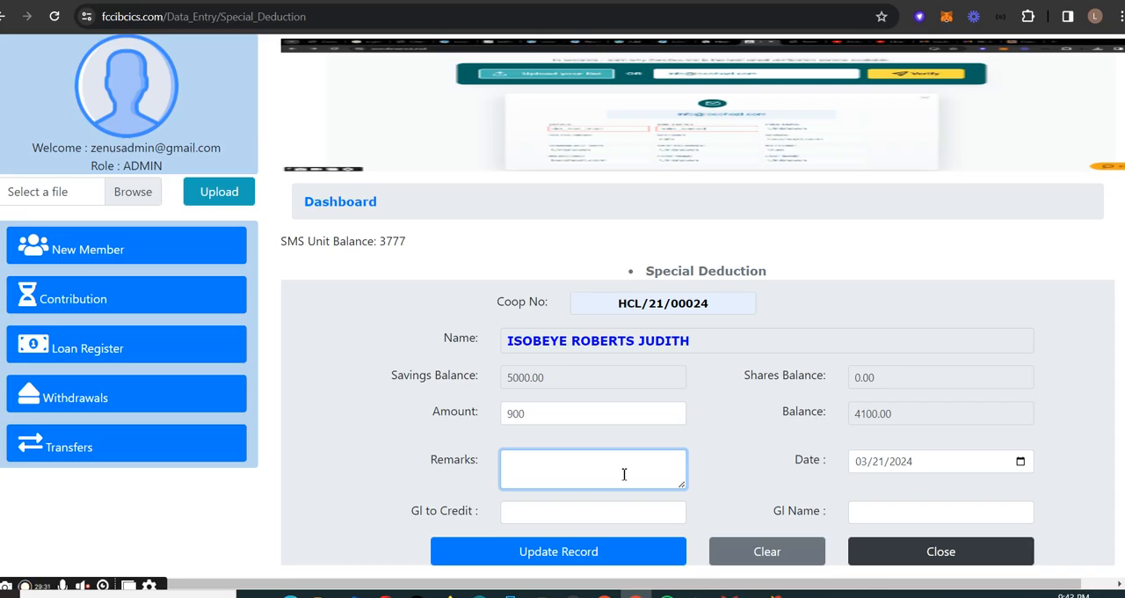
{"action": "type", "text": "loan form fee"}
{"action": "left_click", "coordinate": [683, 529]}
{"action": "left_click", "coordinate": [657, 515]}
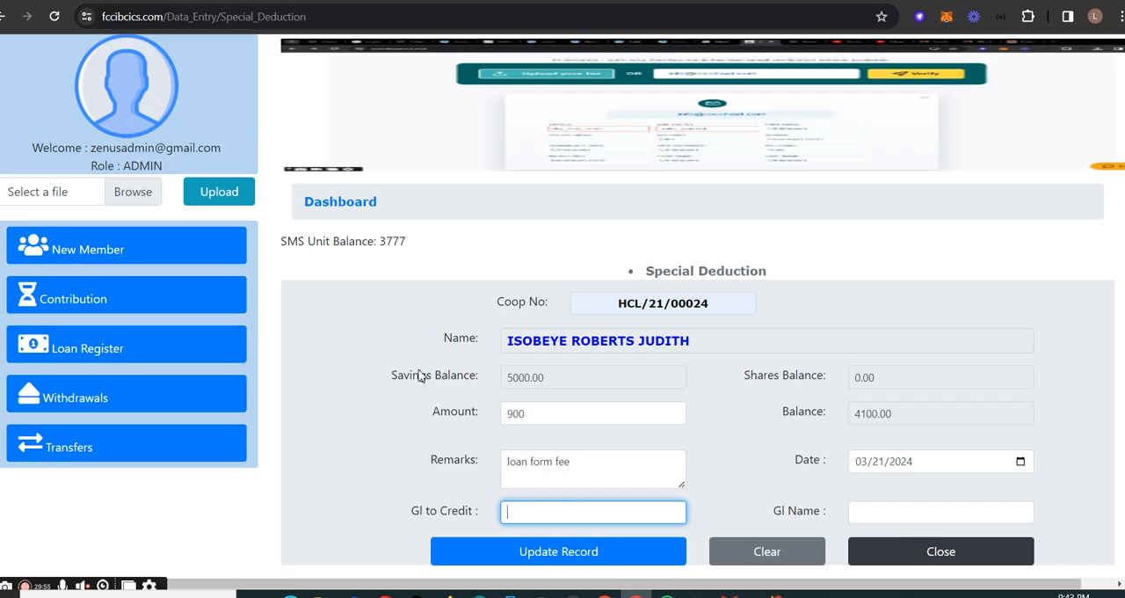
{"action": "scroll", "coordinate": [991, 303], "scroll_direction": "up", "scroll_amount": 1}
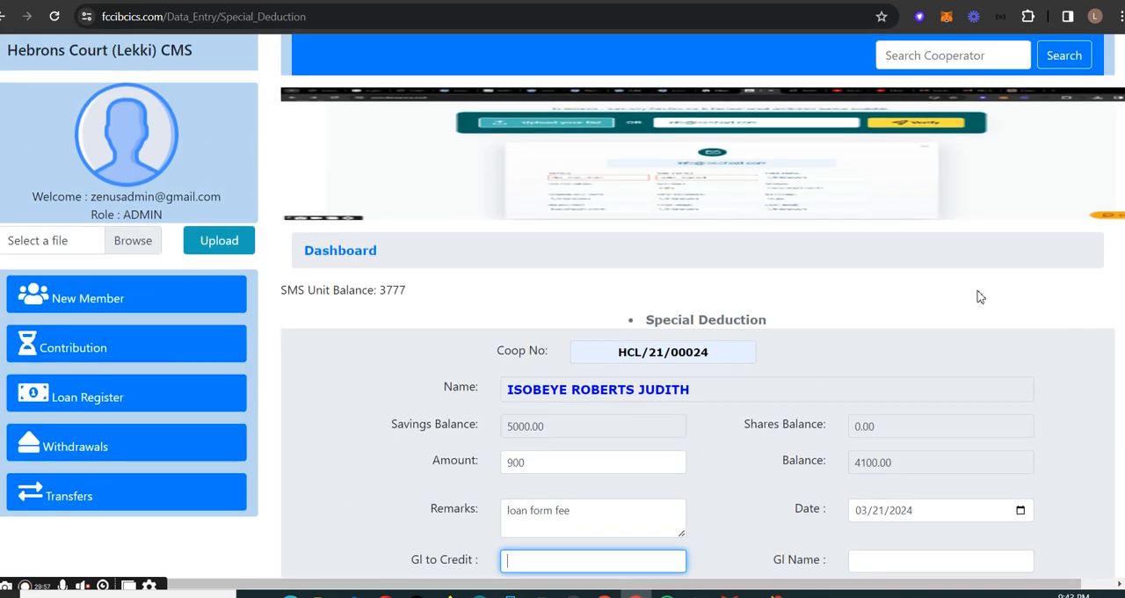
{"action": "scroll", "coordinate": [980, 297], "scroll_direction": "down", "scroll_amount": 1}
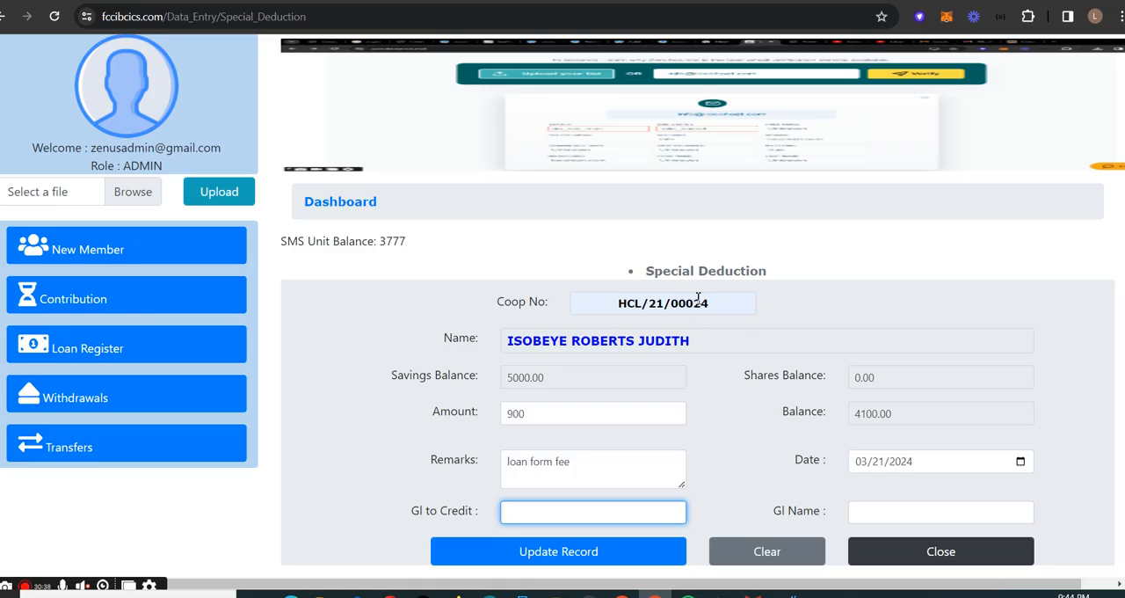
- Open the Savings Transfers form, load the same member as the sender and activate the recipient's cooperative number entry
{"action": "left_click", "coordinate": [169, 457]}
{"action": "scroll", "coordinate": [167, 460], "scroll_direction": "down", "scroll_amount": 1}
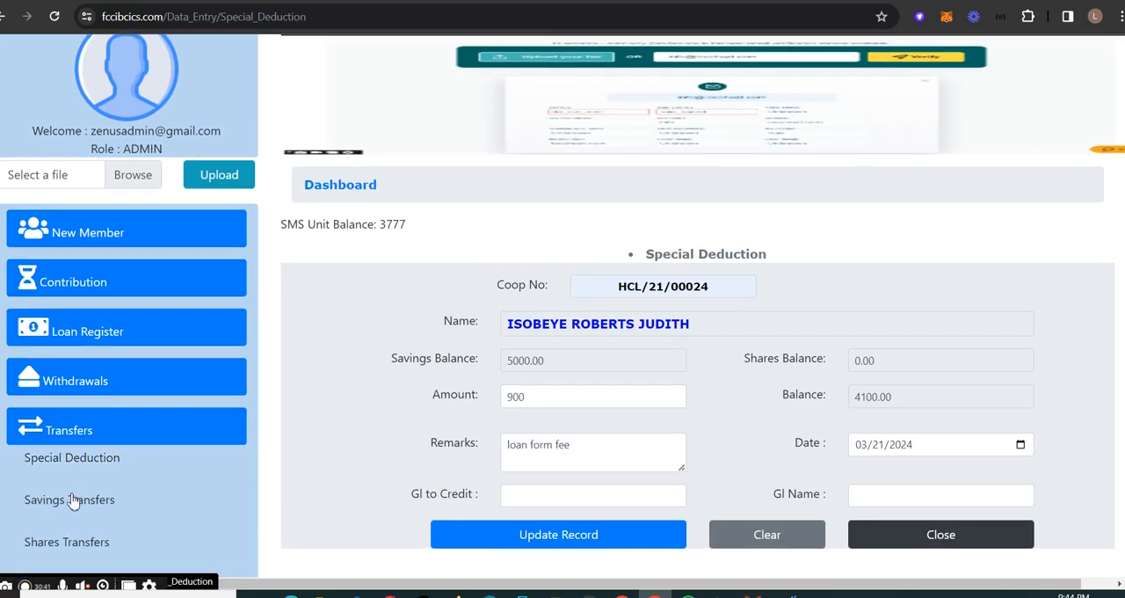
{"action": "left_click", "coordinate": [132, 501]}
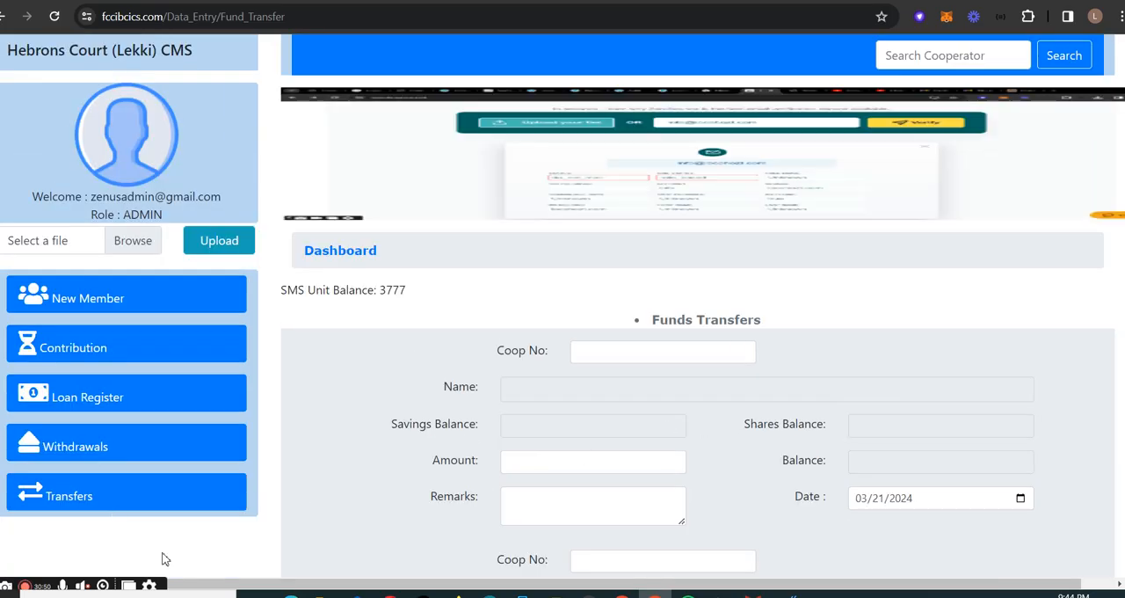
{"action": "scroll", "coordinate": [703, 353], "scroll_direction": "down", "scroll_amount": 2}
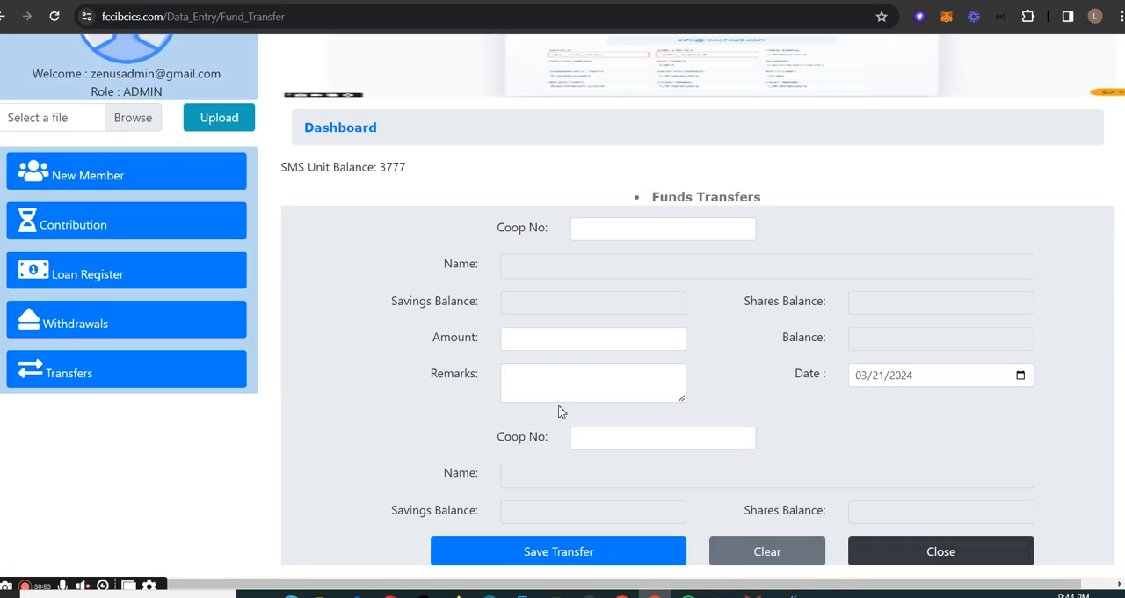
{"action": "left_click", "coordinate": [618, 229]}
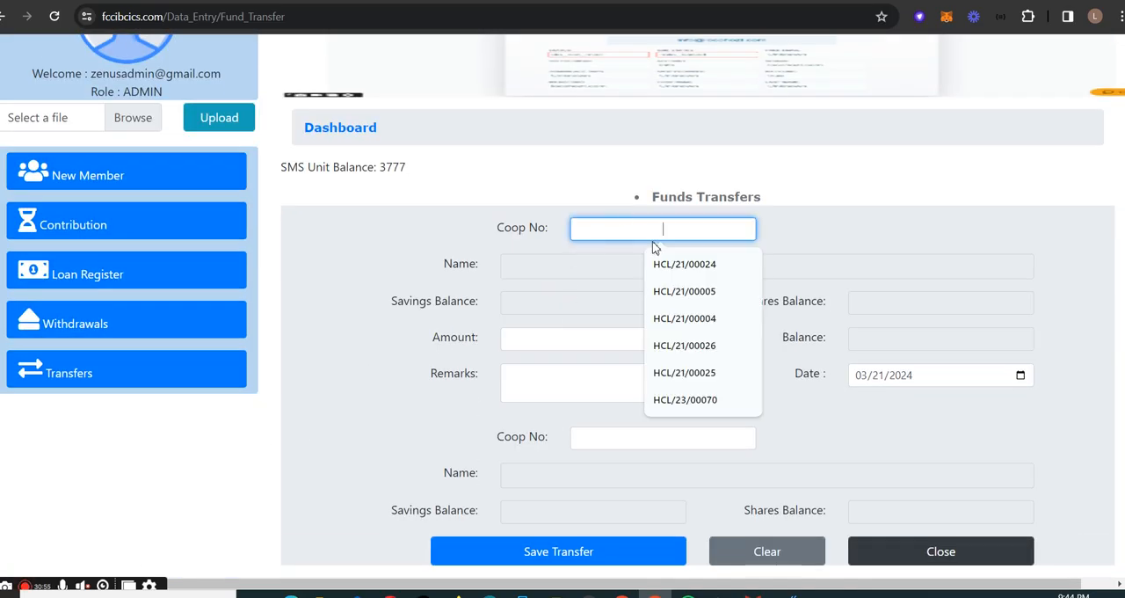
{"action": "left_click", "coordinate": [710, 275]}
{"action": "left_click", "coordinate": [598, 442]}
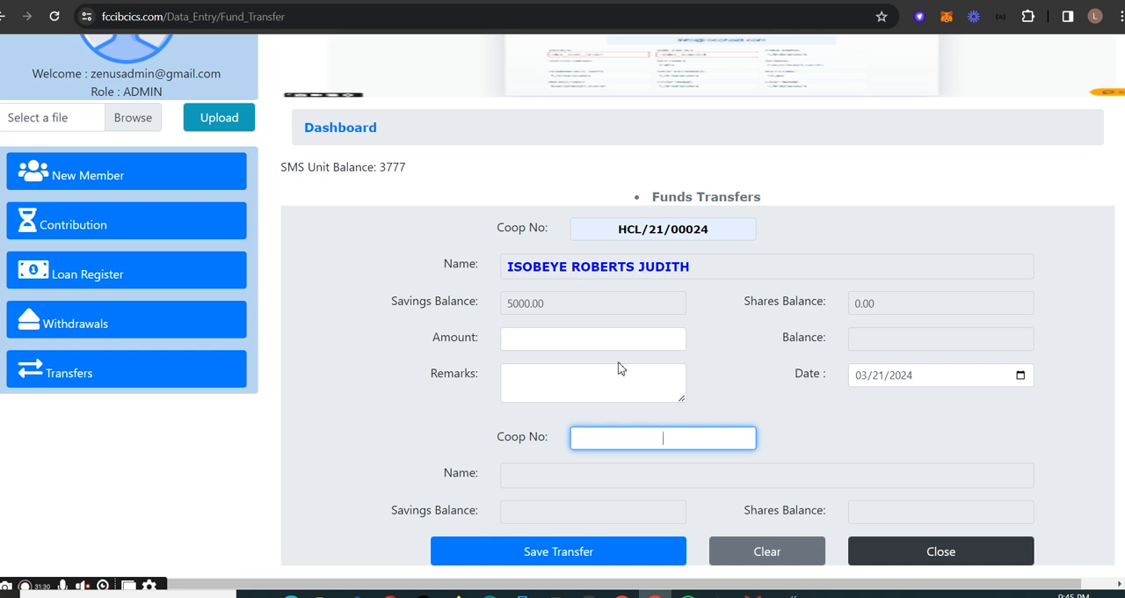
- View the Shares Transfers form and return to the main dashboard
{"action": "left_click", "coordinate": [138, 370]}
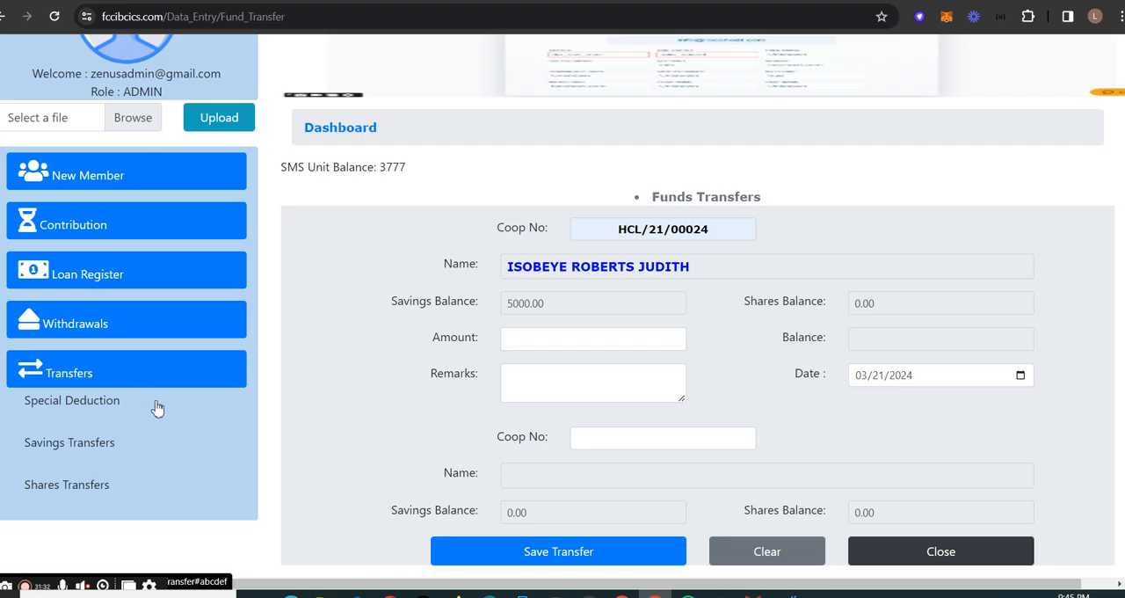
{"action": "left_click", "coordinate": [109, 489]}
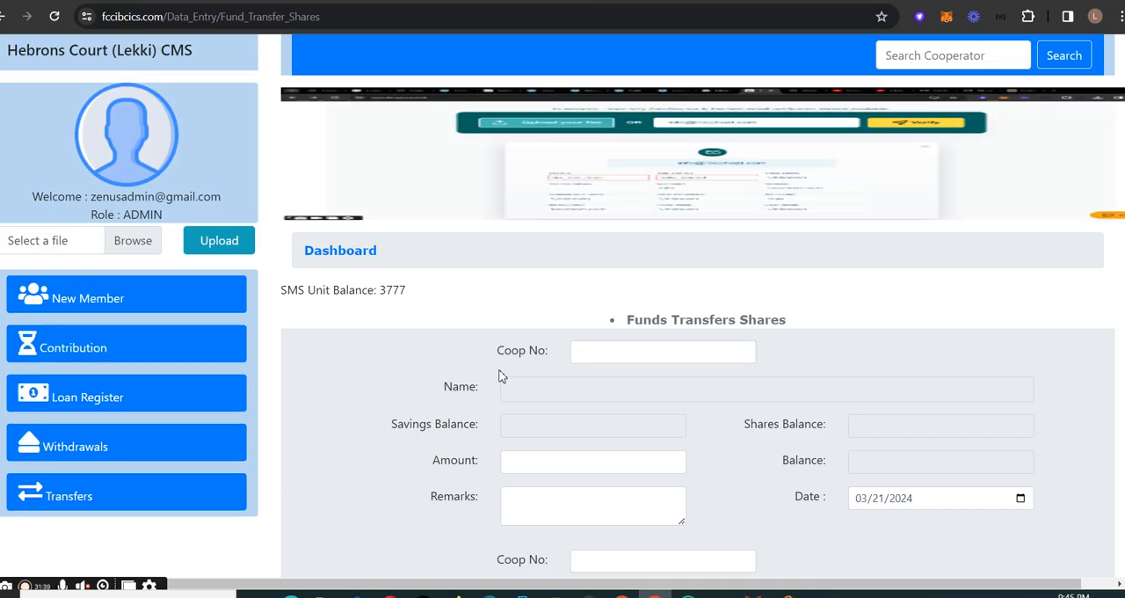
{"action": "left_click", "coordinate": [351, 258]}
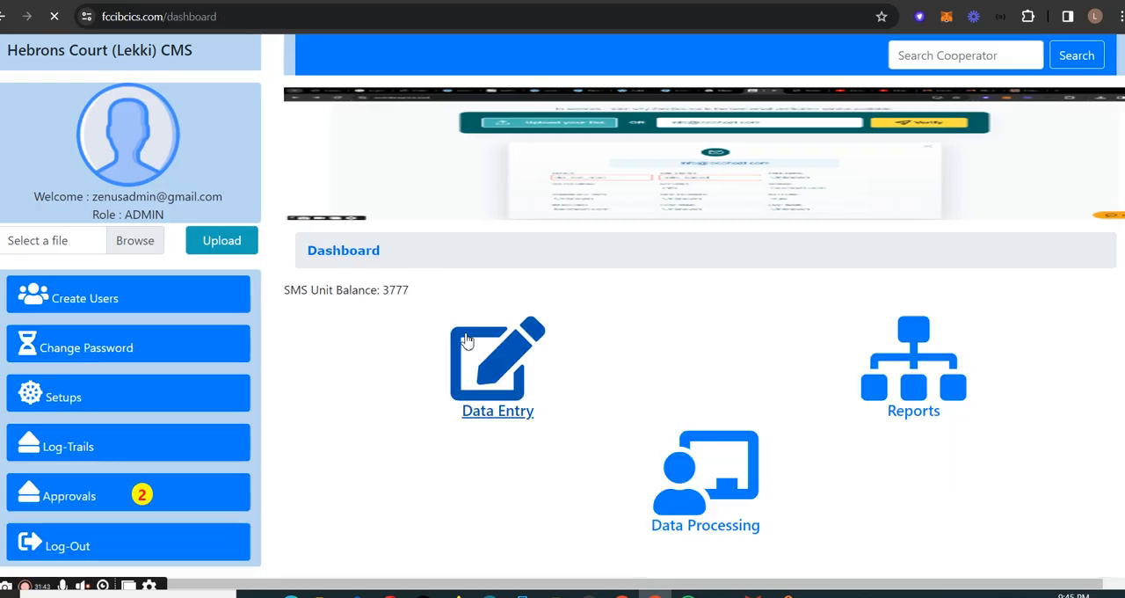
- Go to the Data Processing section and view the Journal Entry form and the Pending Journal approval page
{"action": "left_click", "coordinate": [739, 492]}
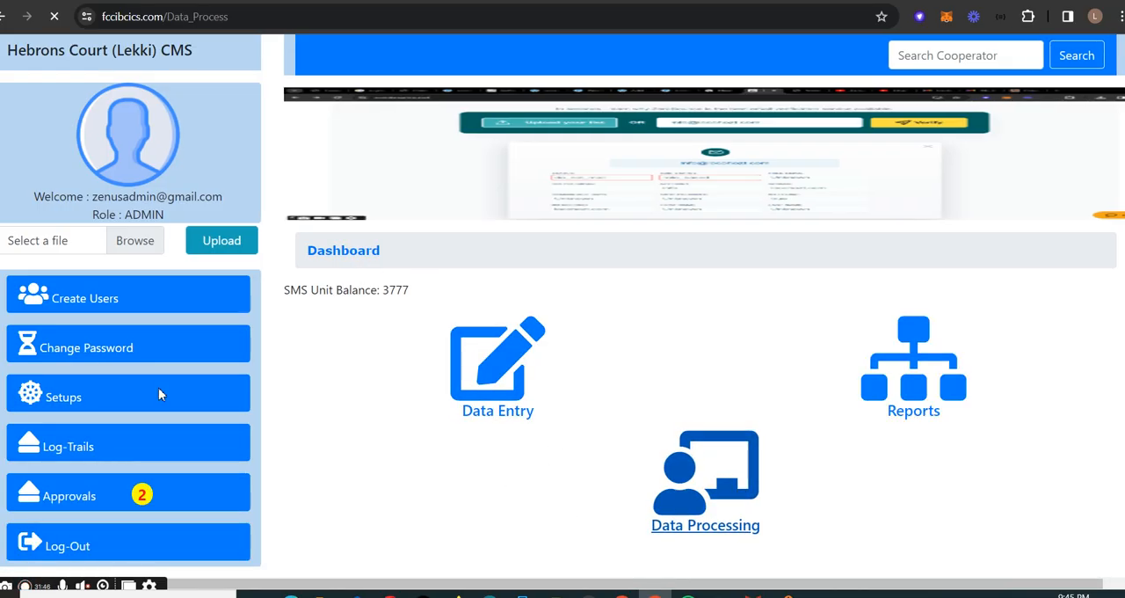
{"action": "left_click", "coordinate": [131, 307]}
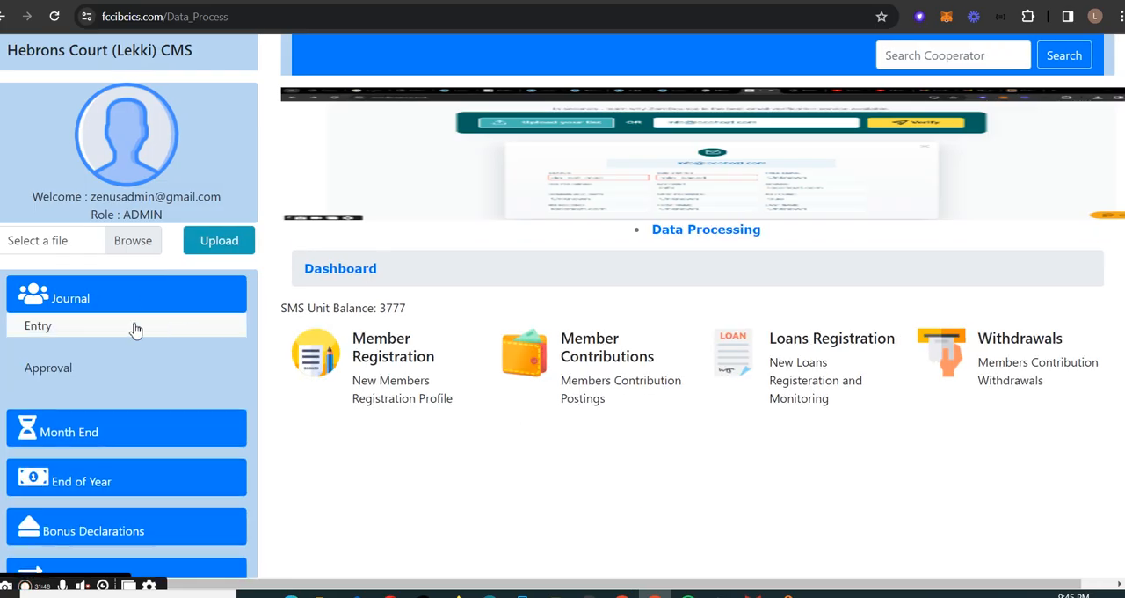
{"action": "left_click", "coordinate": [134, 325]}
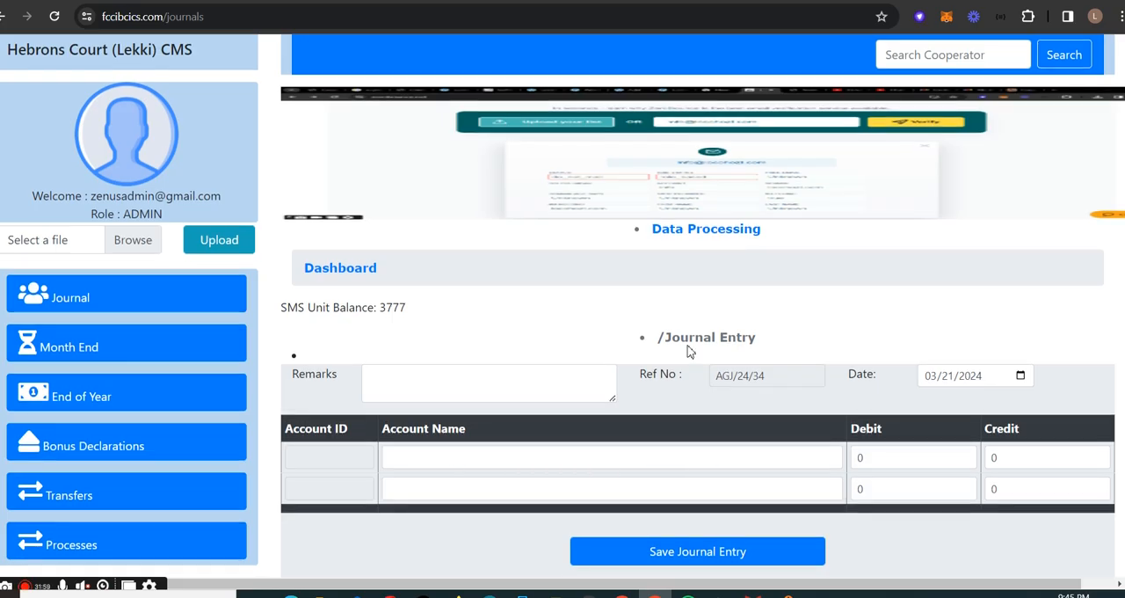
{"action": "left_click", "coordinate": [146, 309]}
{"action": "left_click", "coordinate": [123, 371]}
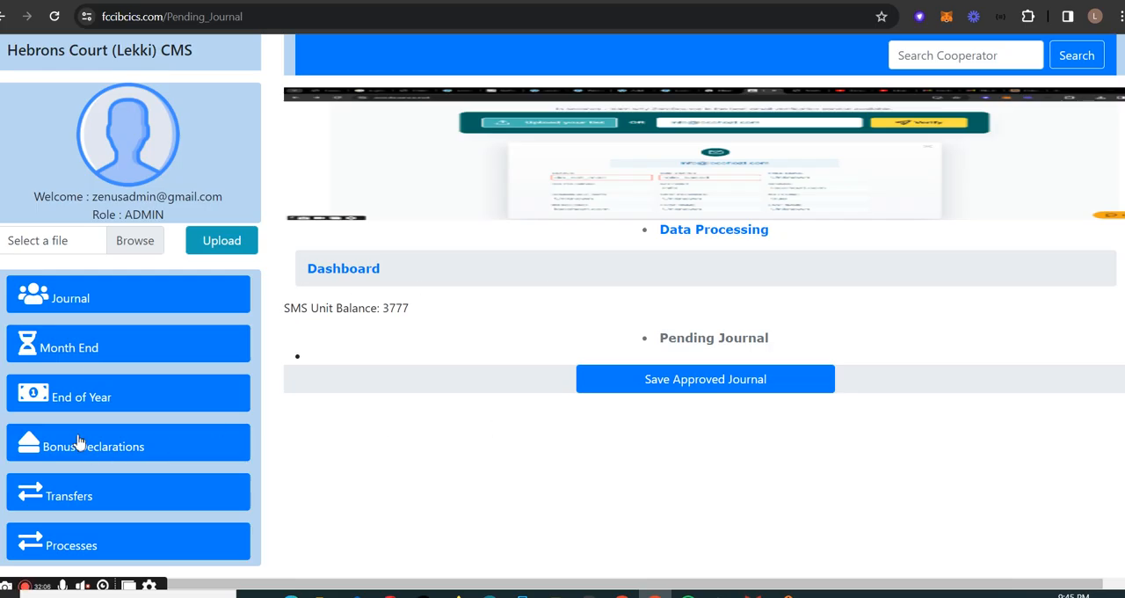
- Check the month-end Upload Schedule option and view the end-of-year Dividend Declaration page
{"action": "left_click", "coordinate": [159, 344]}
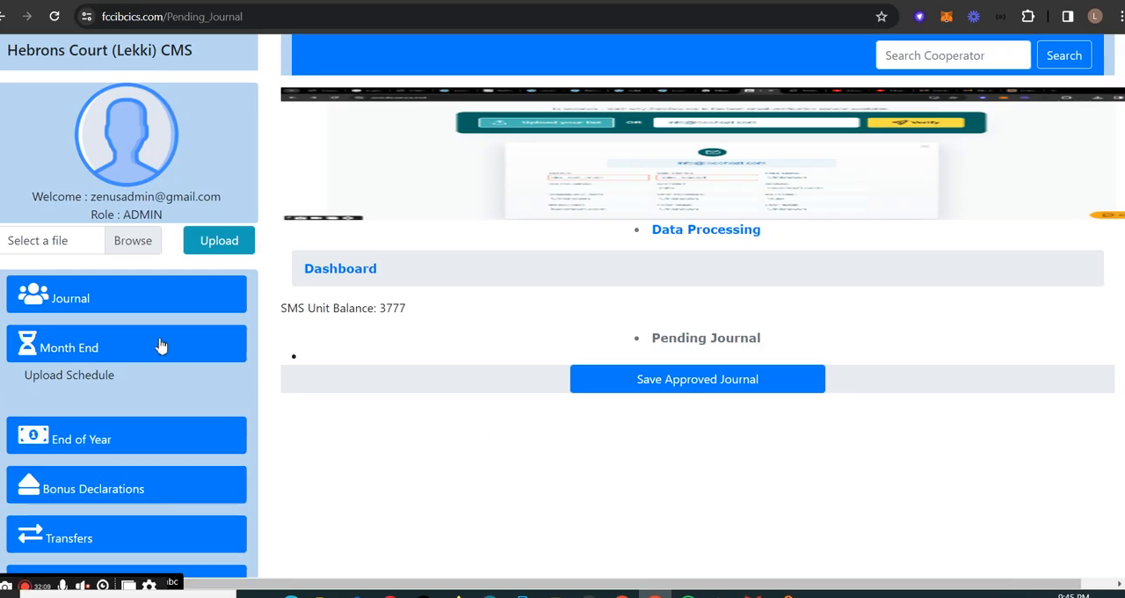
{"action": "left_click", "coordinate": [142, 384]}
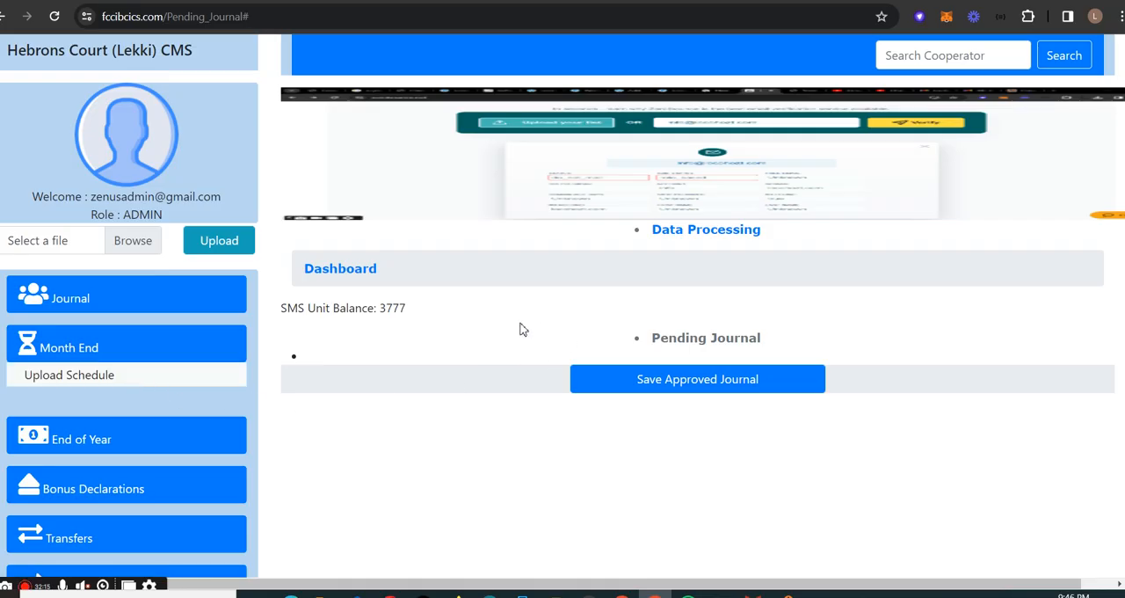
{"action": "left_click", "coordinate": [112, 440]}
{"action": "left_click", "coordinate": [132, 408]}
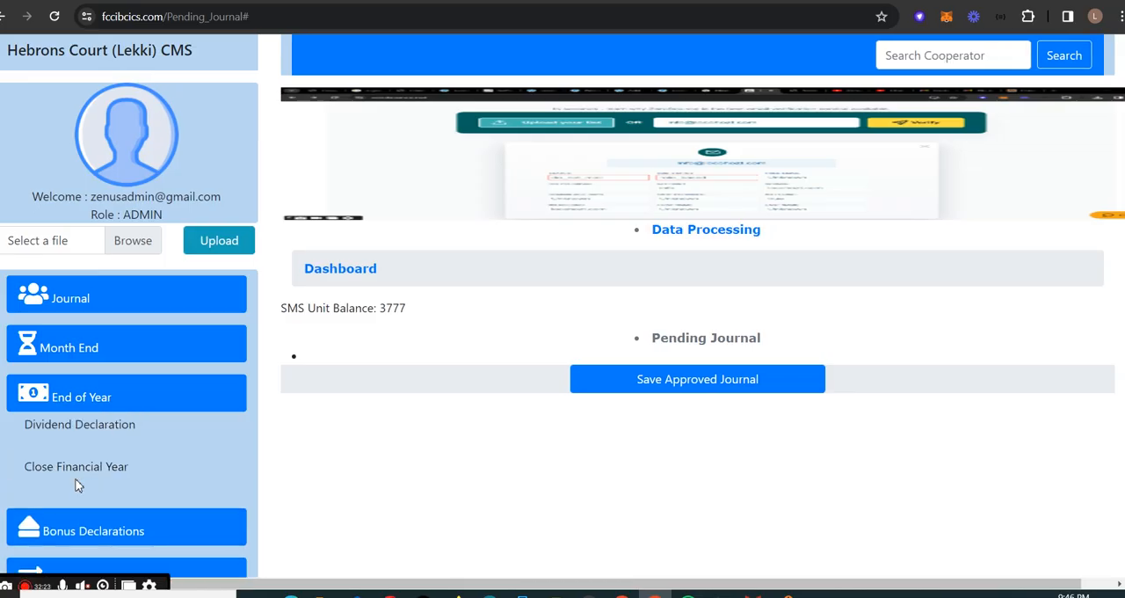
{"action": "left_click", "coordinate": [120, 429]}
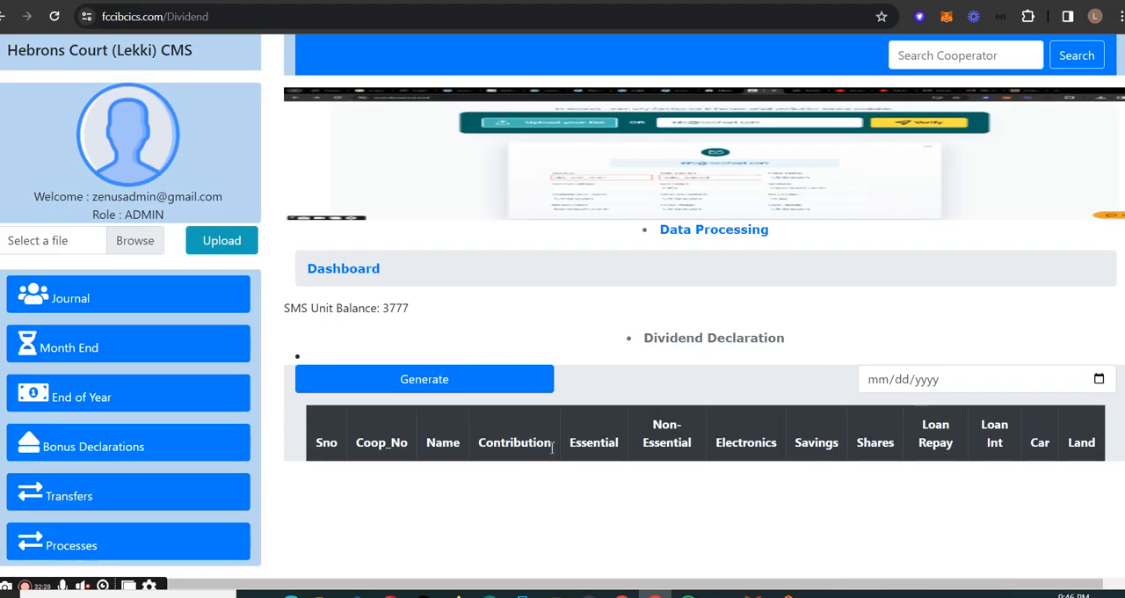
- Review the end-of-year and bonus declaration options and view the Registration Fee bonus page
{"action": "left_click", "coordinate": [126, 445]}
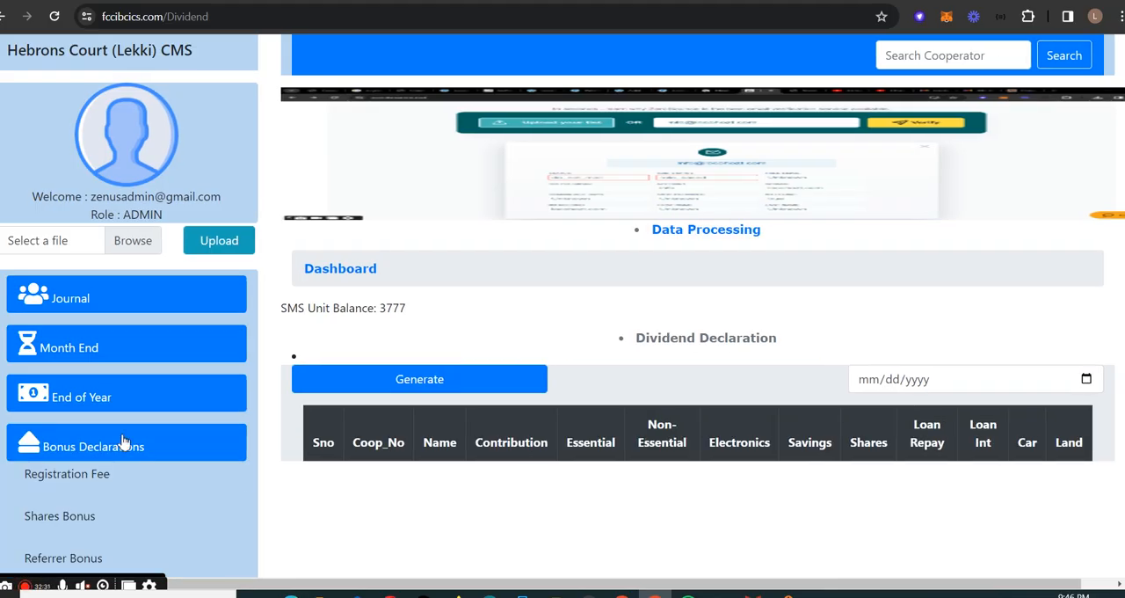
{"action": "left_click", "coordinate": [140, 402]}
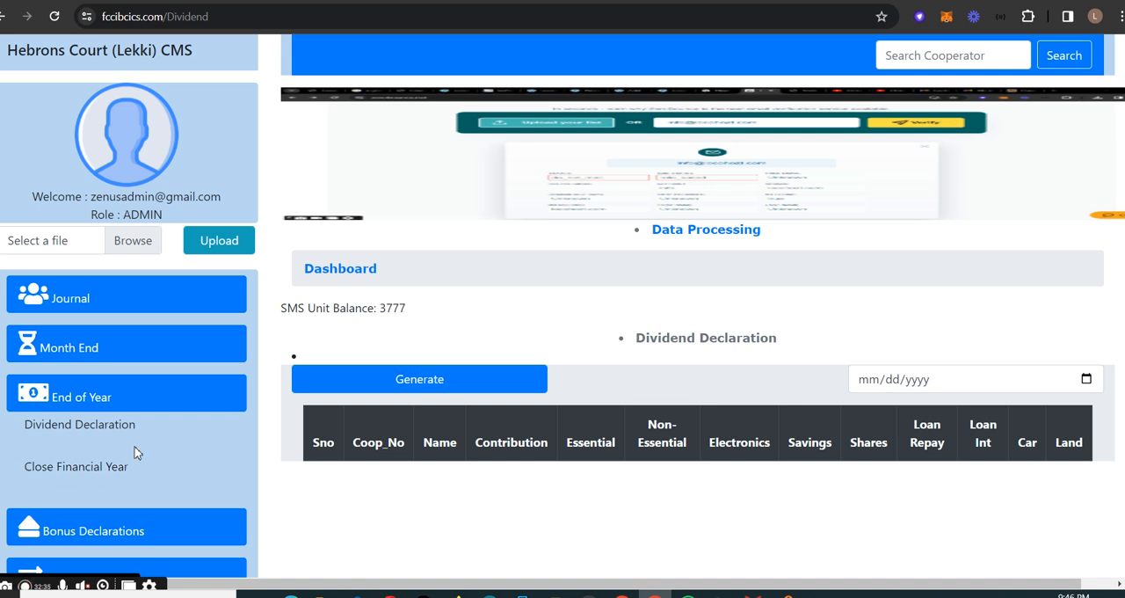
{"action": "scroll", "coordinate": [167, 450], "scroll_direction": "down", "scroll_amount": 1}
{"action": "left_click", "coordinate": [135, 454]}
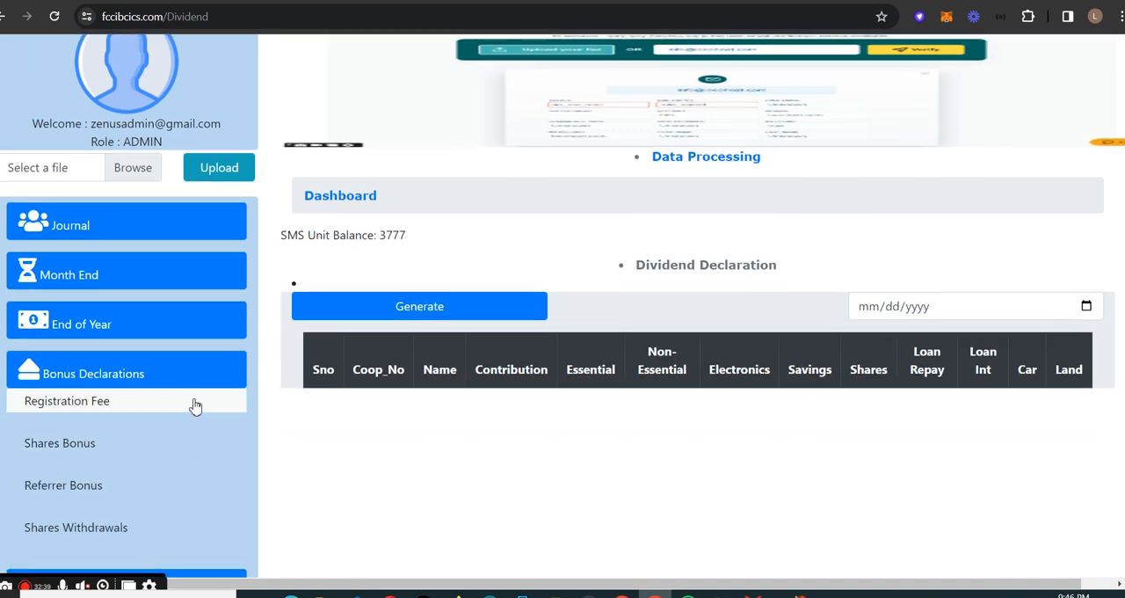
{"action": "left_click", "coordinate": [195, 403]}
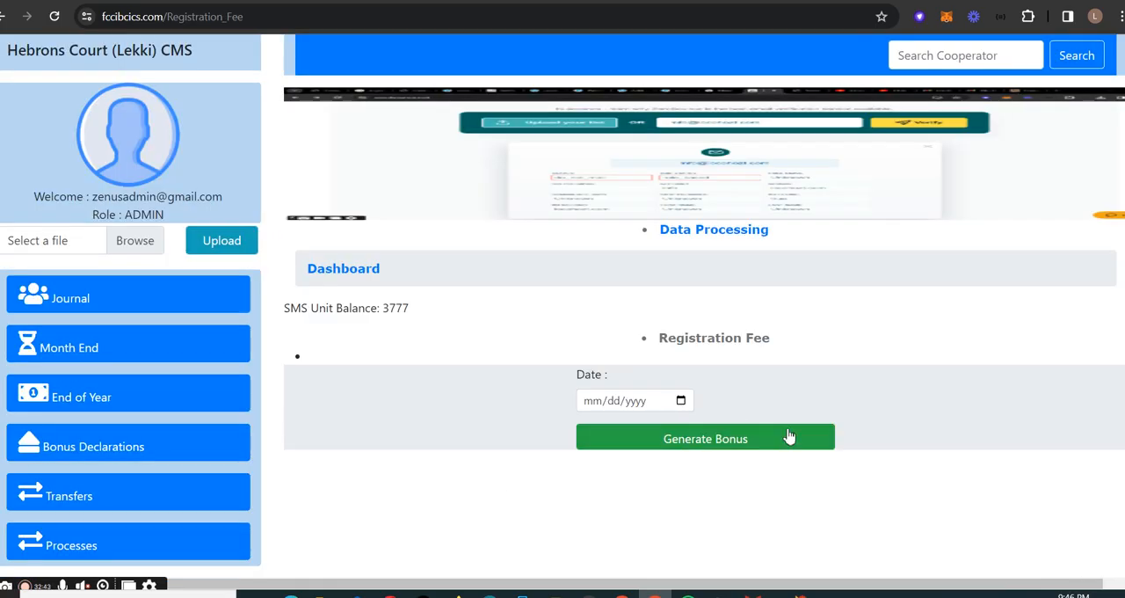
- Examine the remaining bonus declaration options and the transfer options in Data Processing
{"action": "left_click", "coordinate": [176, 453]}
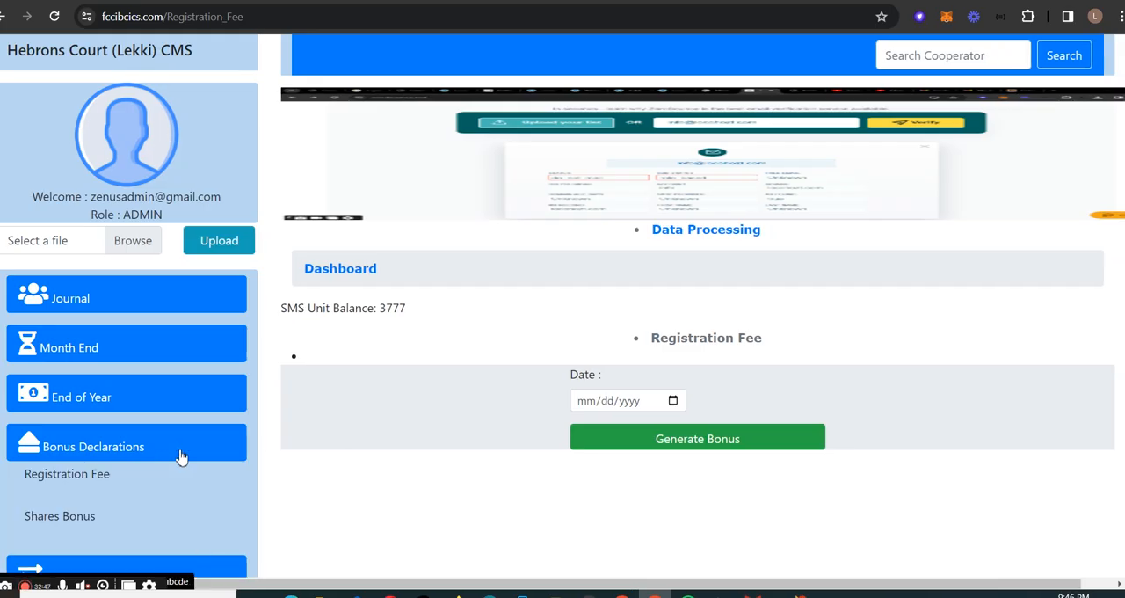
{"action": "scroll", "coordinate": [120, 493], "scroll_direction": "down", "scroll_amount": 2}
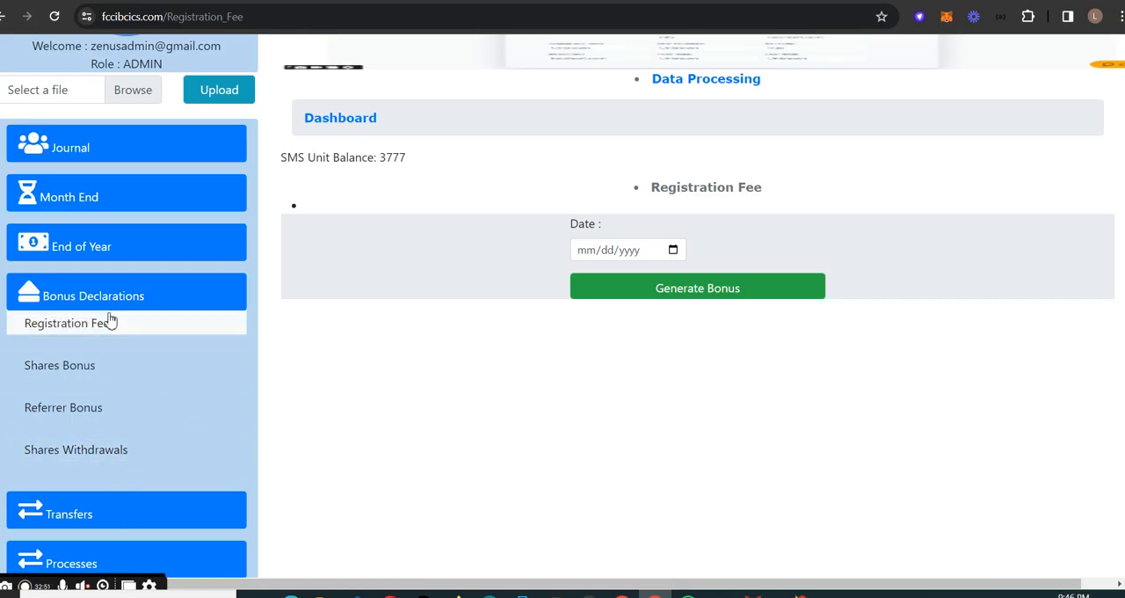
{"action": "left_click", "coordinate": [128, 509]}
{"action": "left_click", "coordinate": [132, 505]}
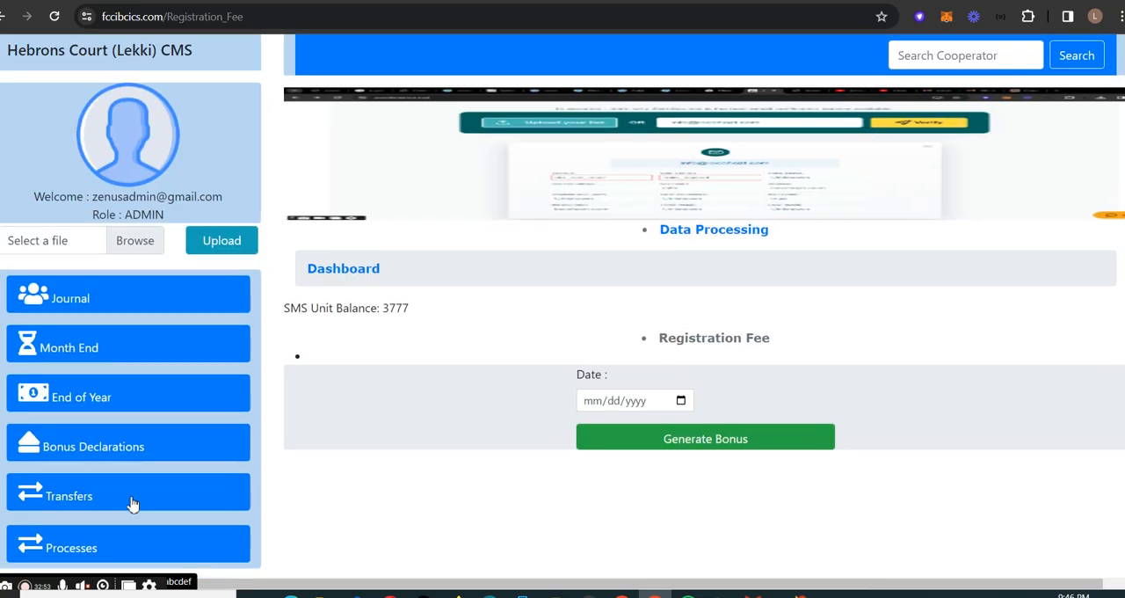
{"action": "scroll", "coordinate": [88, 543], "scroll_direction": "down", "scroll_amount": 1}
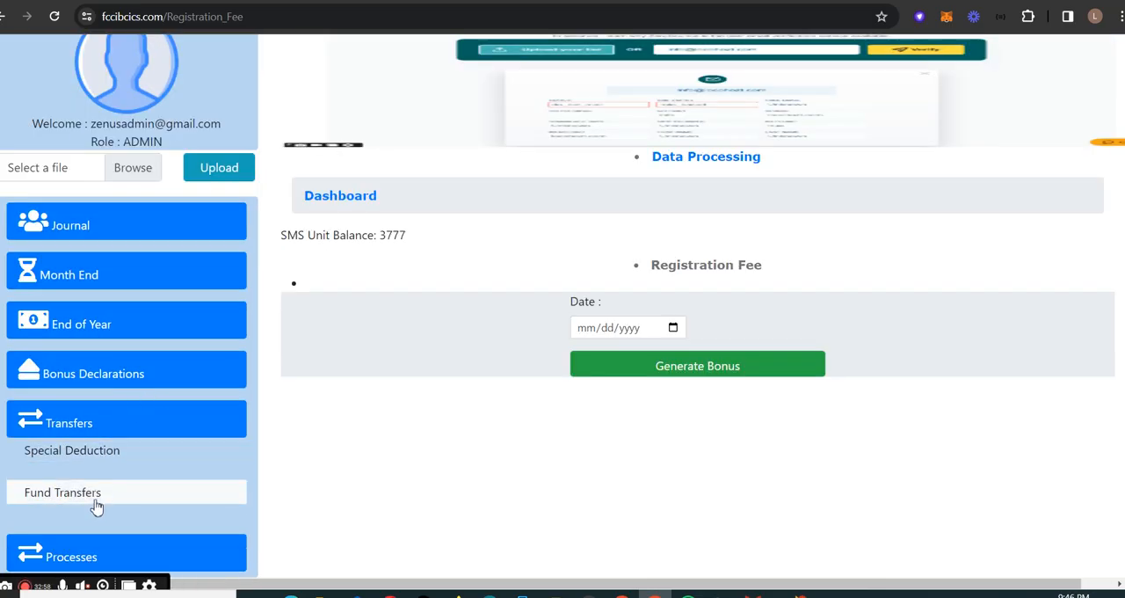
- Open the Remove Member form from the Processes options and view its fields
{"action": "left_click", "coordinate": [113, 555]}
{"action": "scroll", "coordinate": [156, 534], "scroll_direction": "down", "scroll_amount": 1}
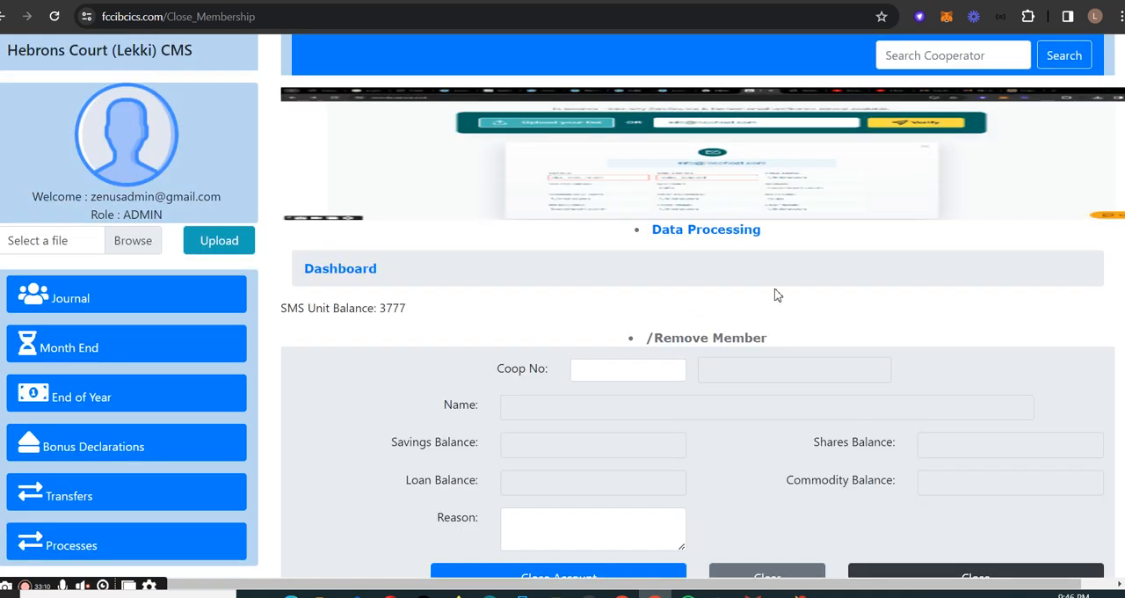
{"action": "scroll", "coordinate": [396, 328], "scroll_direction": "down", "scroll_amount": 1}
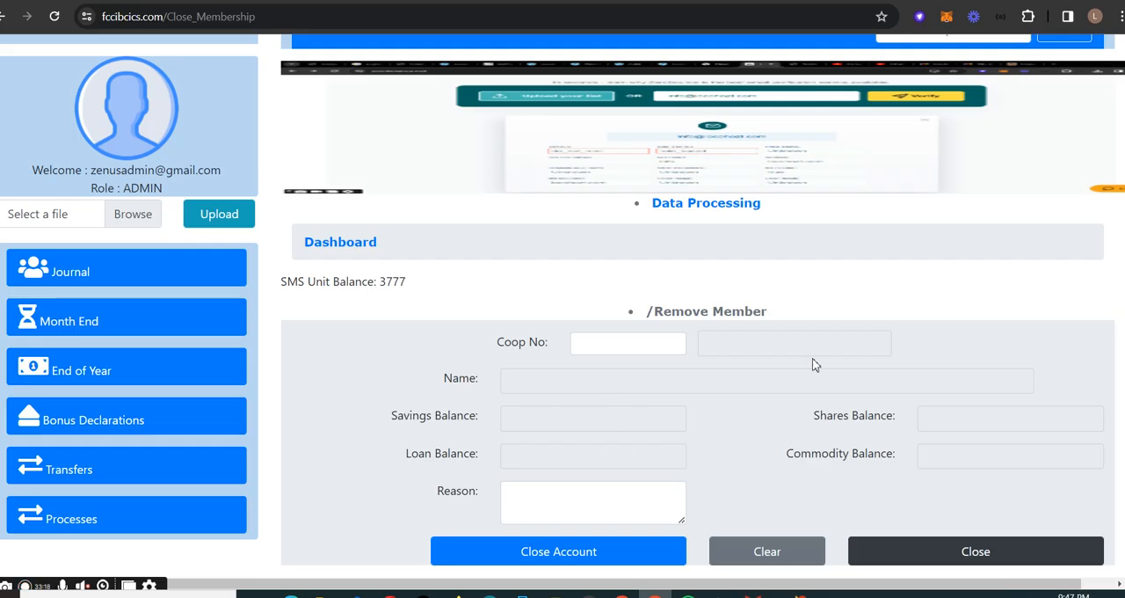
- Check the Processes options in Data Processing and go through the dashboard to the Reports section
{"action": "left_click", "coordinate": [136, 526]}
{"action": "scroll", "coordinate": [97, 545], "scroll_direction": "down", "scroll_amount": 1}
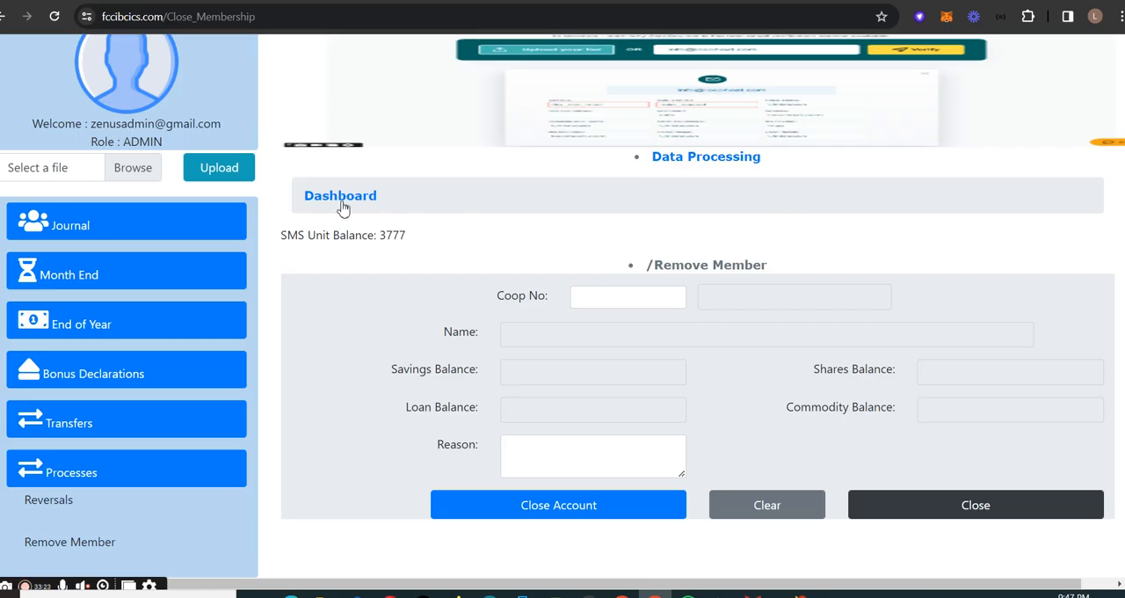
{"action": "scroll", "coordinate": [255, 228], "scroll_direction": "up", "scroll_amount": 1}
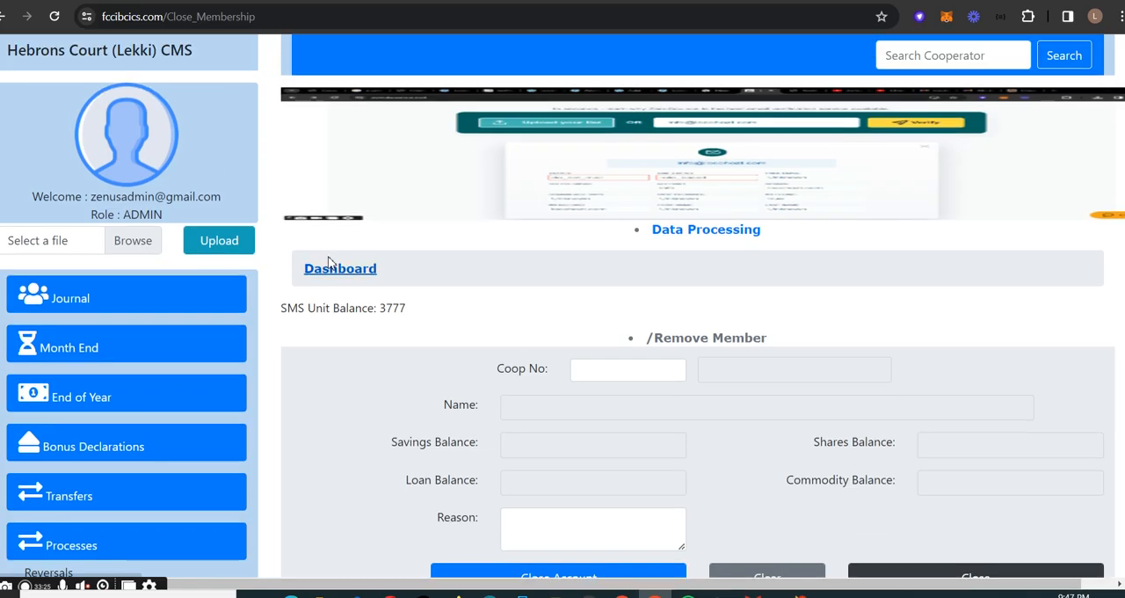
{"action": "left_click", "coordinate": [347, 275]}
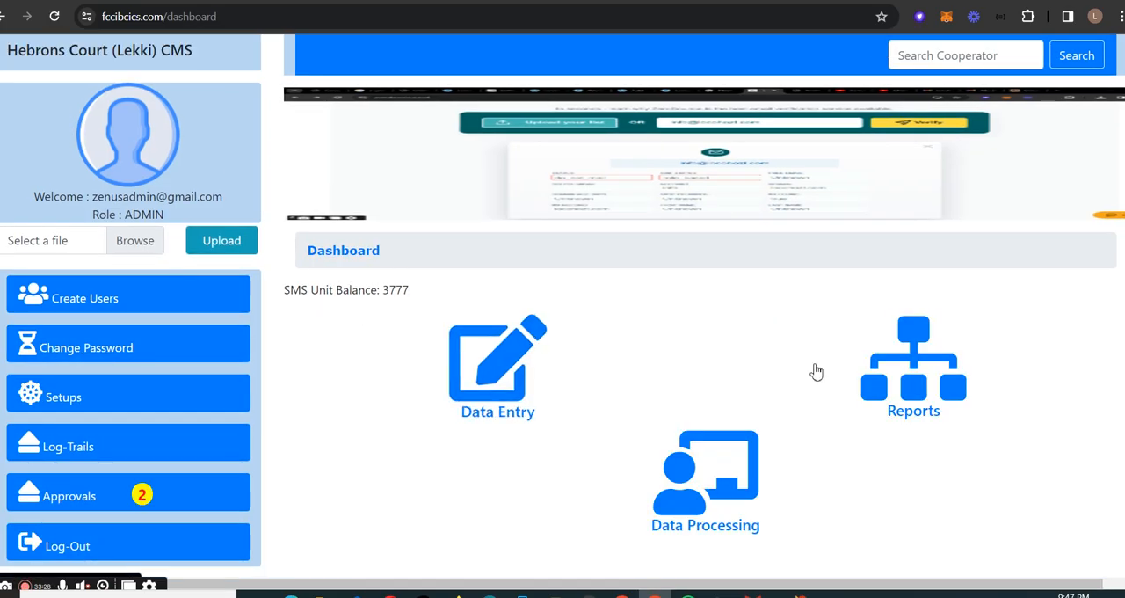
{"action": "left_click", "coordinate": [930, 387]}
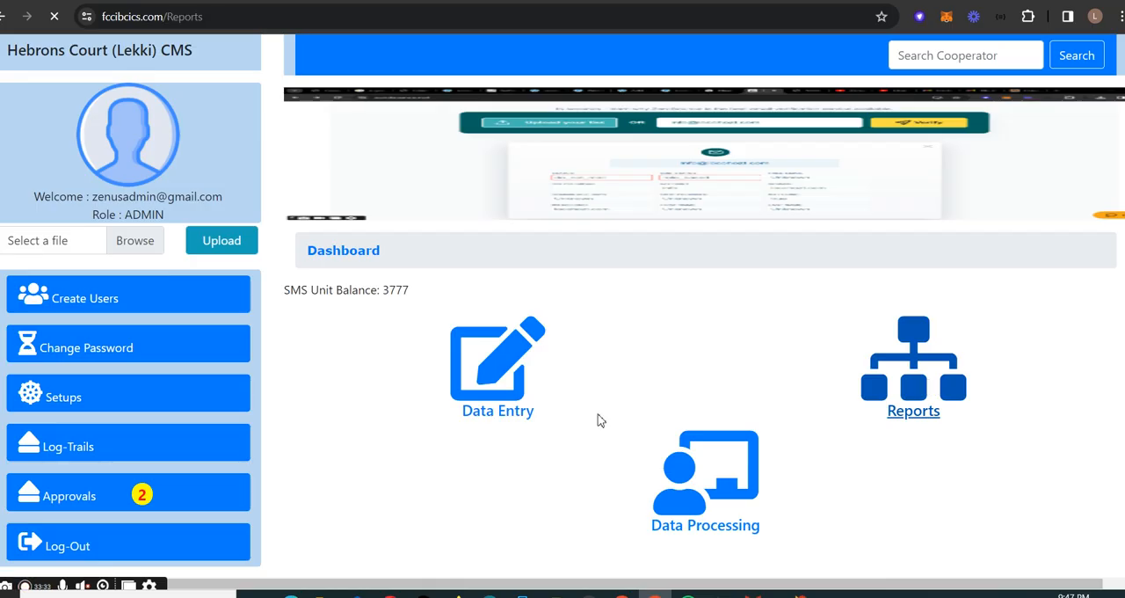
- Open the All Members List (Active) report and look through its entries
{"action": "left_click", "coordinate": [158, 303]}
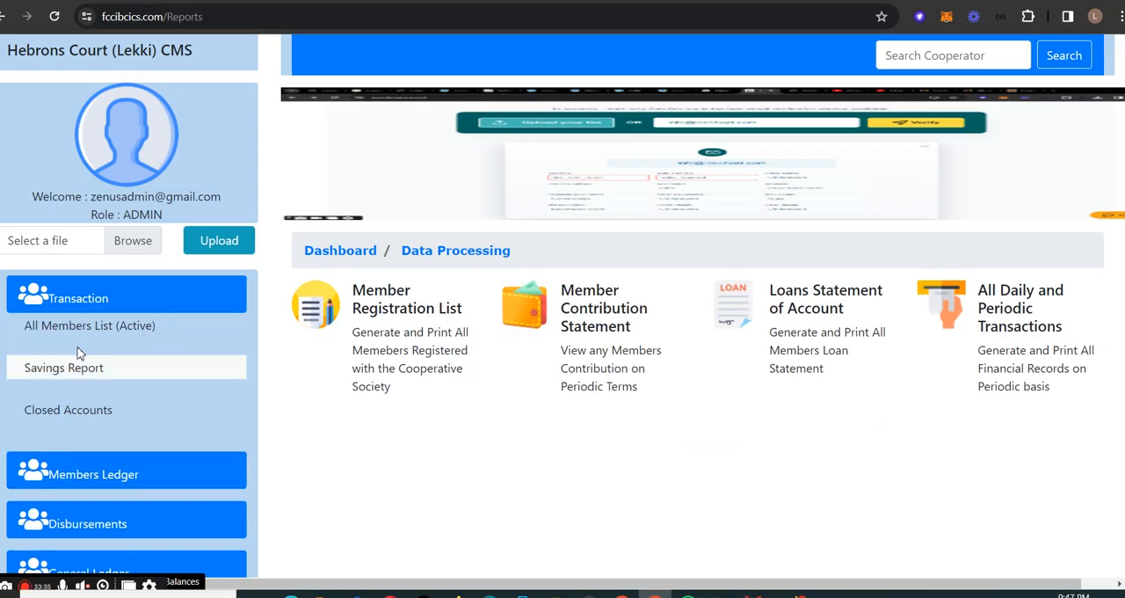
{"action": "left_click", "coordinate": [122, 331]}
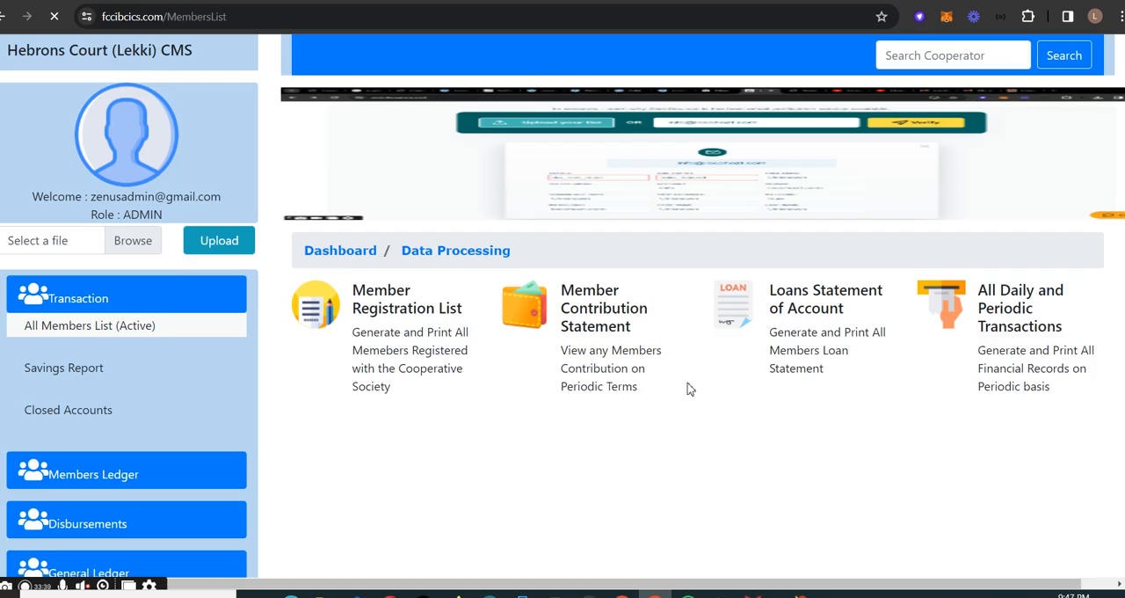
{"action": "scroll", "coordinate": [644, 366], "scroll_direction": "down", "scroll_amount": 3}
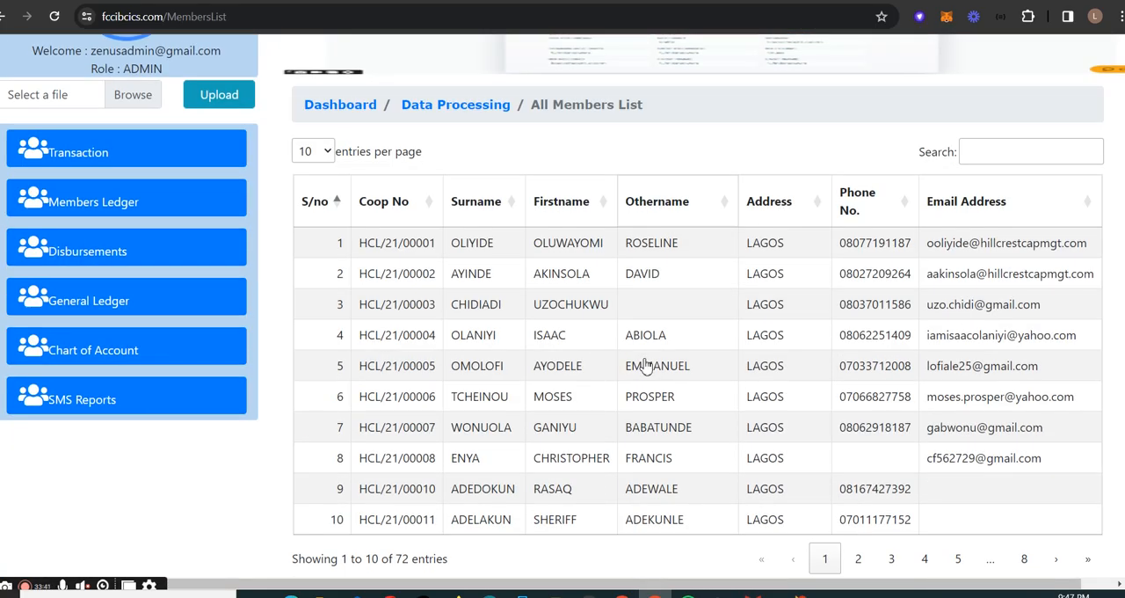
{"action": "scroll", "coordinate": [651, 359], "scroll_direction": "up", "scroll_amount": 3}
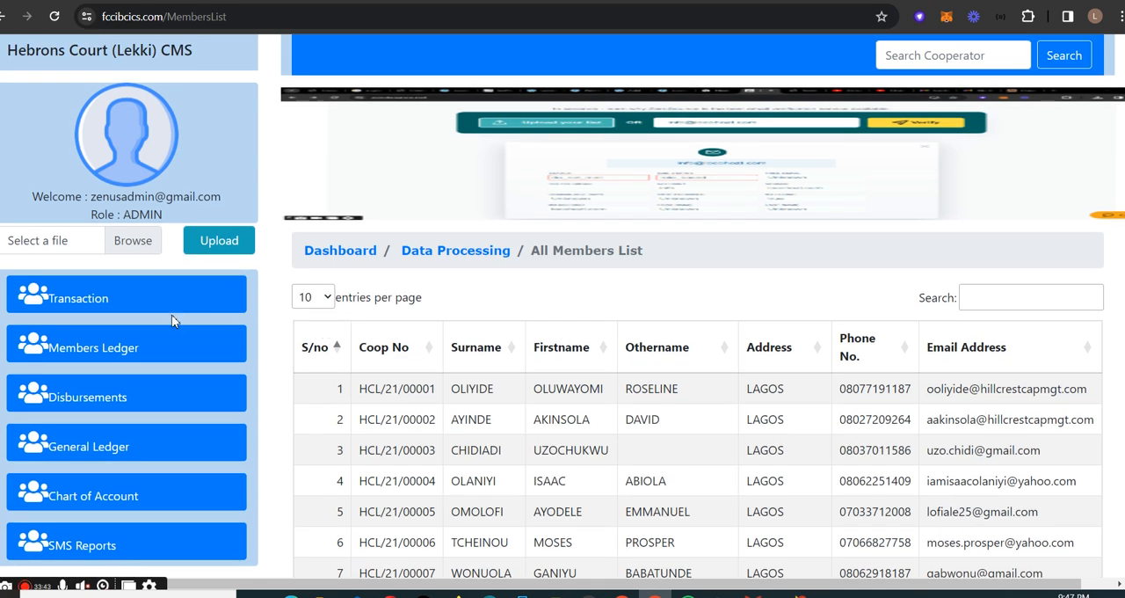
- Open the Savings Report and display all members' balances as at 03/21/2024
{"action": "left_click", "coordinate": [138, 306]}
{"action": "left_click", "coordinate": [132, 369]}
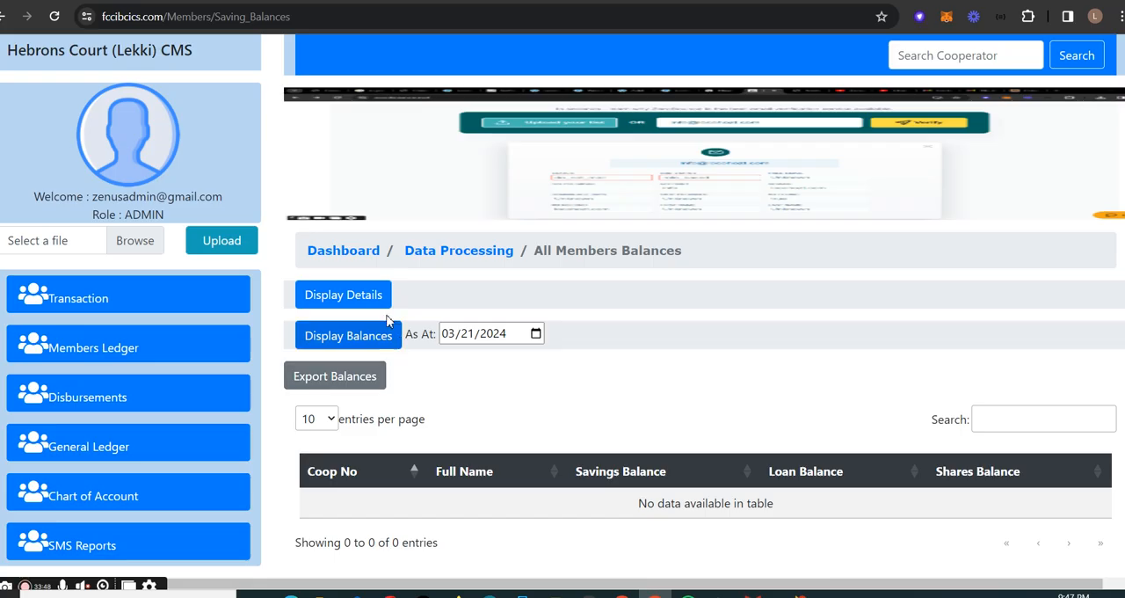
{"action": "left_click", "coordinate": [349, 337]}
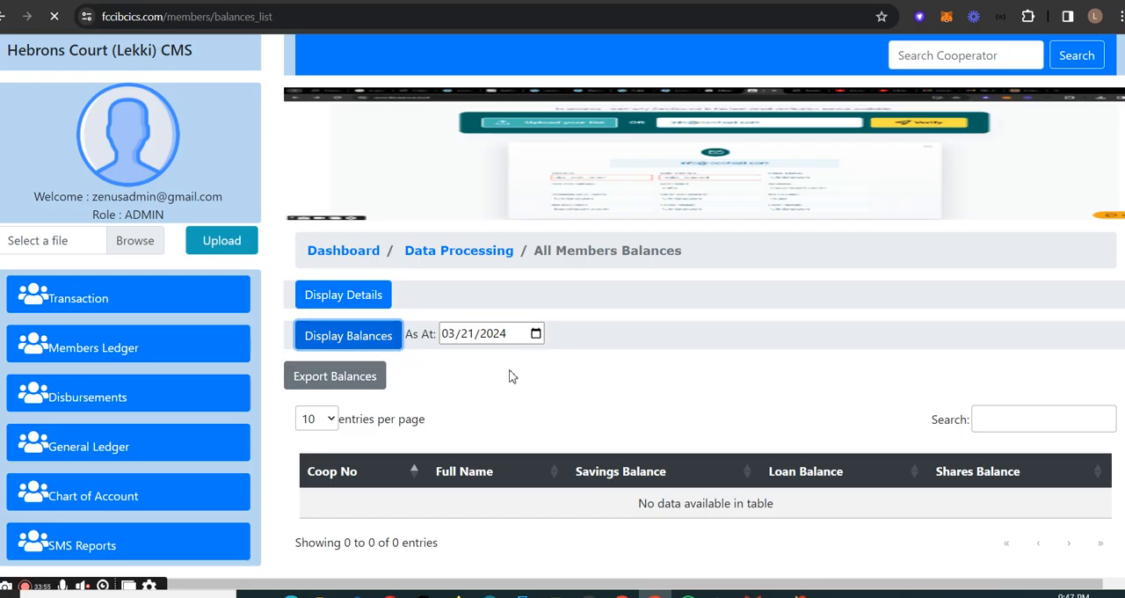
{"action": "scroll", "coordinate": [791, 332], "scroll_direction": "down", "scroll_amount": 3}
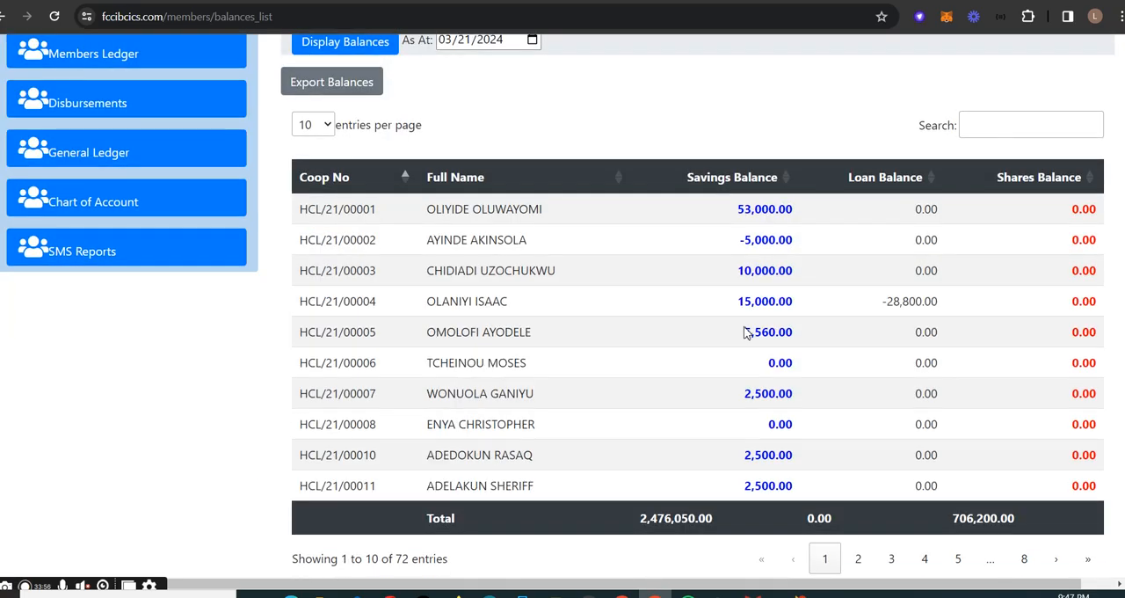
- Browse pages 2 to 4 of the members' balances and sort the list by Shares Balance
{"action": "left_click", "coordinate": [857, 559]}
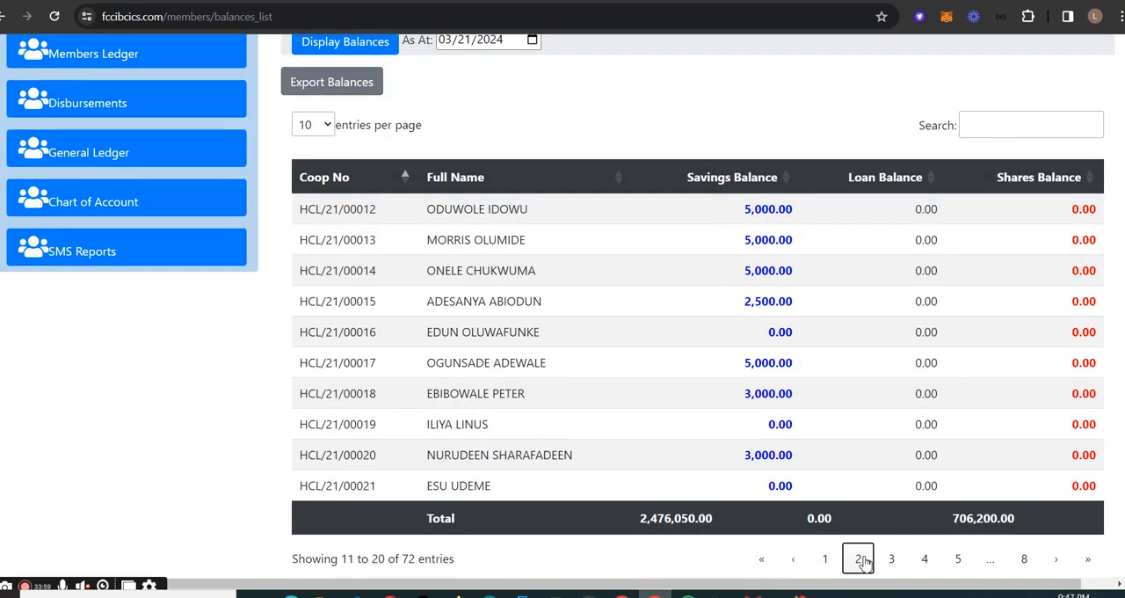
{"action": "left_click", "coordinate": [890, 559]}
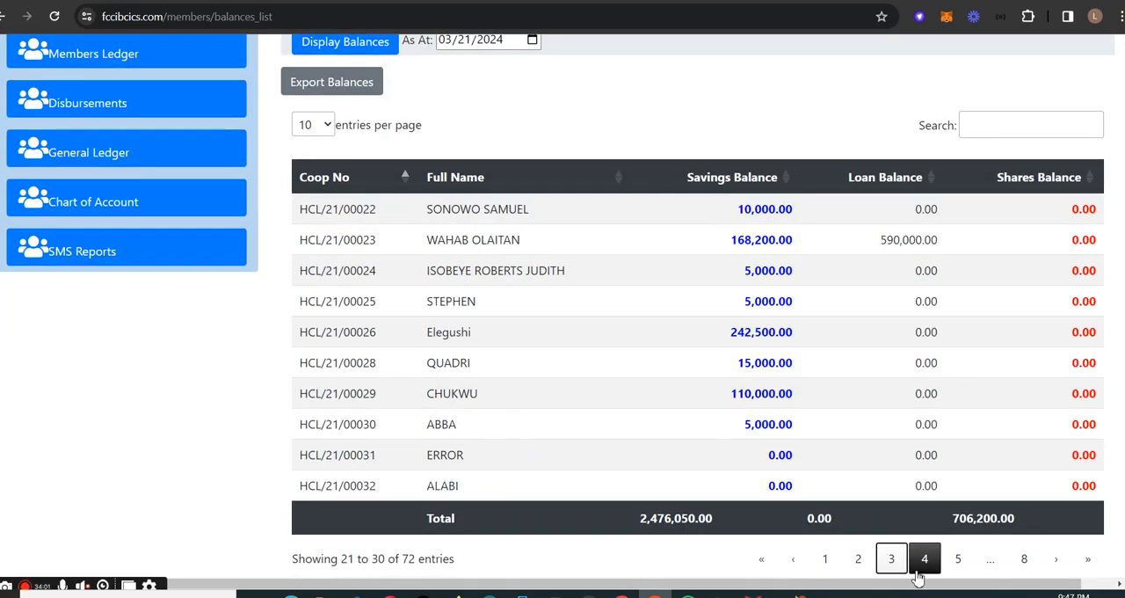
{"action": "left_click", "coordinate": [921, 567]}
{"action": "left_click_drag", "start_coordinate": [779, 208], "coordinate": [778, 418]}
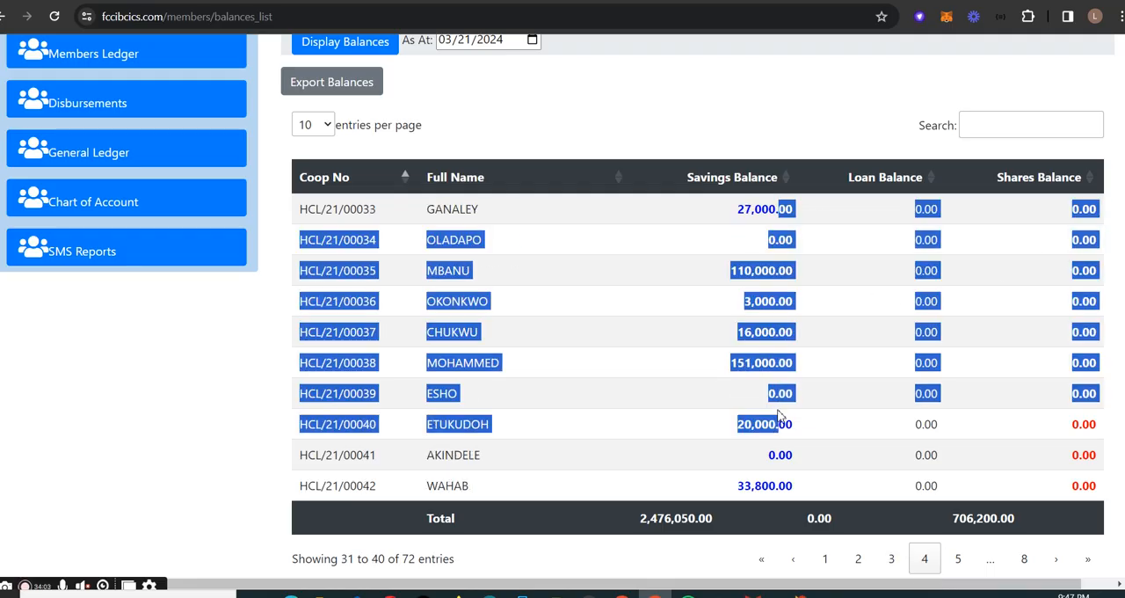
{"action": "left_click", "coordinate": [1085, 187]}
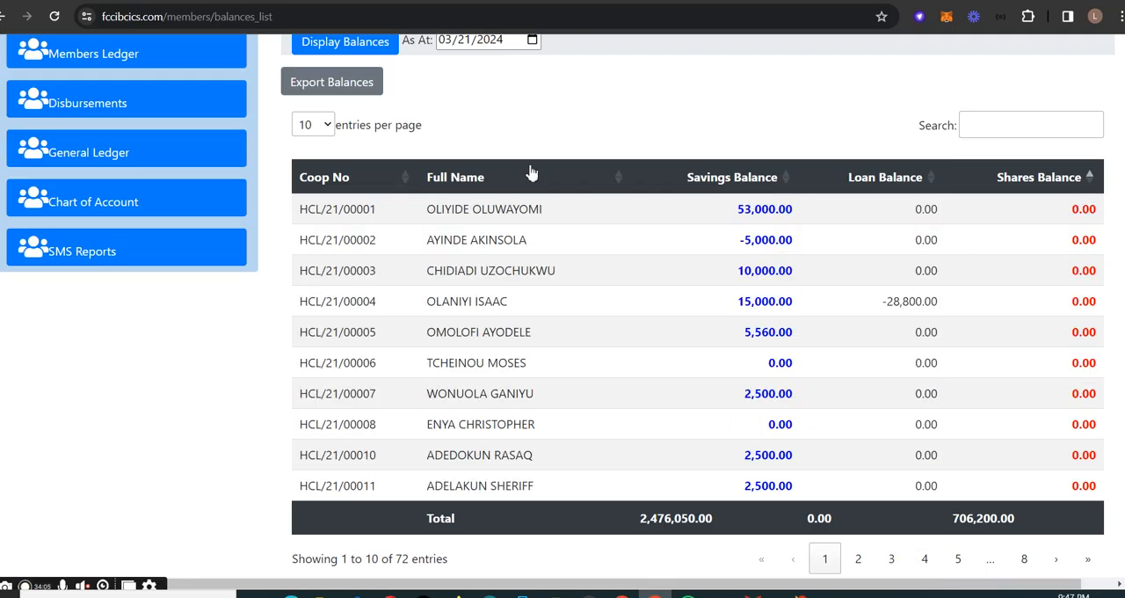
{"action": "scroll", "coordinate": [542, 326], "scroll_direction": "up", "scroll_amount": 3}
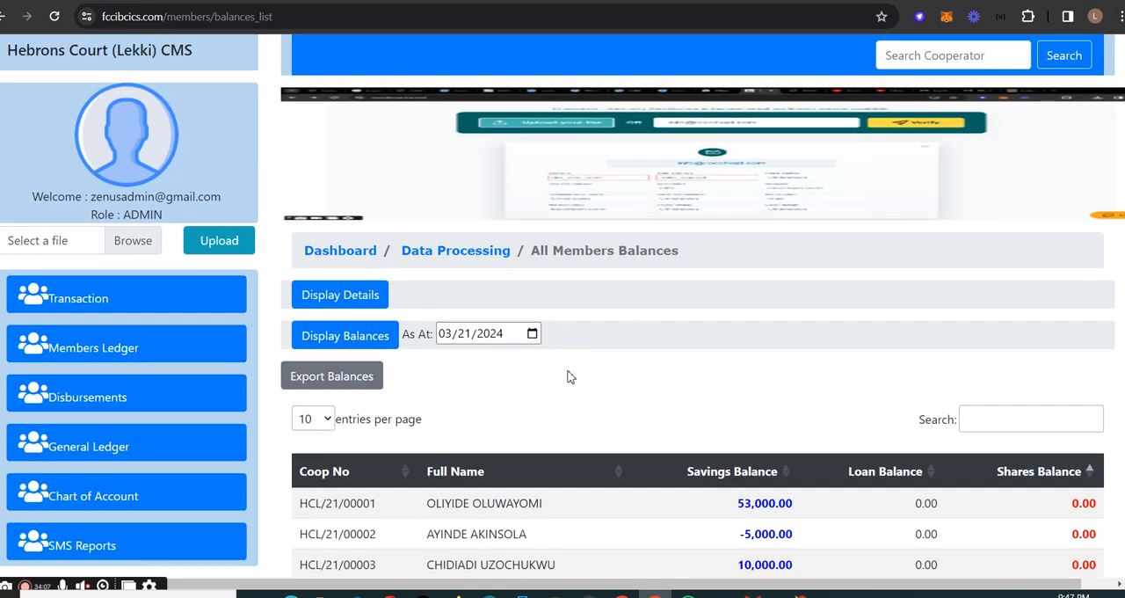
- Try to export the members' balances and go back to the All Members Balances page
{"action": "left_click", "coordinate": [349, 384]}
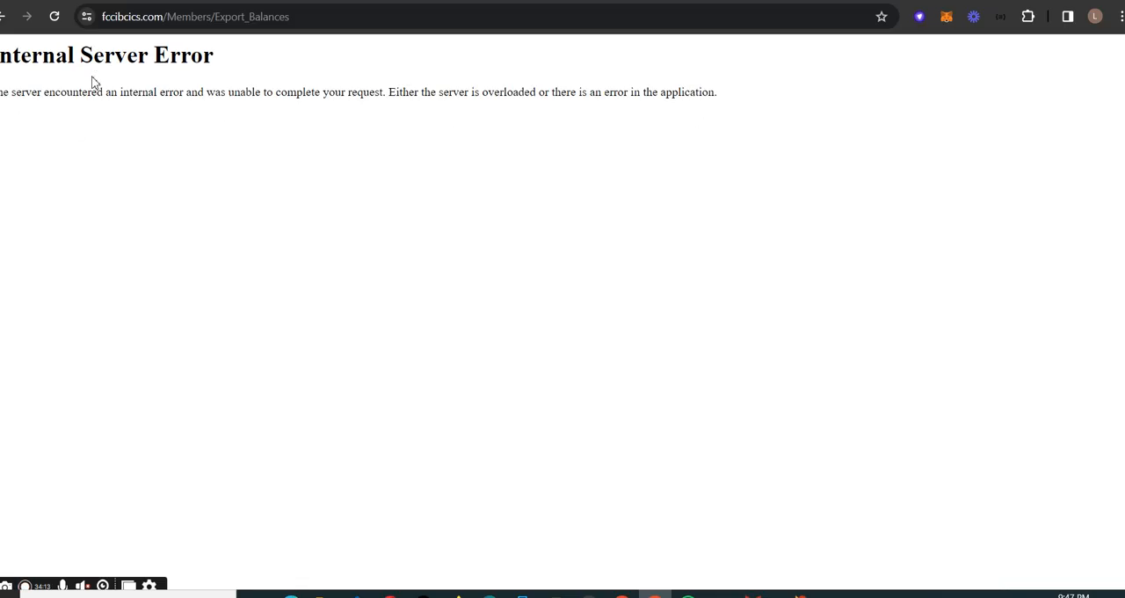
{"action": "left_click", "coordinate": [3, 18]}
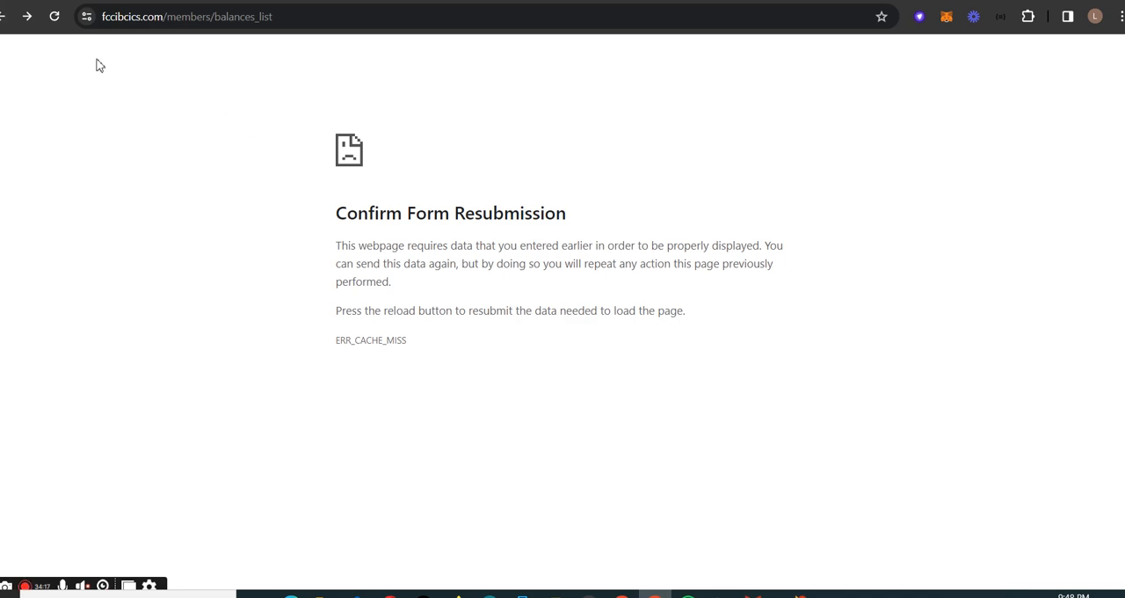
{"action": "left_click", "coordinate": [5, 20]}
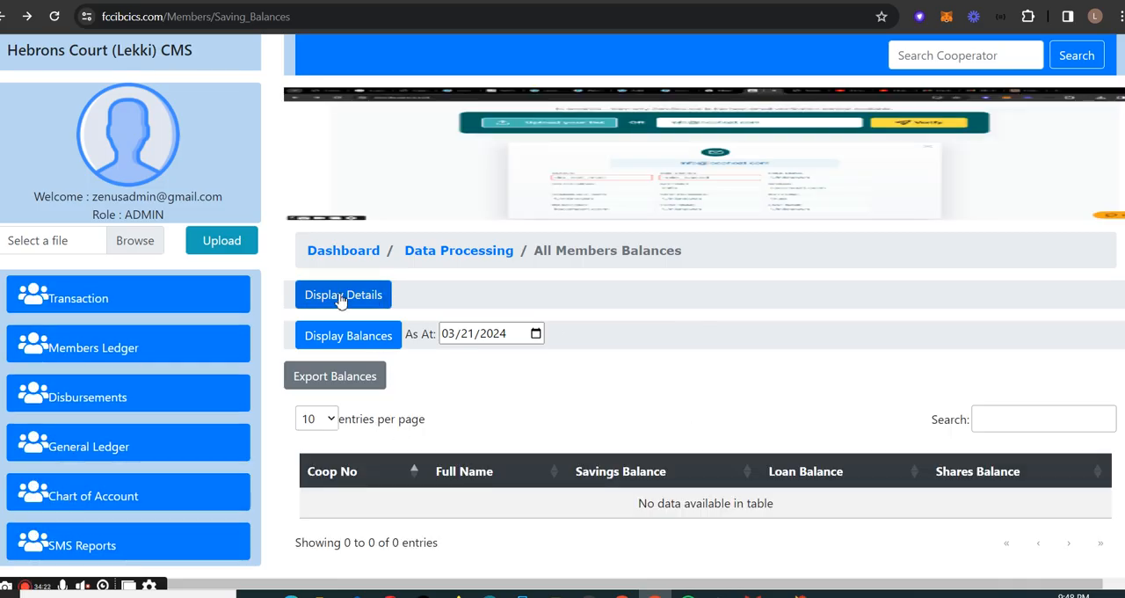
- View the Closed Accounts list and the Loans Awarded disbursement report with its transaction period filters
{"action": "left_click", "coordinate": [131, 305]}
{"action": "left_click", "coordinate": [139, 420]}
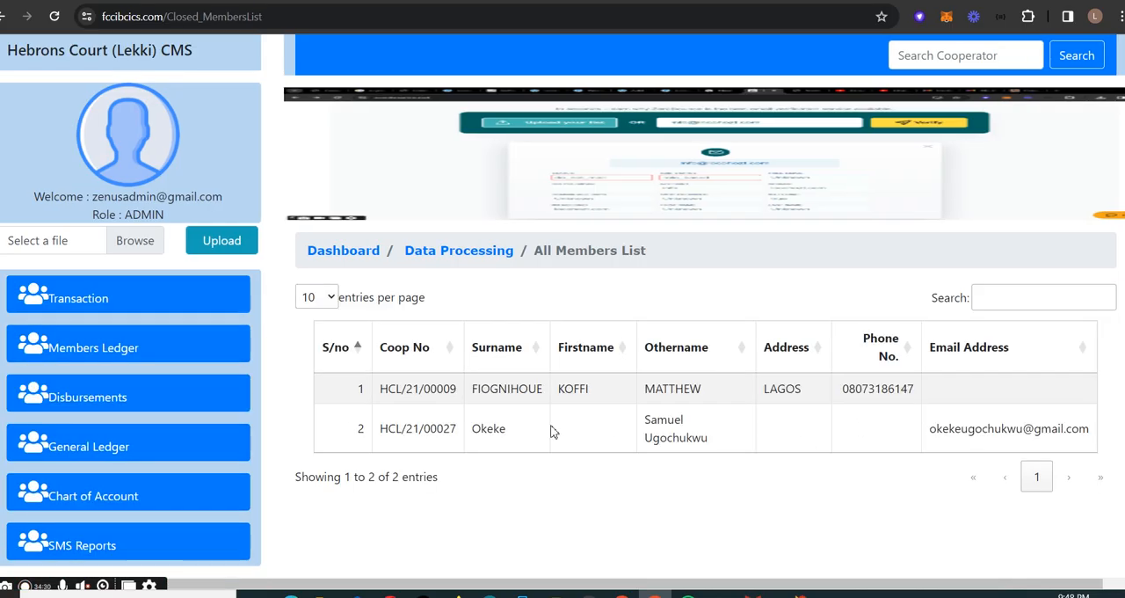
{"action": "left_click", "coordinate": [153, 398]}
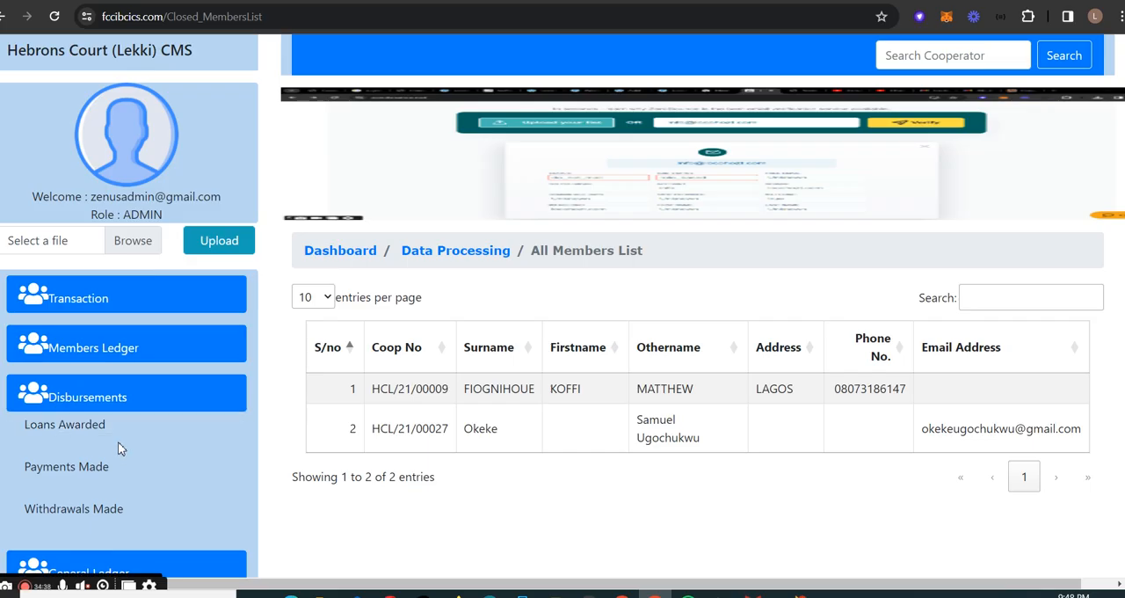
{"action": "left_click", "coordinate": [131, 430]}
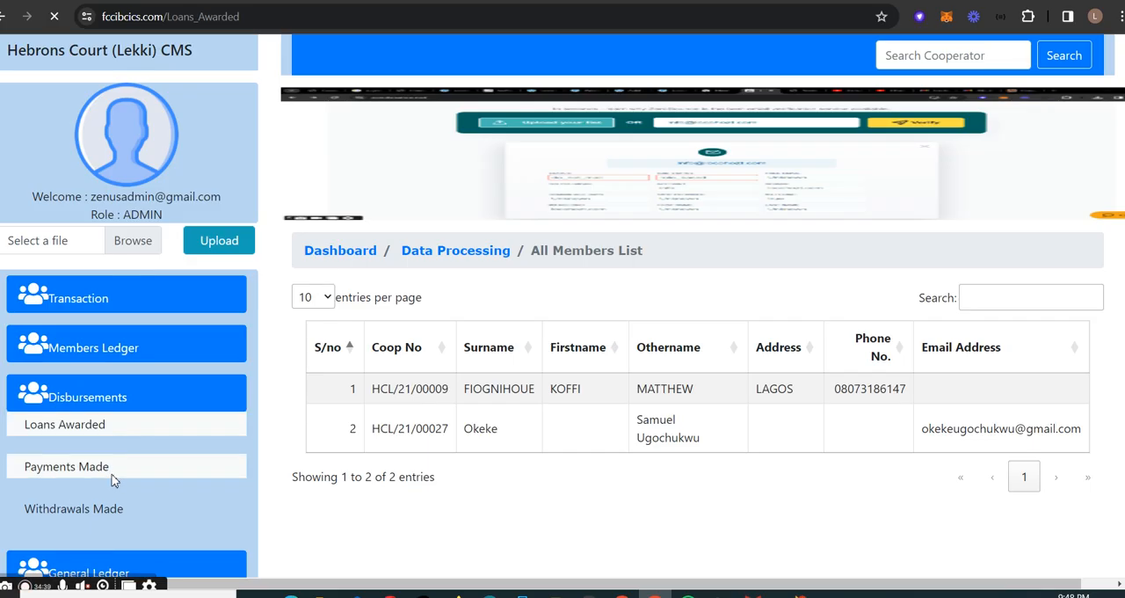
{"action": "left_click", "coordinate": [153, 396]}
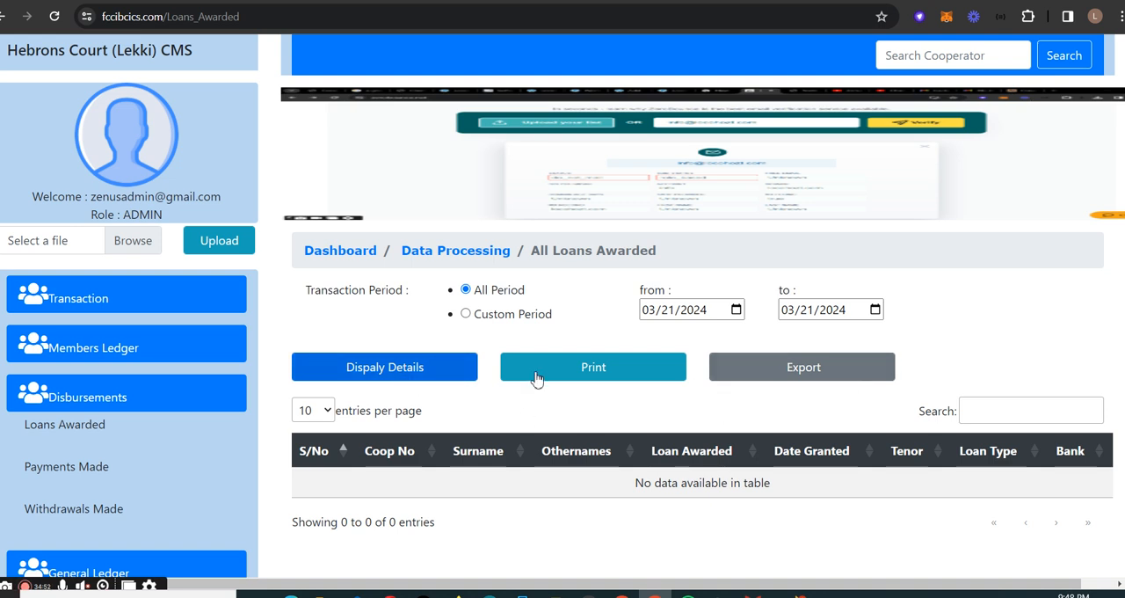
{"action": "left_click", "coordinate": [694, 309]}
{"action": "left_click", "coordinate": [621, 314]}
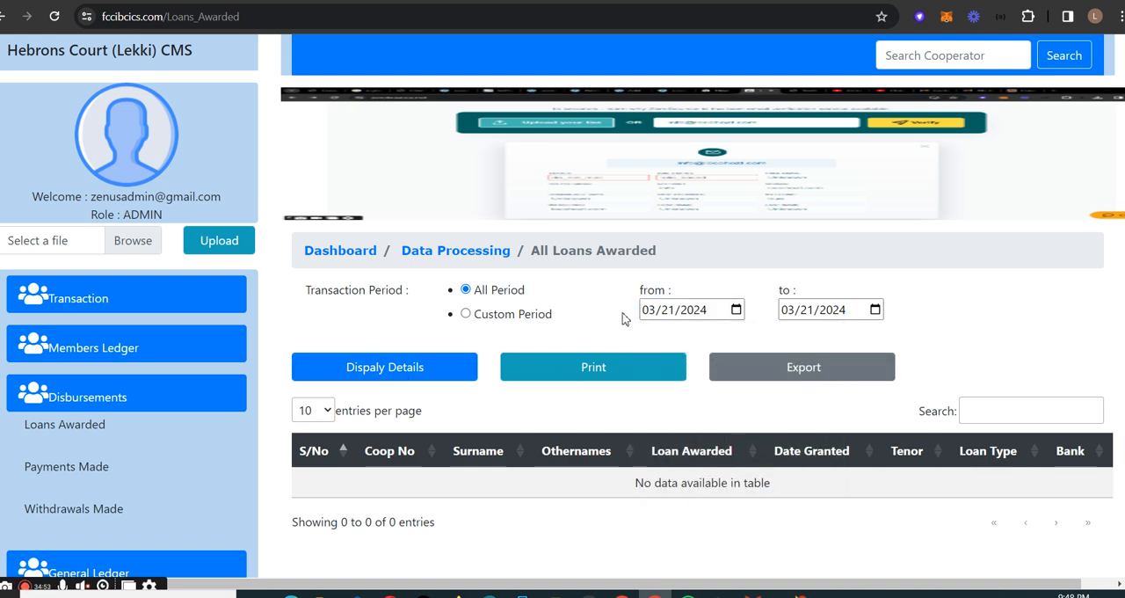
- Review the General Ledger report options and open the Trial Balance report
{"action": "scroll", "coordinate": [137, 408], "scroll_direction": "down", "scroll_amount": 2}
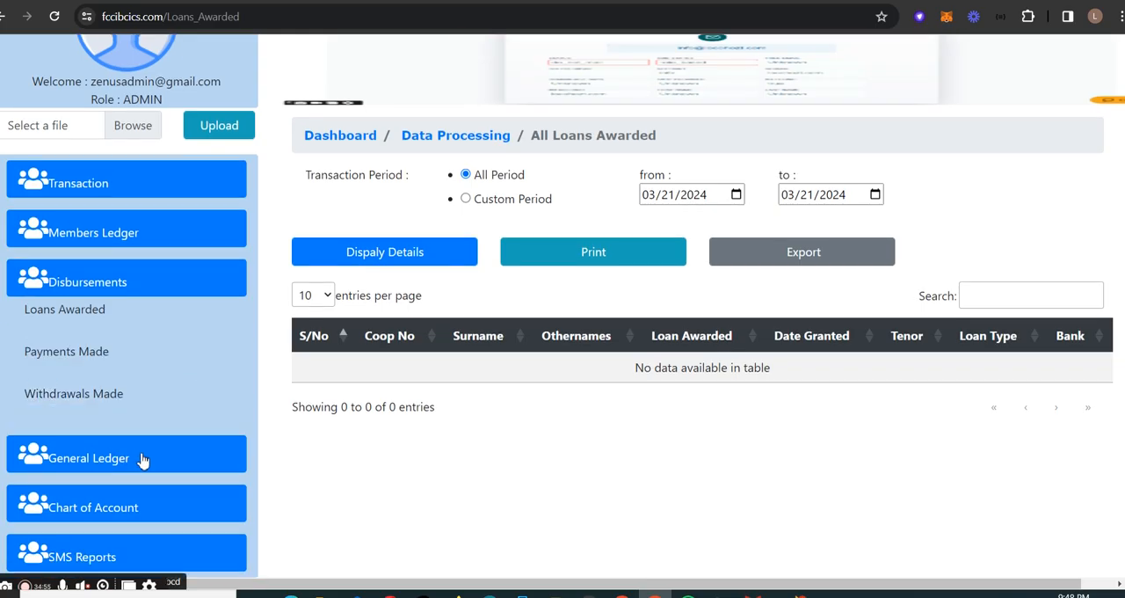
{"action": "scroll", "coordinate": [141, 452], "scroll_direction": "up", "scroll_amount": 2}
{"action": "left_click", "coordinate": [152, 455]}
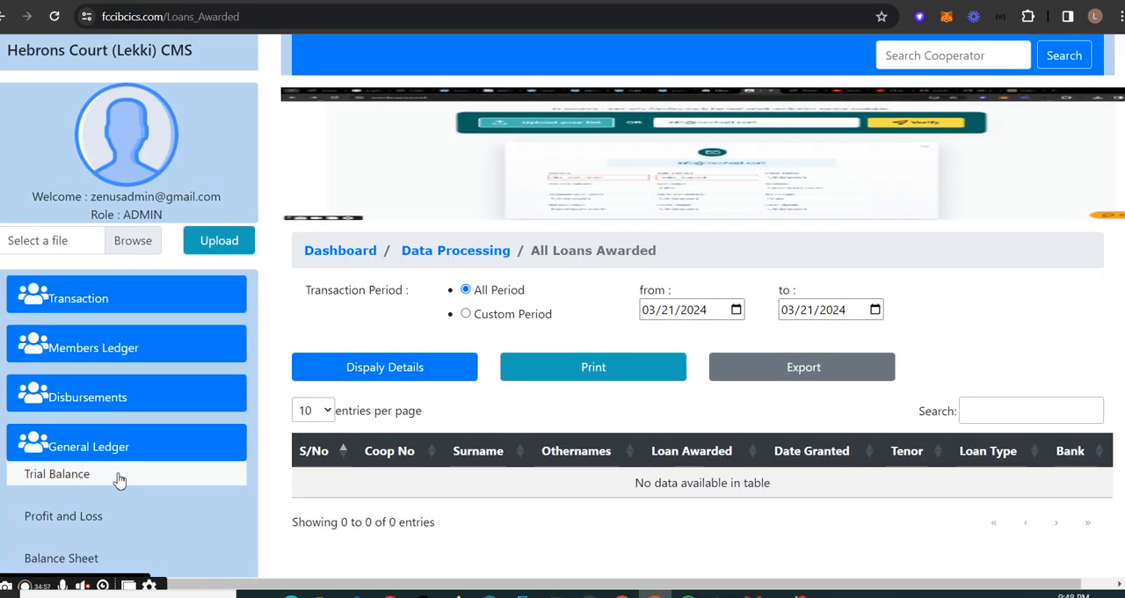
{"action": "scroll", "coordinate": [124, 483], "scroll_direction": "down", "scroll_amount": 2}
{"action": "left_click", "coordinate": [126, 379]}
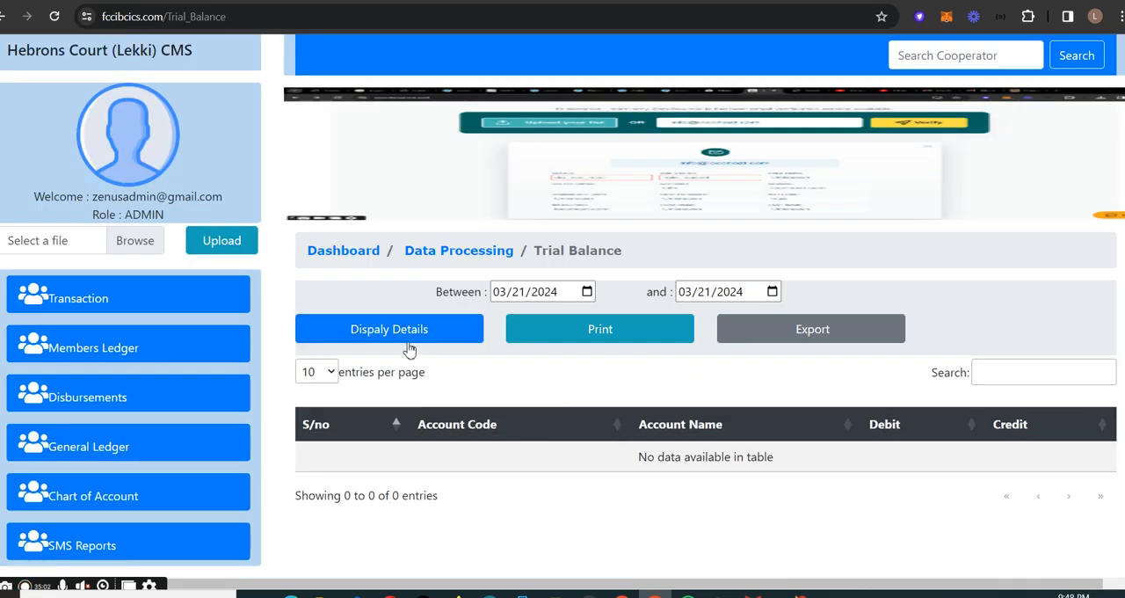
- Open the Chart of Account list and browse its accounts through page 3, highlighting the Administrative Expenses entries
{"action": "left_click", "coordinate": [131, 496]}
{"action": "scroll", "coordinate": [106, 496], "scroll_direction": "down", "scroll_amount": 1}
{"action": "left_click", "coordinate": [105, 494]}
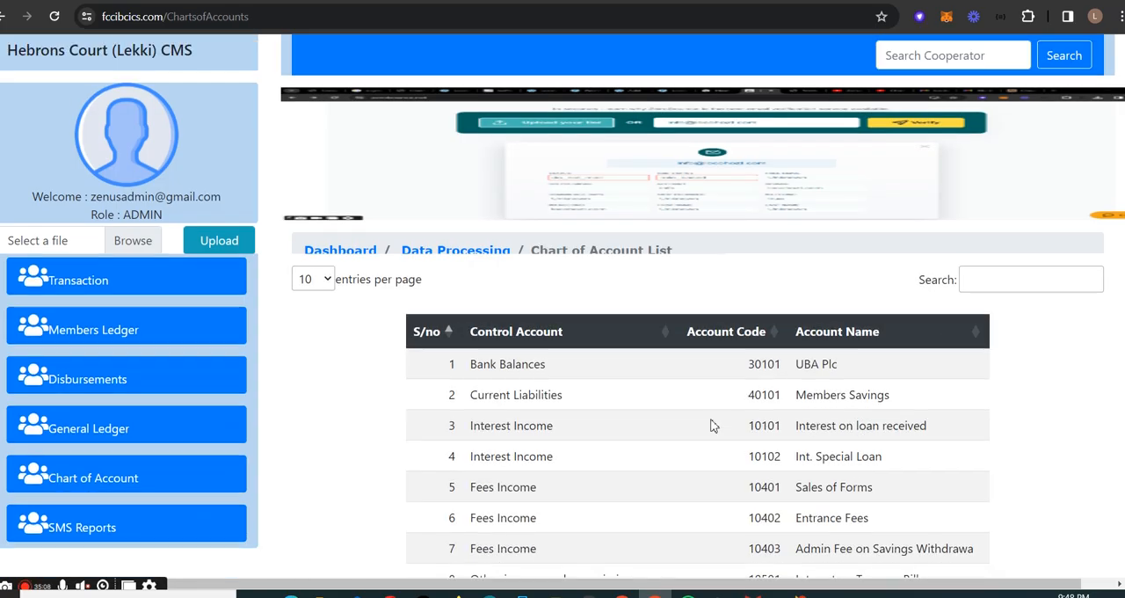
{"action": "scroll", "coordinate": [712, 424], "scroll_direction": "down", "scroll_amount": 2}
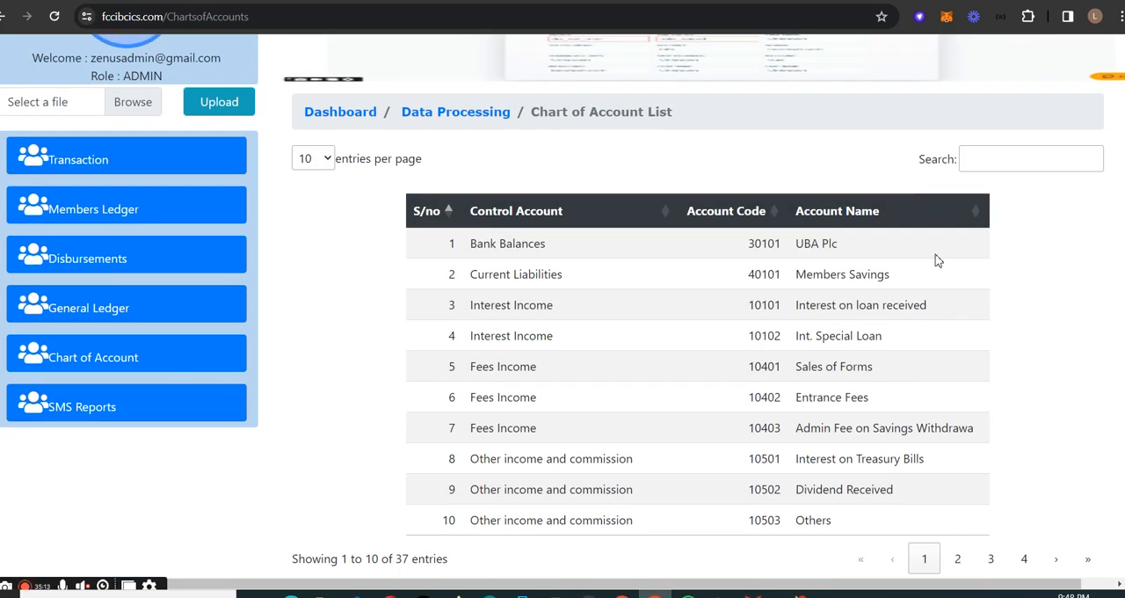
{"action": "left_click", "coordinate": [957, 558]}
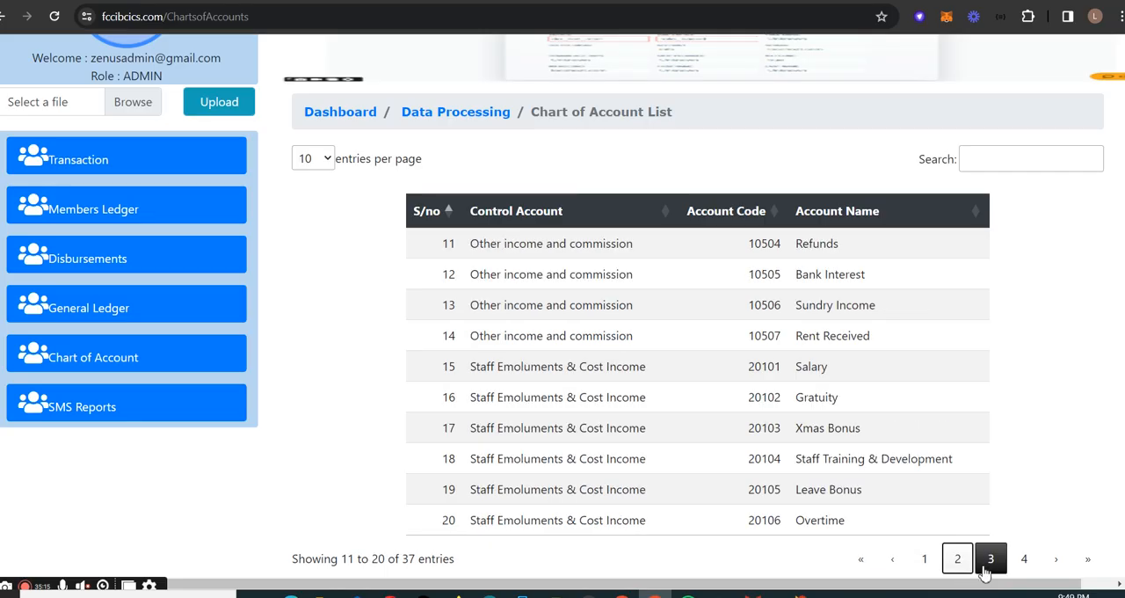
{"action": "left_click", "coordinate": [986, 562]}
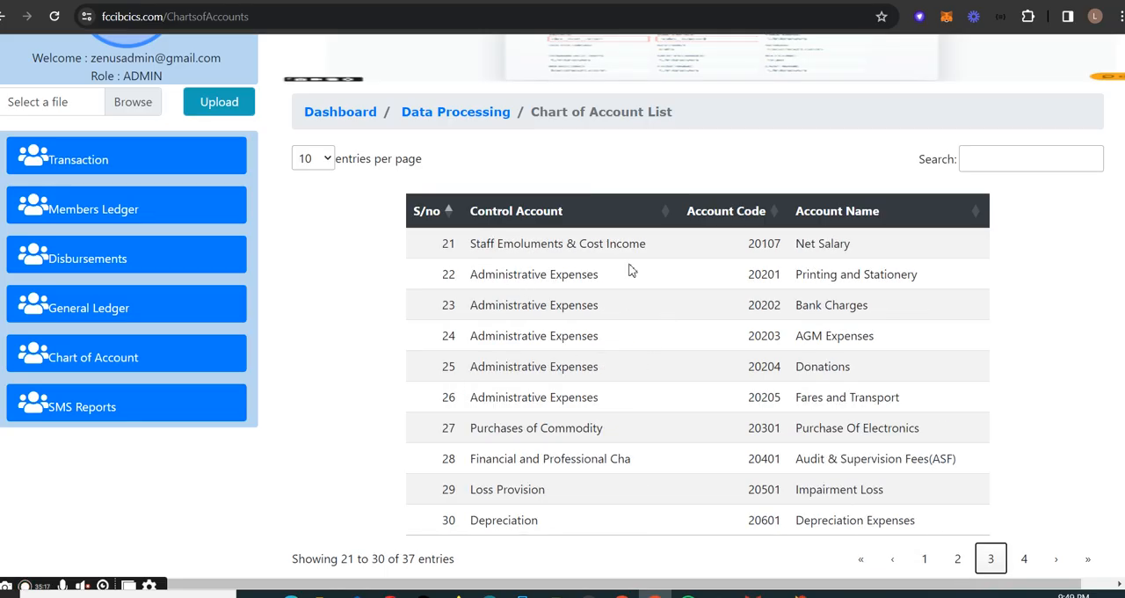
{"action": "left_click_drag", "start_coordinate": [806, 273], "coordinate": [890, 392]}
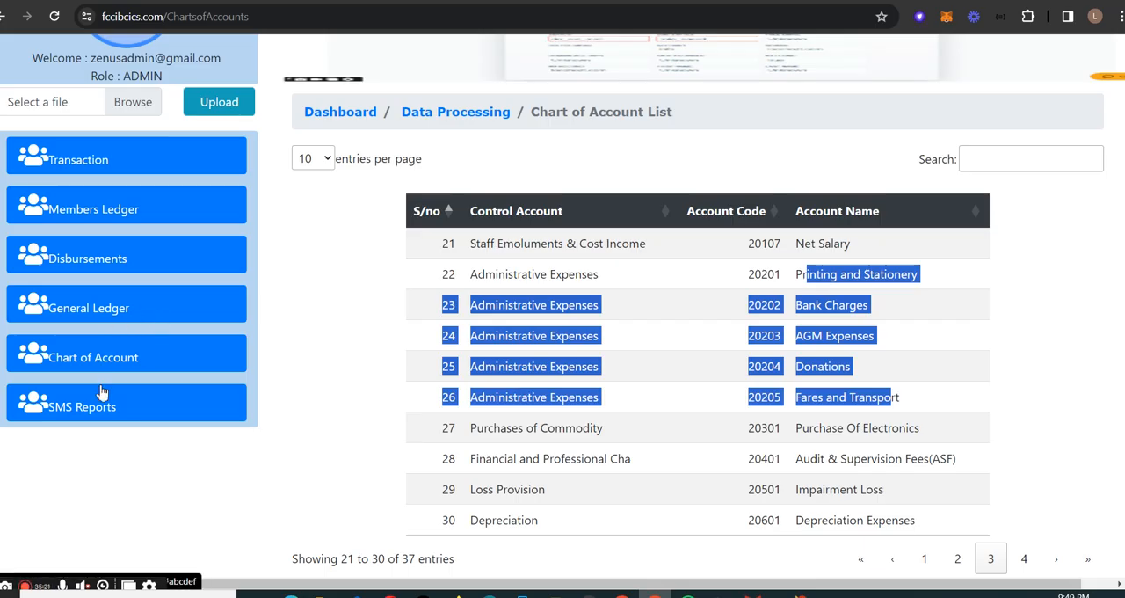
- View the sent SMS messages report with its period filters and return to the Data Processing page
{"action": "left_click", "coordinate": [132, 411]}
{"action": "left_click", "coordinate": [120, 438]}
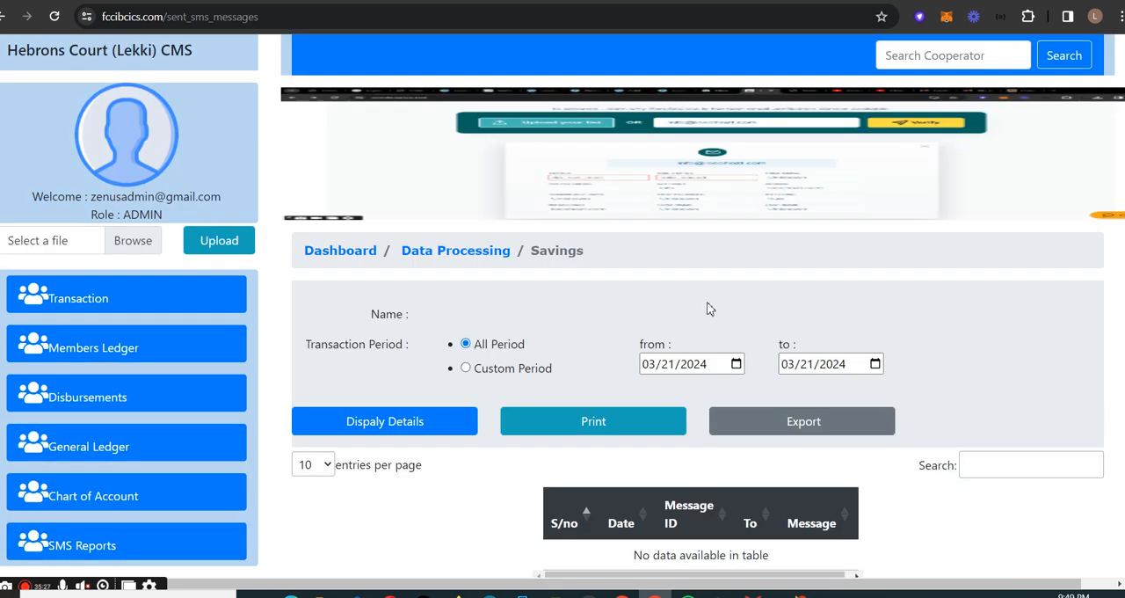
{"action": "scroll", "coordinate": [710, 309], "scroll_direction": "down", "scroll_amount": 1}
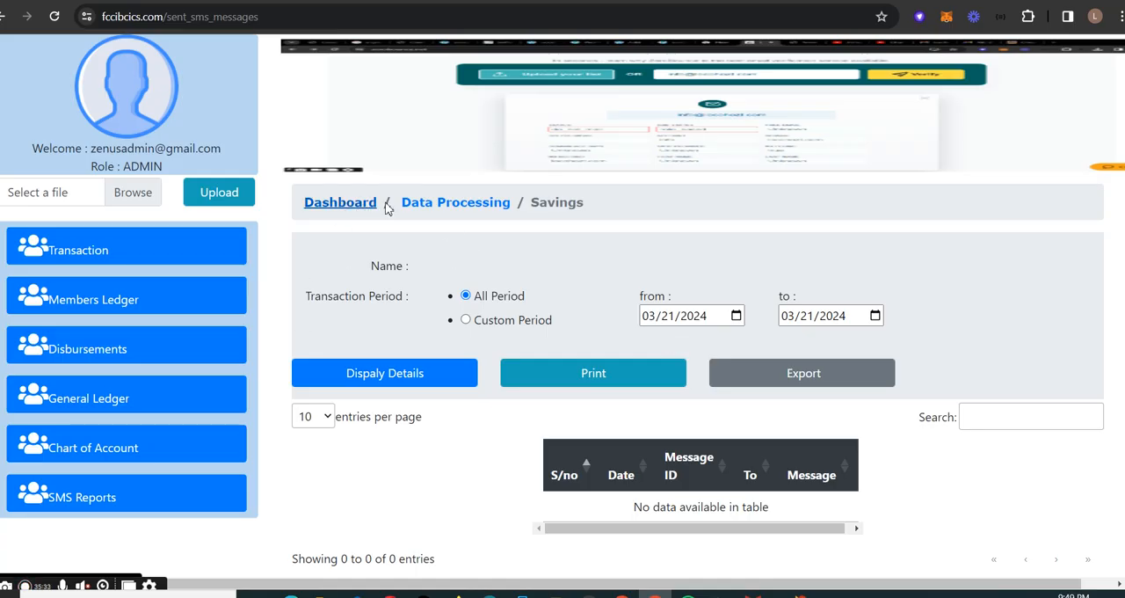
{"action": "left_click", "coordinate": [444, 211]}
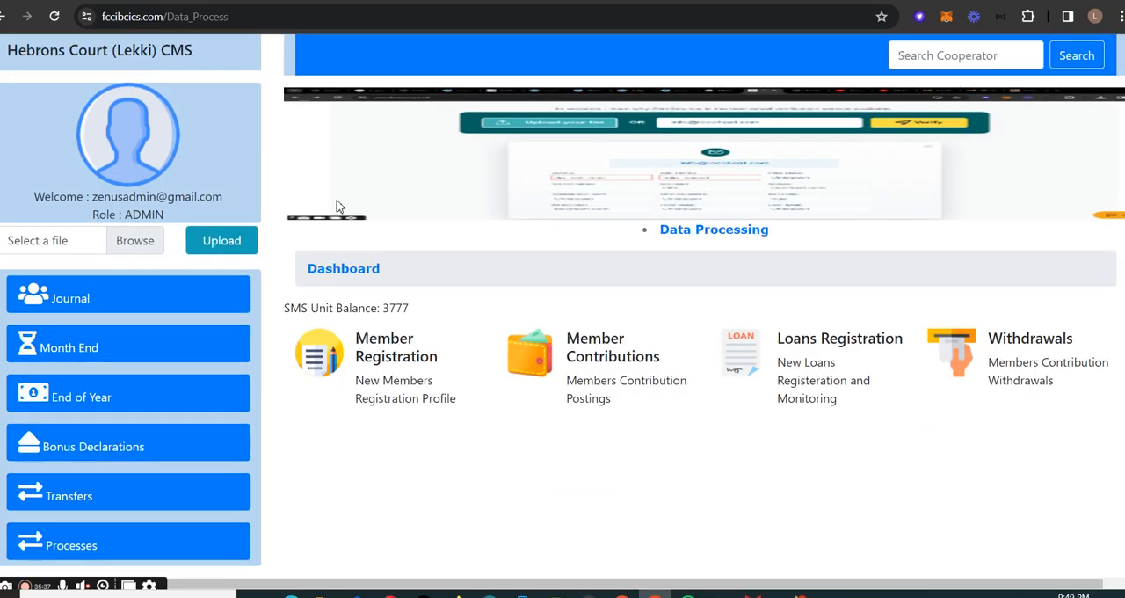
- Return to the admin dashboard and switch to the browser window signed in with the CUSTOMER role
{"action": "left_click", "coordinate": [338, 275]}
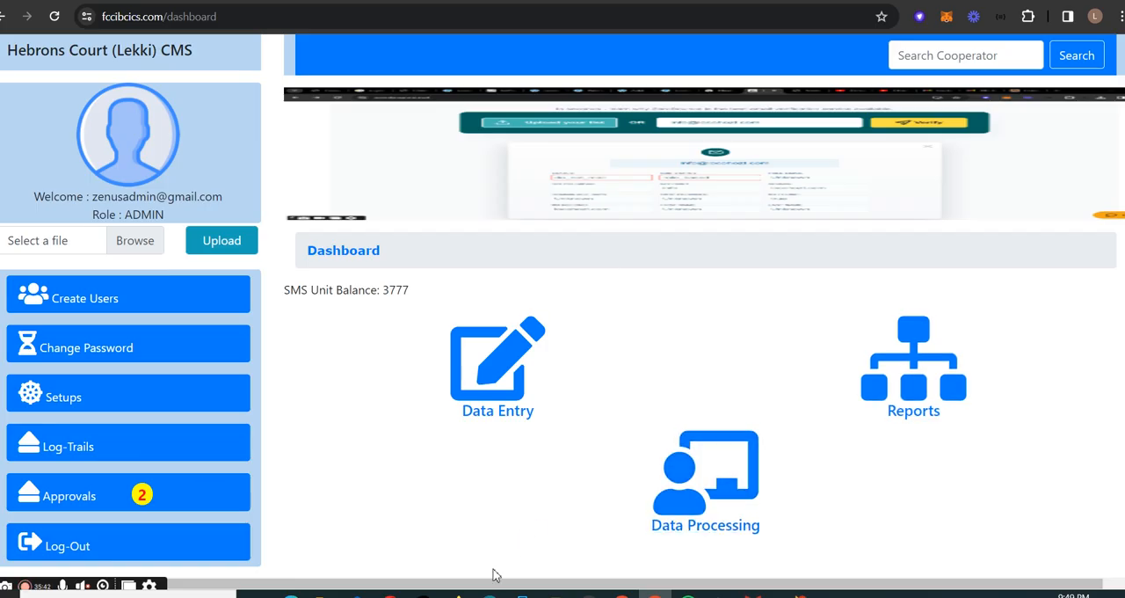
{"action": "mouse_move", "coordinate": [621, 594]}
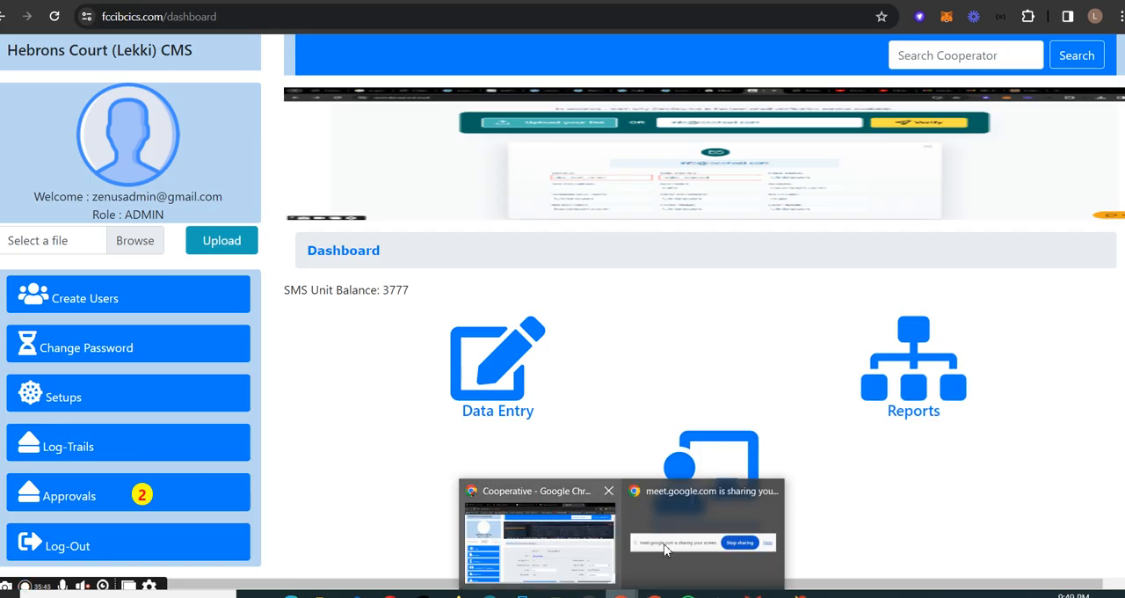
{"action": "left_click", "coordinate": [531, 542]}
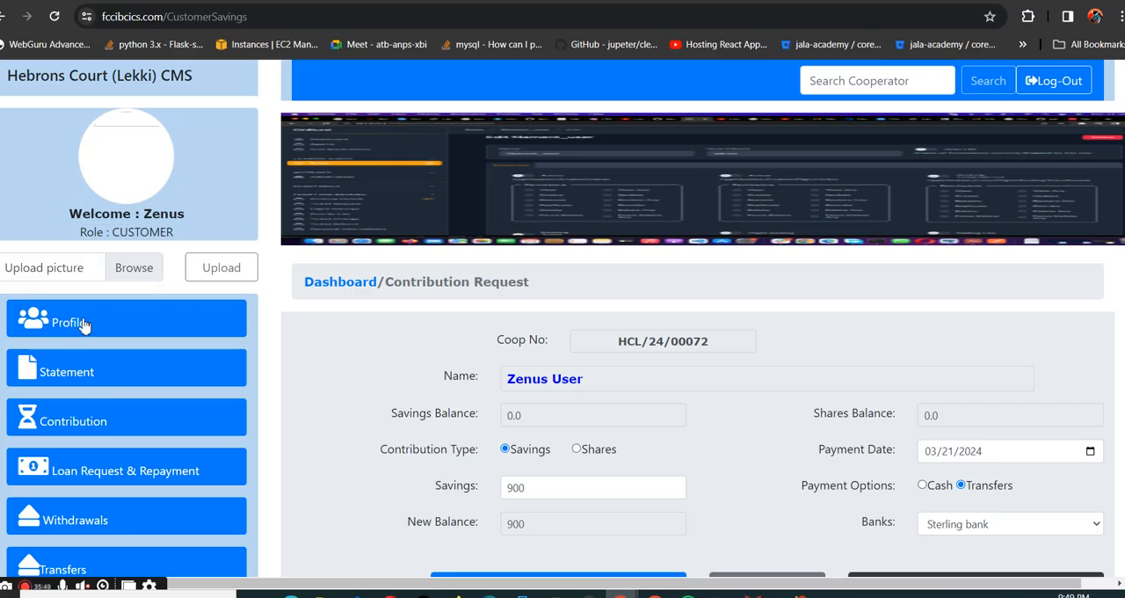
- Open the Member Profile Update form and review its editable fields, including Home Address, BVN and Next of Kin
{"action": "left_click", "coordinate": [120, 332]}
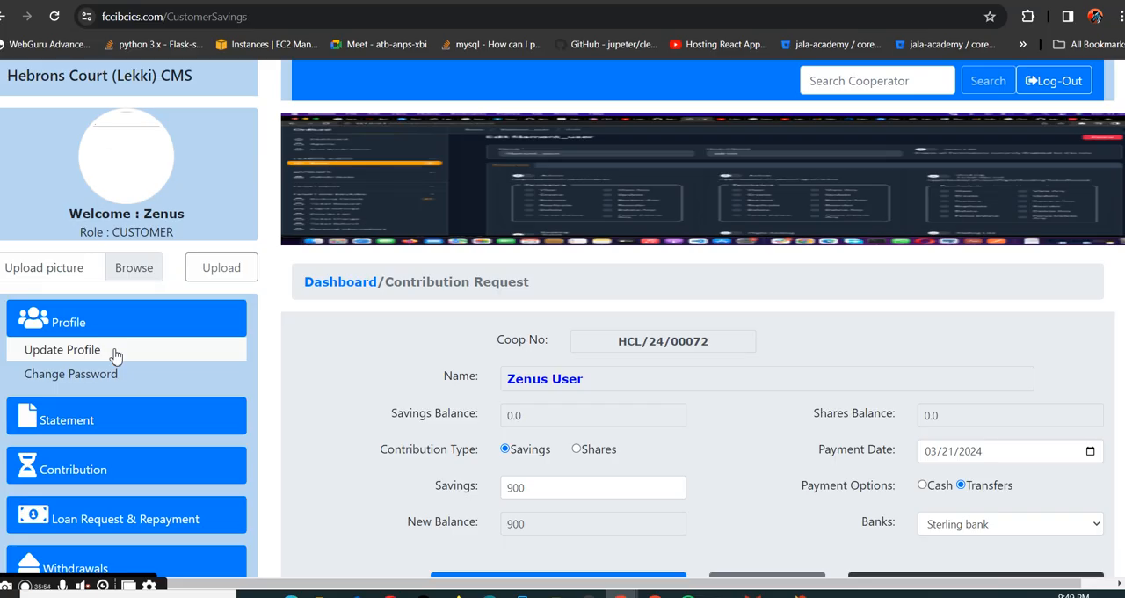
{"action": "left_click", "coordinate": [115, 351]}
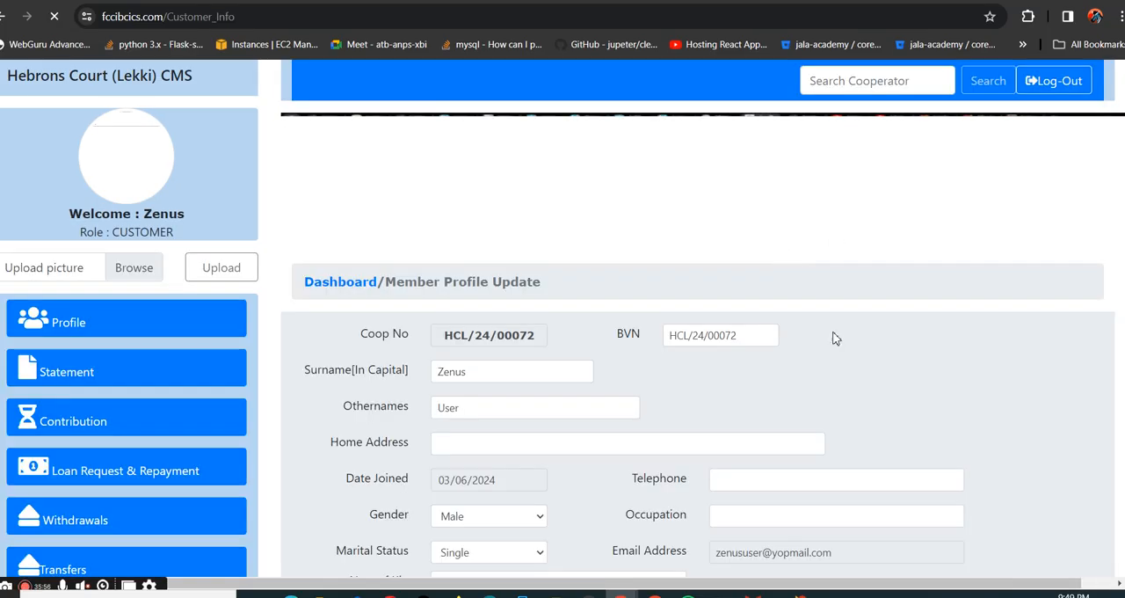
{"action": "scroll", "coordinate": [540, 395], "scroll_direction": "down", "scroll_amount": 2}
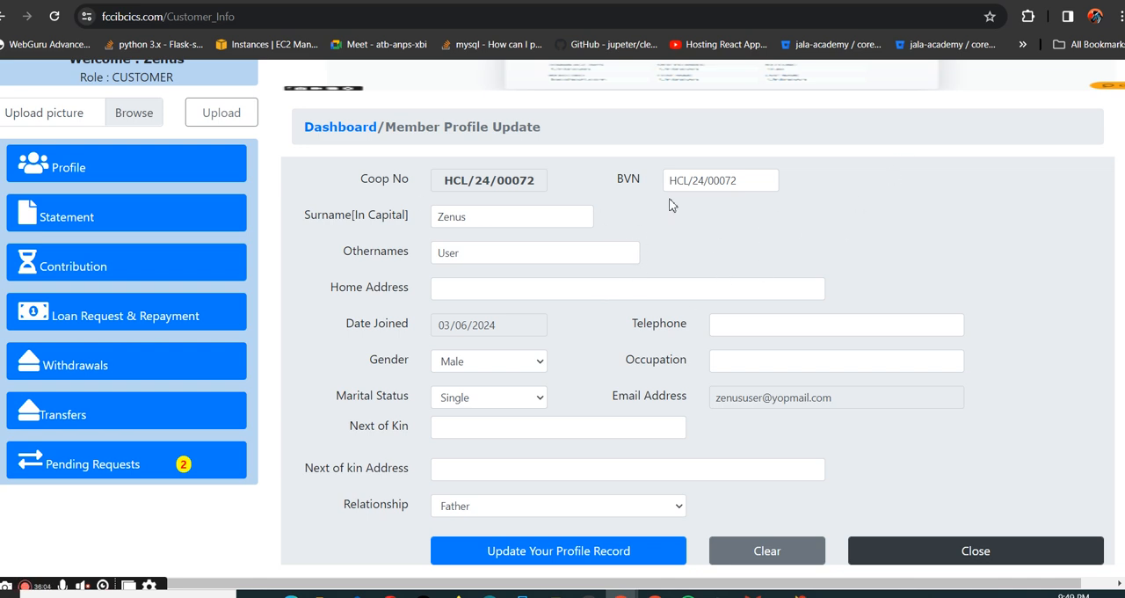
{"action": "left_click", "coordinate": [449, 291]}
{"action": "left_click", "coordinate": [872, 249]}
{"action": "left_click_drag", "start_coordinate": [745, 181], "coordinate": [640, 179]}
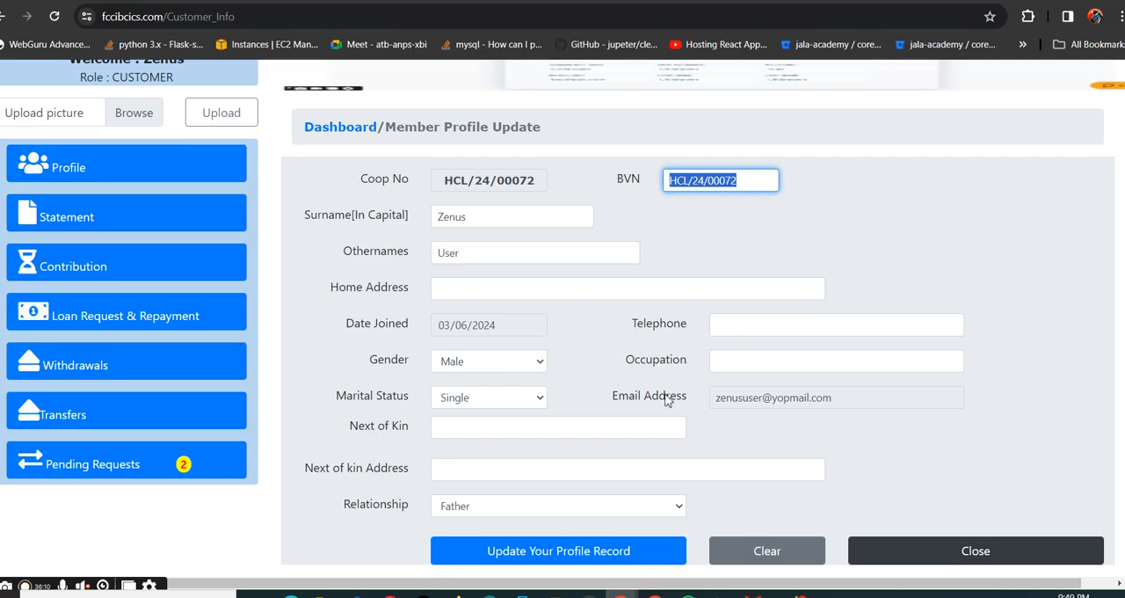
{"action": "left_click", "coordinate": [594, 432]}
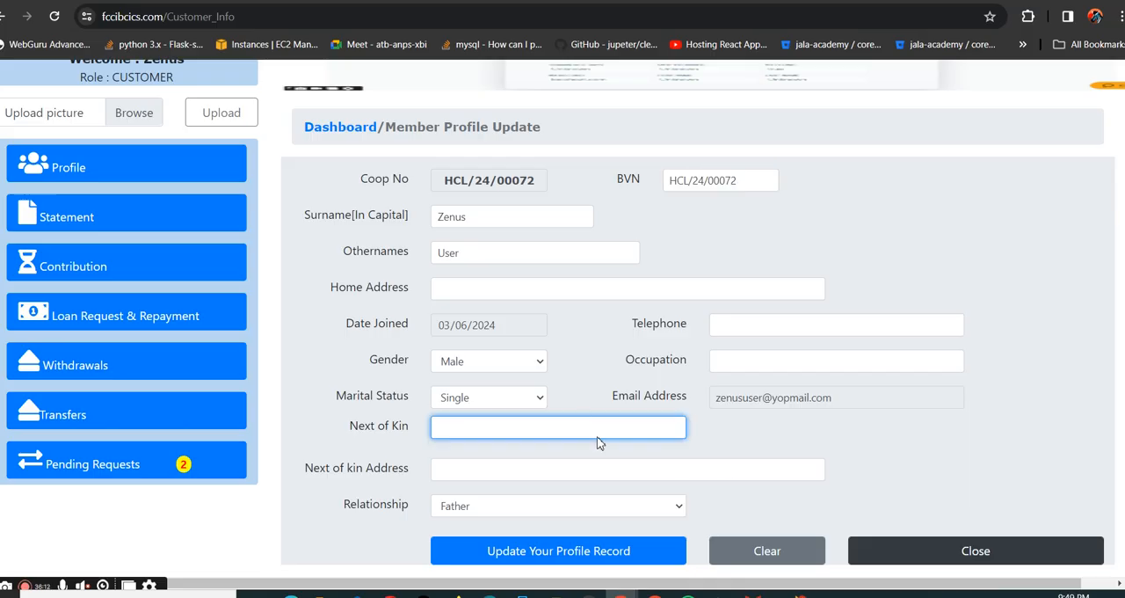
- Check the Profile options, open the Savings Ledger statement, and display its details from 03/01/2024
{"action": "left_click", "coordinate": [103, 174]}
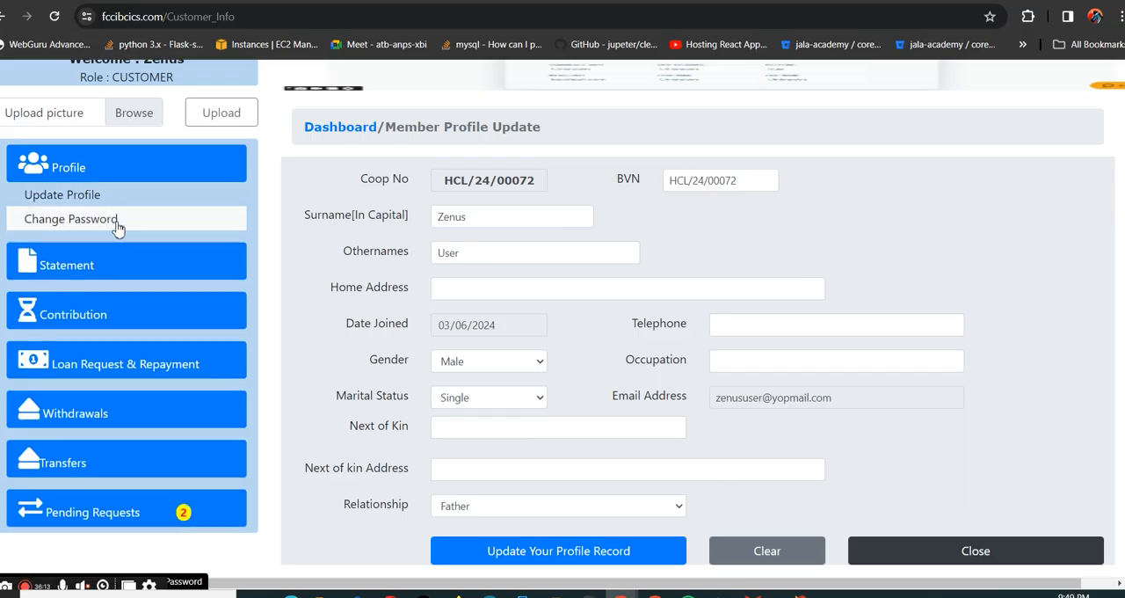
{"action": "left_click", "coordinate": [138, 263]}
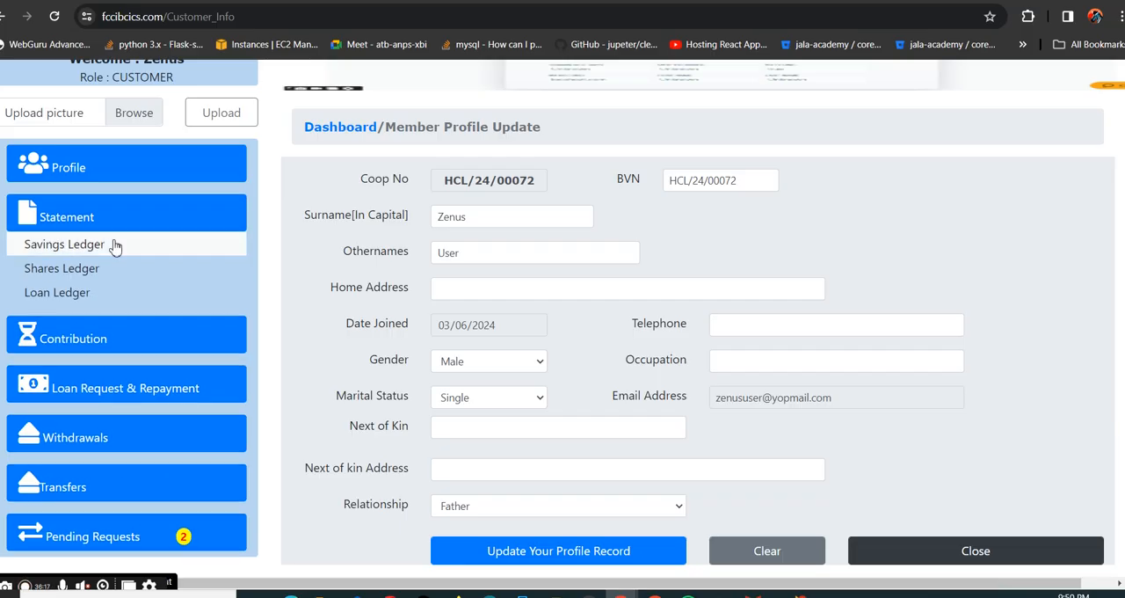
{"action": "left_click", "coordinate": [115, 247]}
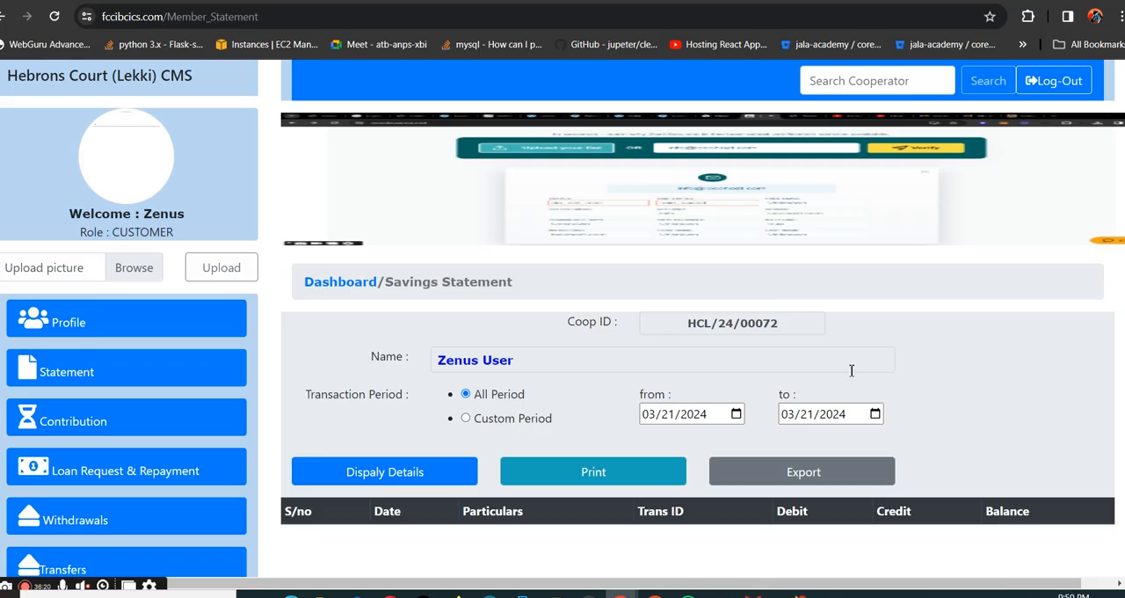
{"action": "left_click", "coordinate": [737, 414]}
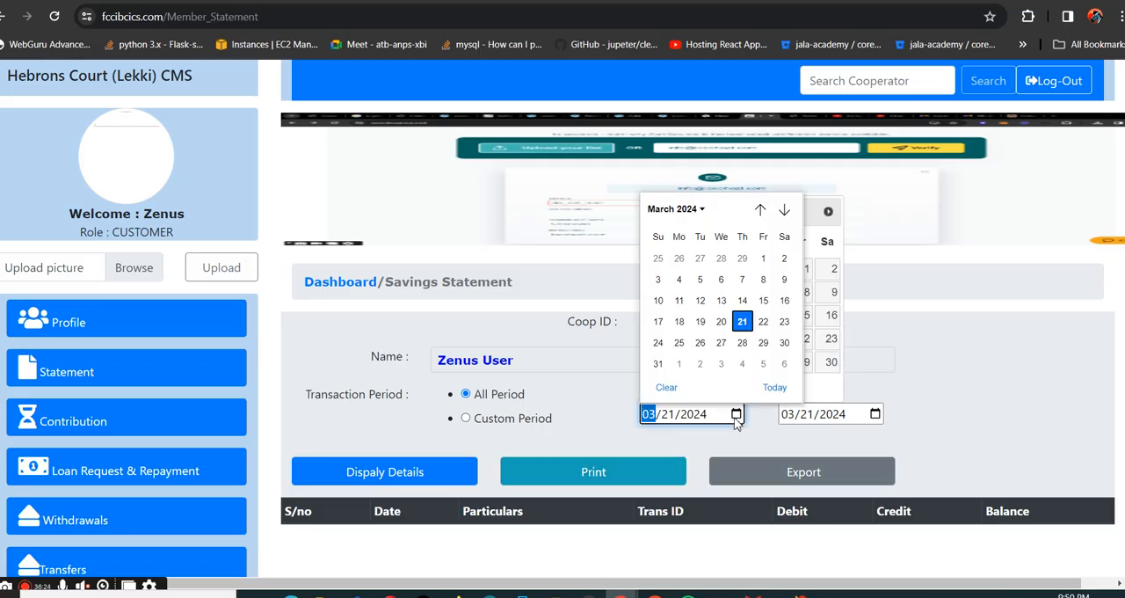
{"action": "left_click", "coordinate": [763, 258]}
{"action": "left_click", "coordinate": [382, 466]}
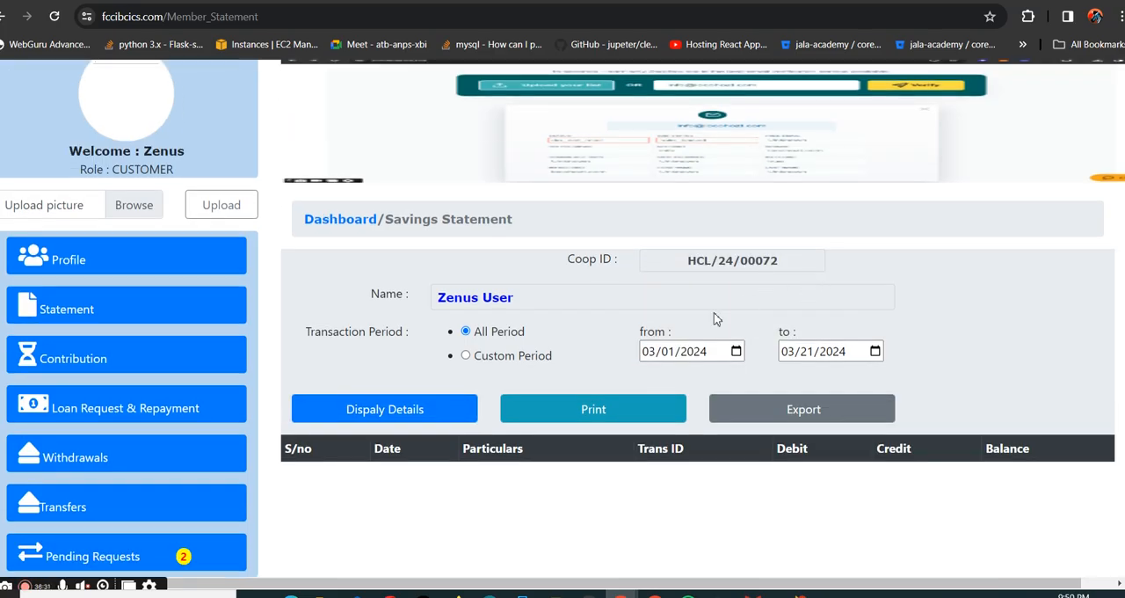
- Set the savings statement's from date to 03/01/2023 and display the details
{"action": "left_click", "coordinate": [736, 350]}
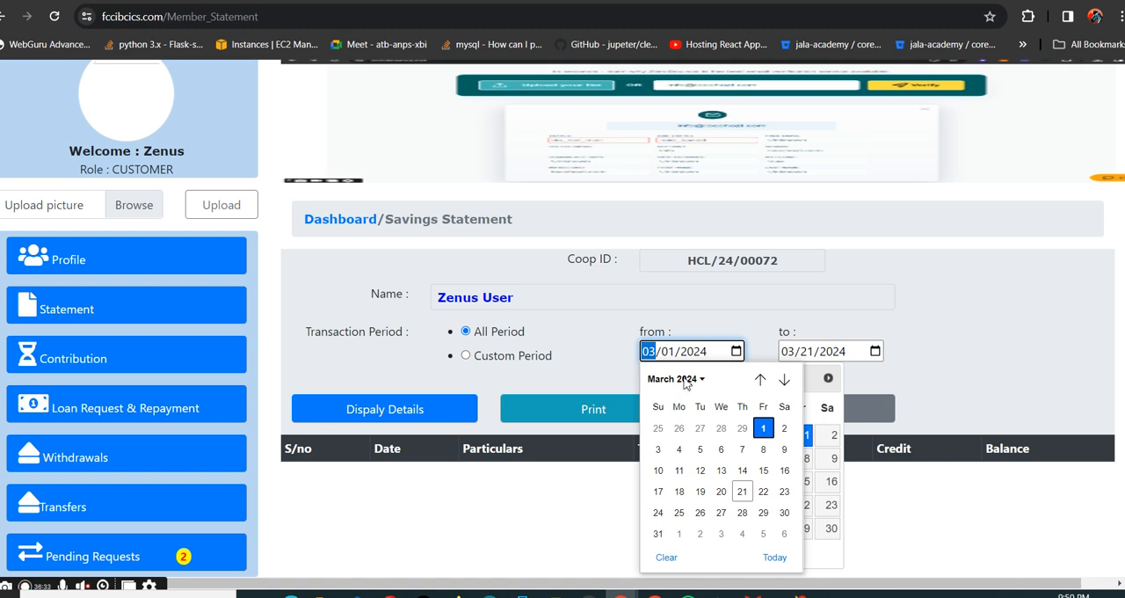
{"action": "left_click", "coordinate": [685, 379]}
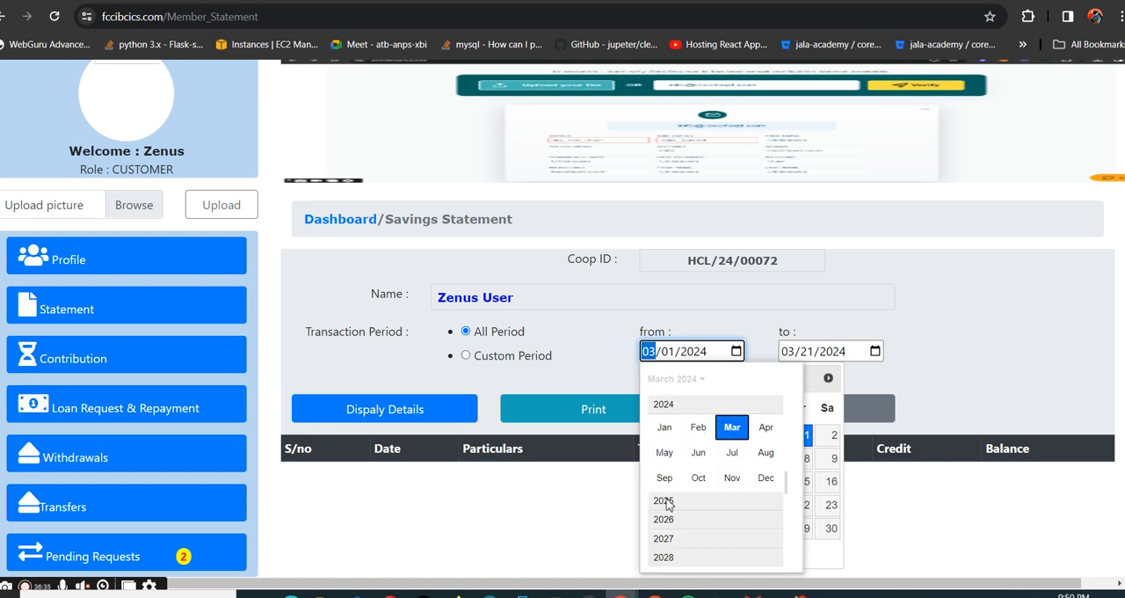
{"action": "left_click", "coordinate": [699, 352]}
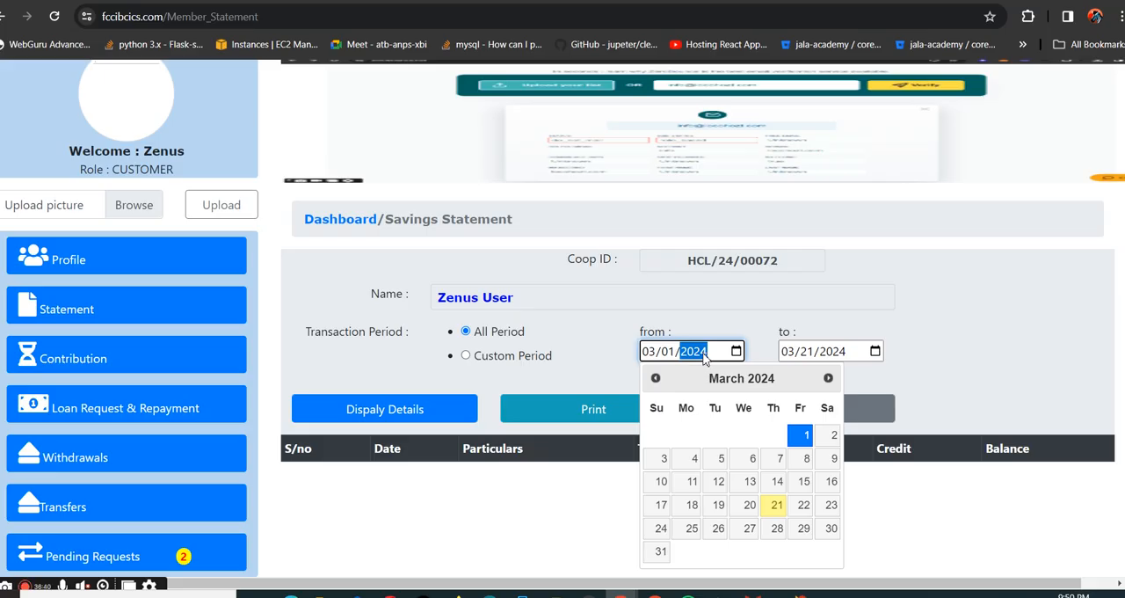
{"action": "key", "text": "Down"}
{"action": "left_click", "coordinate": [546, 478]}
{"action": "left_click", "coordinate": [432, 413]}
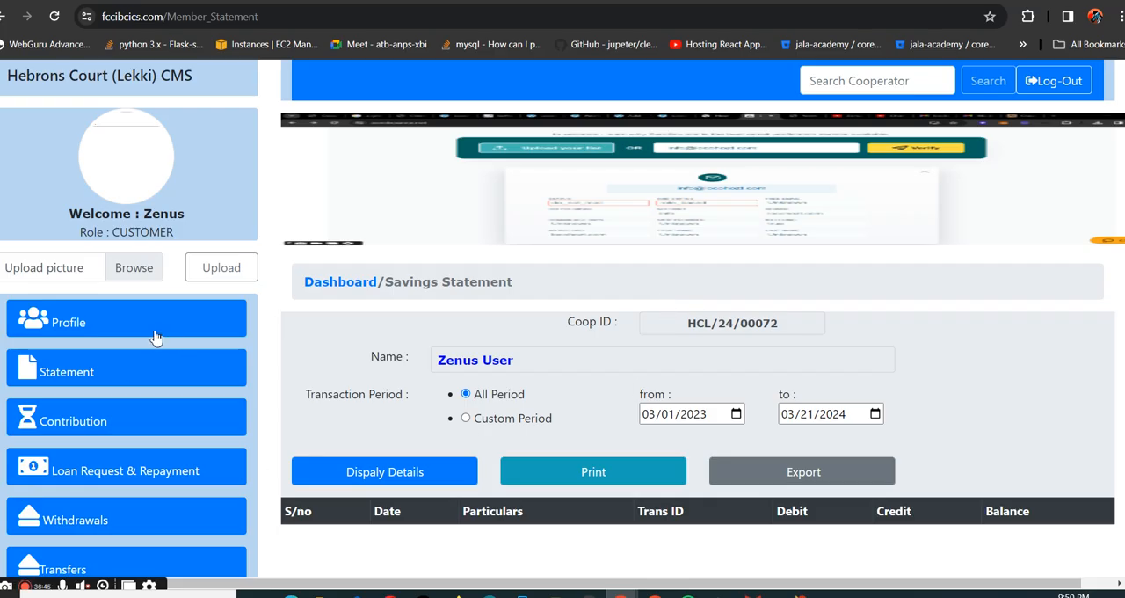
- Review the Statement ledger options and open the member's Contribution Request form
{"action": "left_click", "coordinate": [143, 383]}
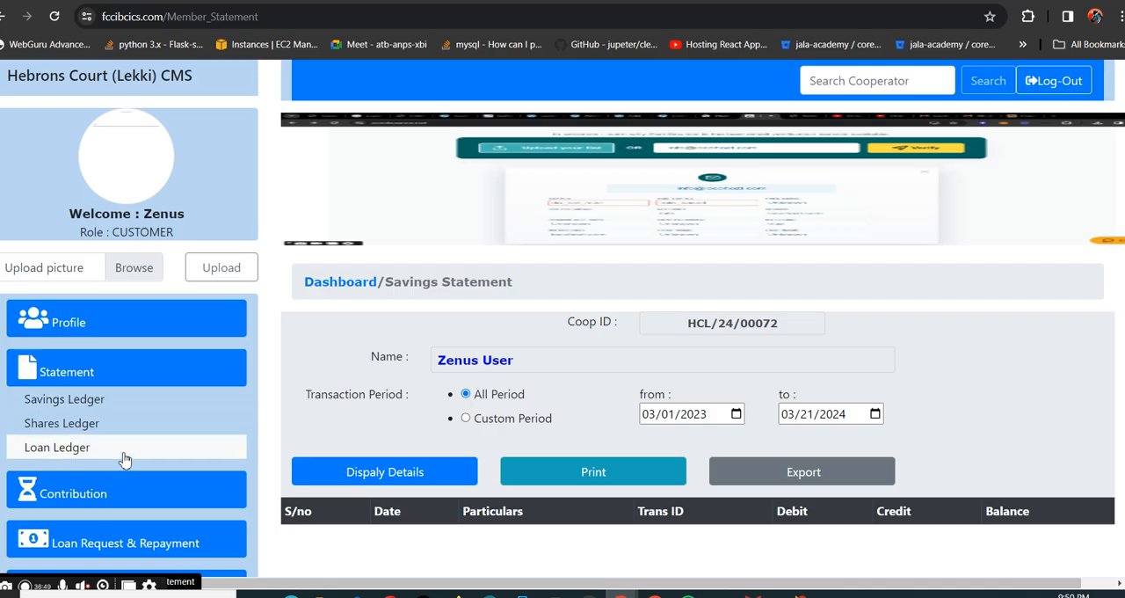
{"action": "scroll", "coordinate": [173, 413], "scroll_direction": "down", "scroll_amount": 2}
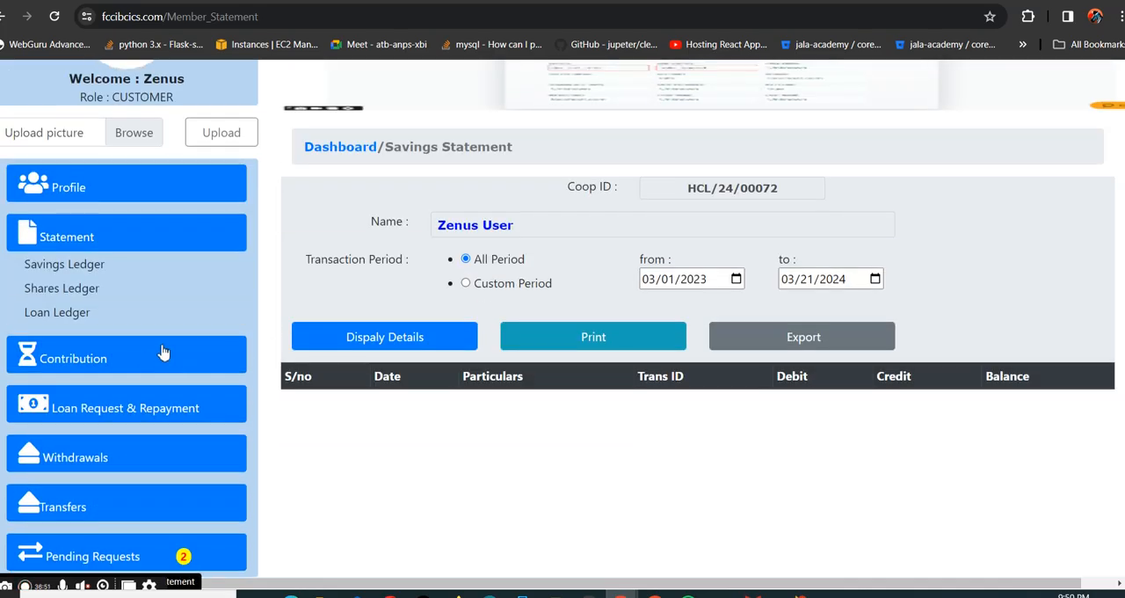
{"action": "left_click", "coordinate": [147, 359]}
{"action": "left_click", "coordinate": [123, 362]}
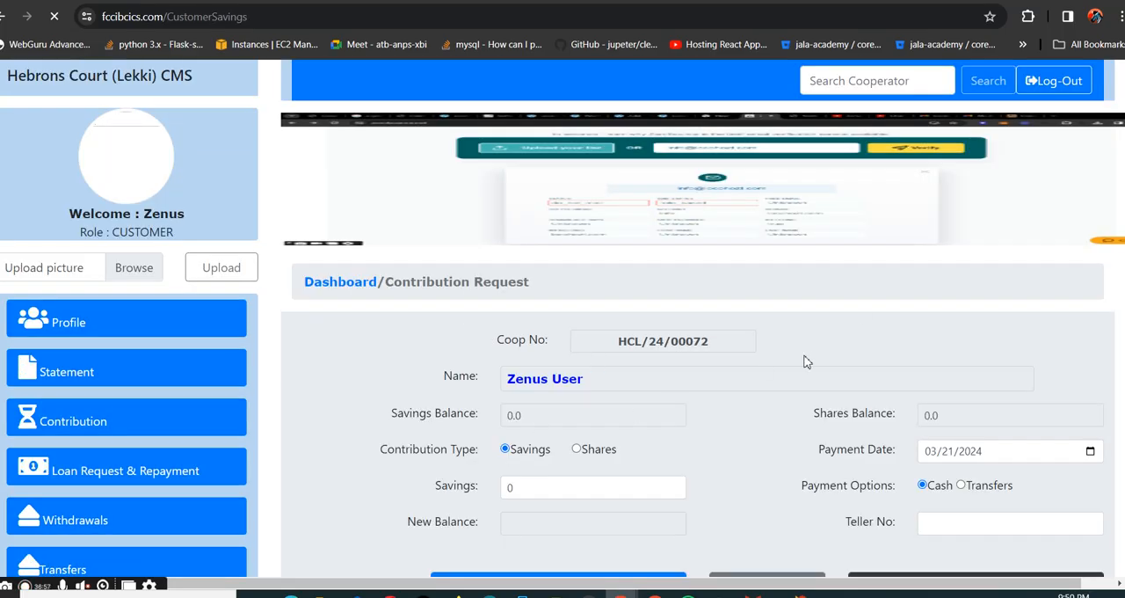
{"action": "scroll", "coordinate": [806, 360], "scroll_direction": "down", "scroll_amount": 1}
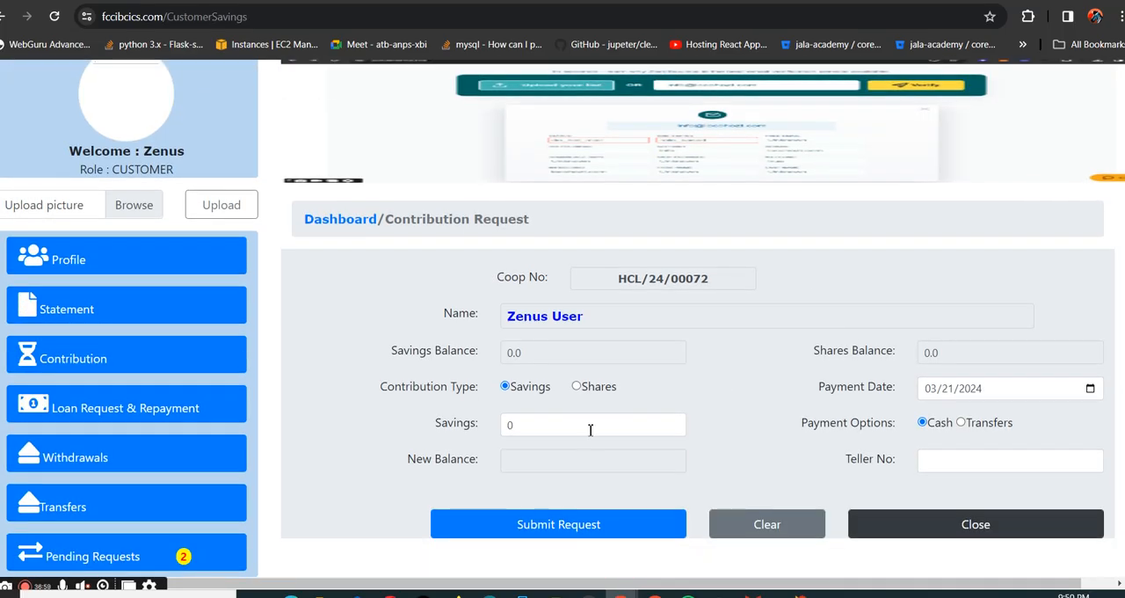
- Fill in a Savings contribution of 9000 with Transfers as the payment option and Sterling bank as the bank
{"action": "double_click", "coordinate": [551, 425]}
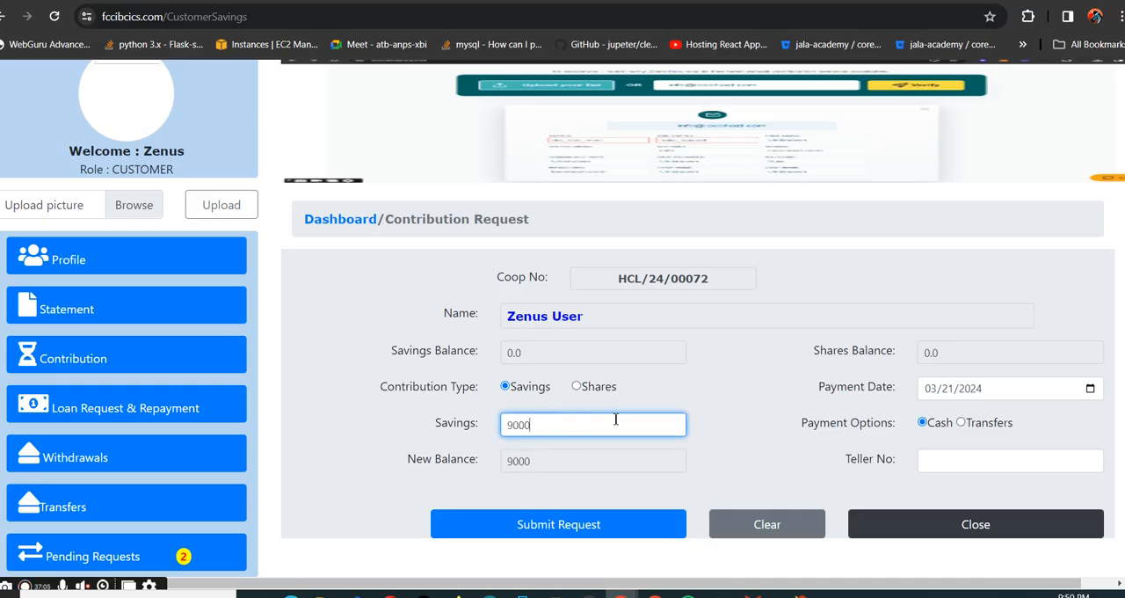
{"action": "left_click", "coordinate": [961, 422]}
{"action": "left_click", "coordinate": [998, 466]}
{"action": "left_click", "coordinate": [965, 496]}
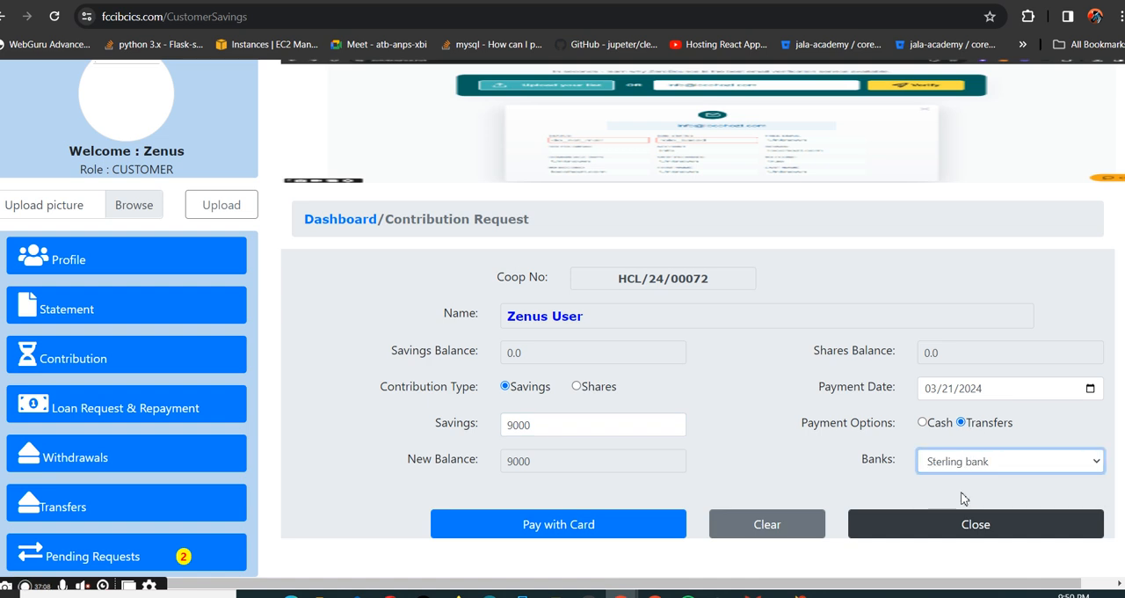
- Pay the NGN 9,000 contribution by card using Paystack's Success test option and acknowledge the posting message
{"action": "left_click", "coordinate": [619, 527]}
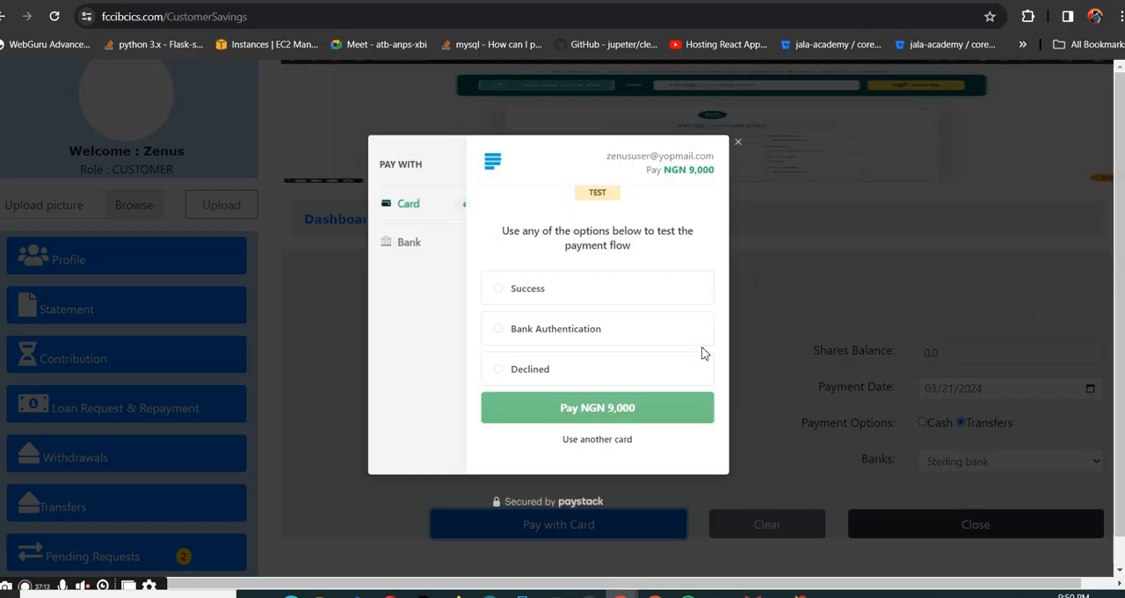
{"action": "left_click", "coordinate": [513, 289]}
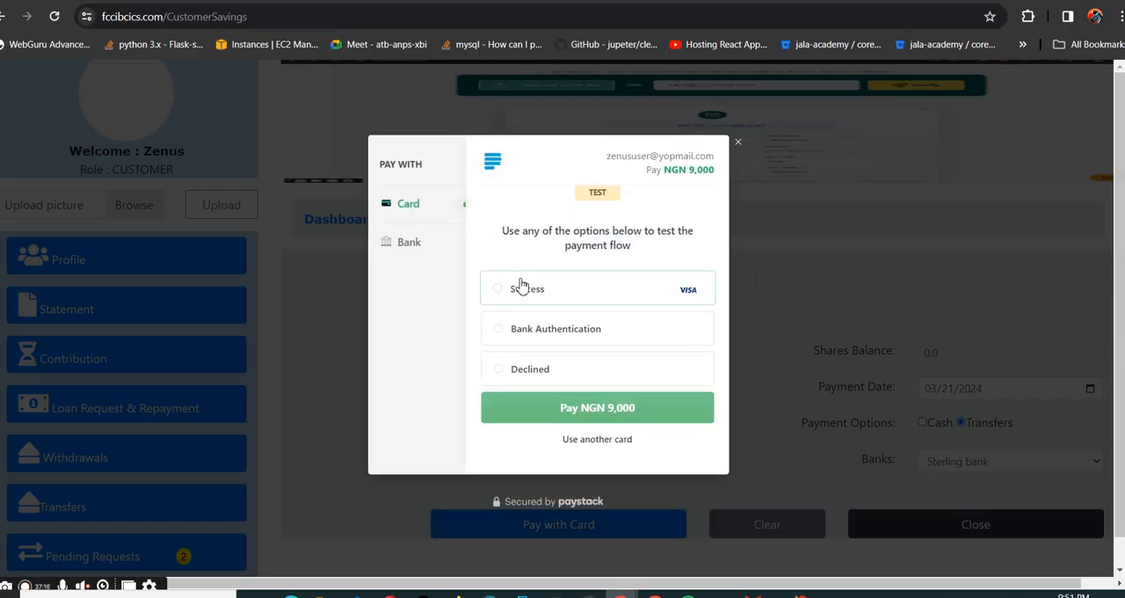
{"action": "left_click", "coordinate": [619, 407]}
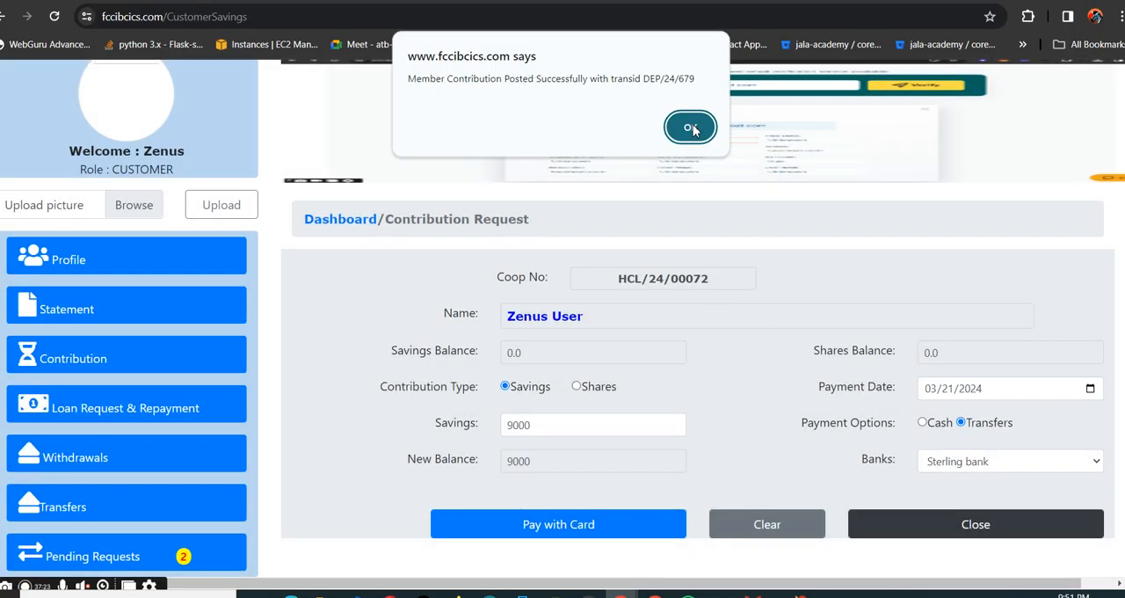
{"action": "left_click", "coordinate": [690, 127]}
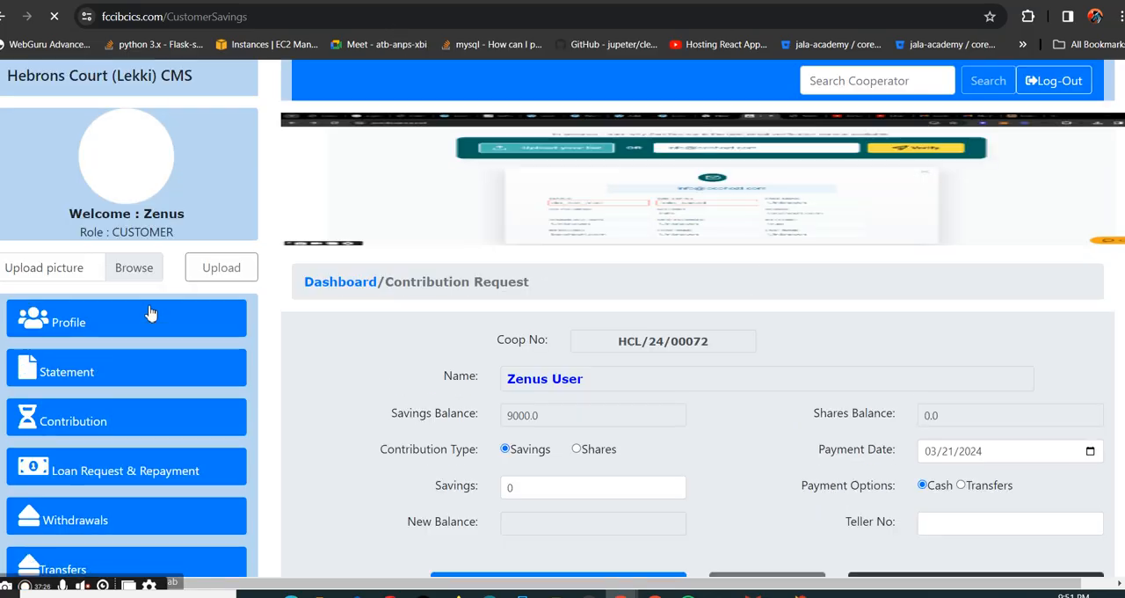
- Open the Savings Ledger statement, display its details, and highlight the card payment entry
{"action": "left_click", "coordinate": [148, 313]}
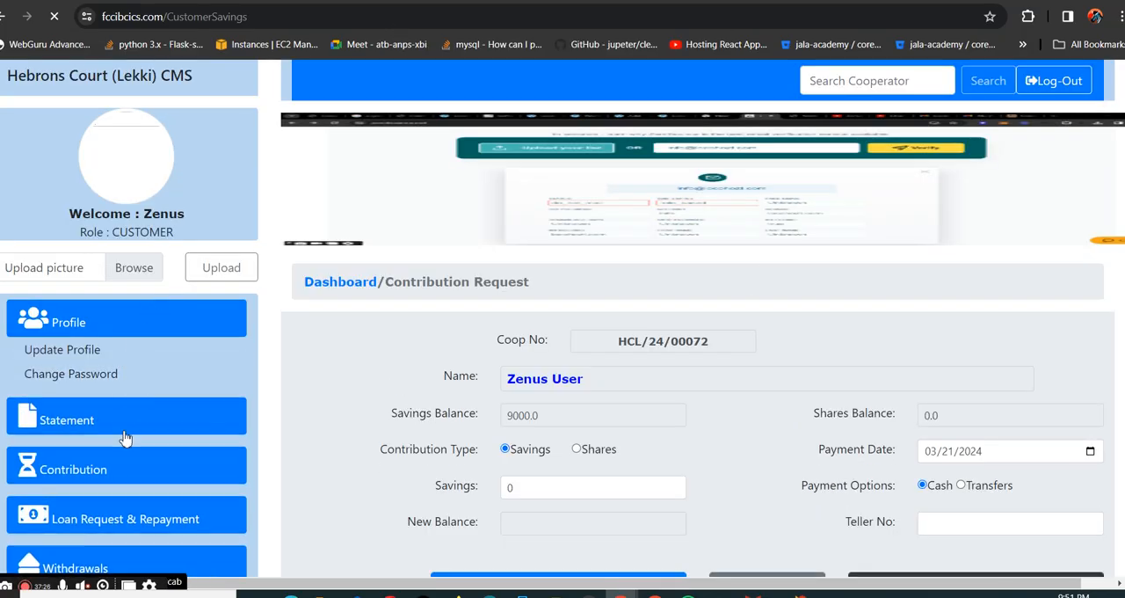
{"action": "left_click", "coordinate": [126, 421]}
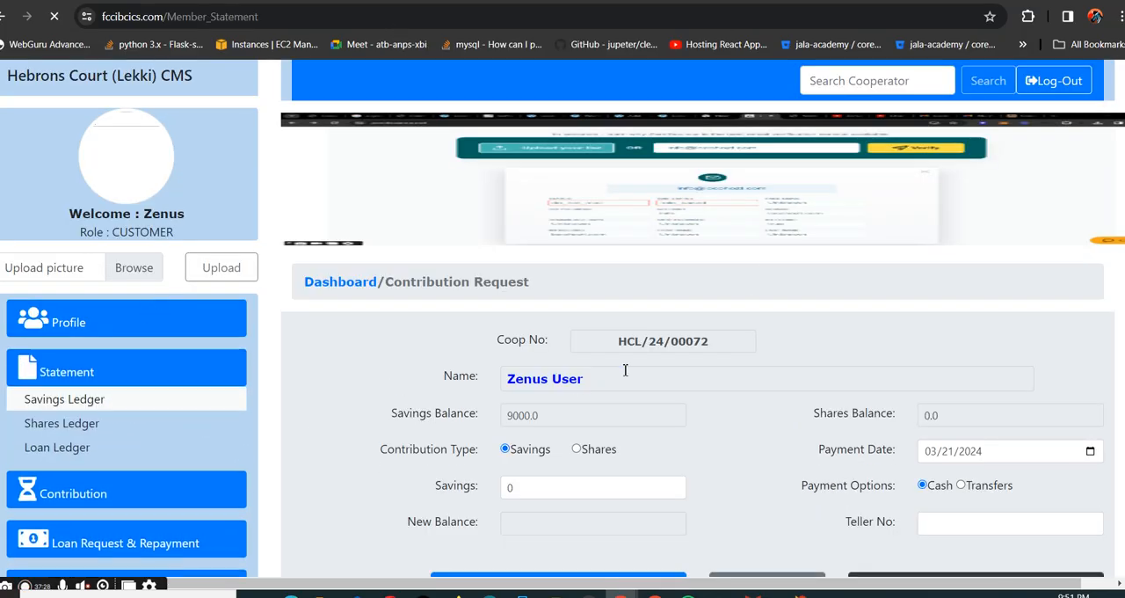
{"action": "left_click", "coordinate": [369, 472]}
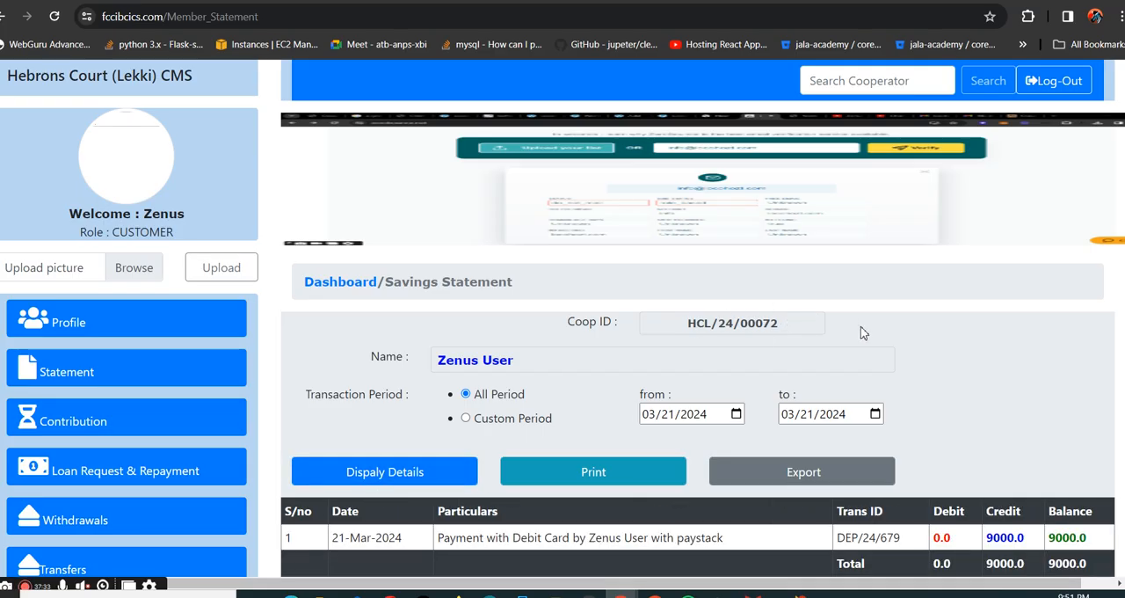
{"action": "scroll", "coordinate": [896, 395], "scroll_direction": "down", "scroll_amount": 1}
{"action": "left_click_drag", "start_coordinate": [1100, 492], "coordinate": [308, 480]}
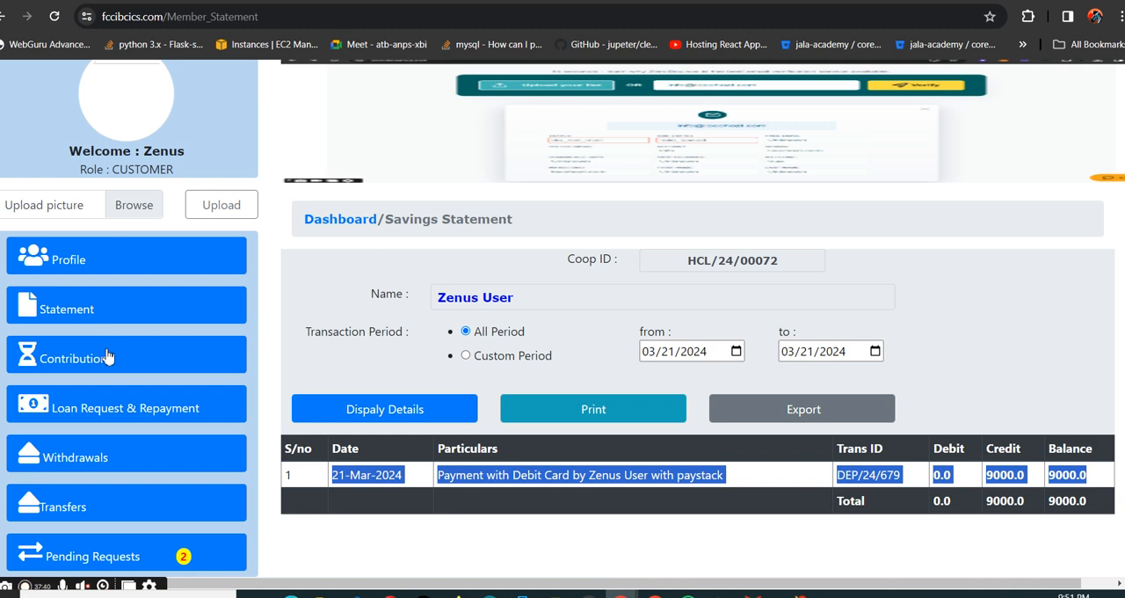
- Go to the member dashboard and highlight the Savings, Shares and Loan balances
{"action": "left_click", "coordinate": [347, 224]}
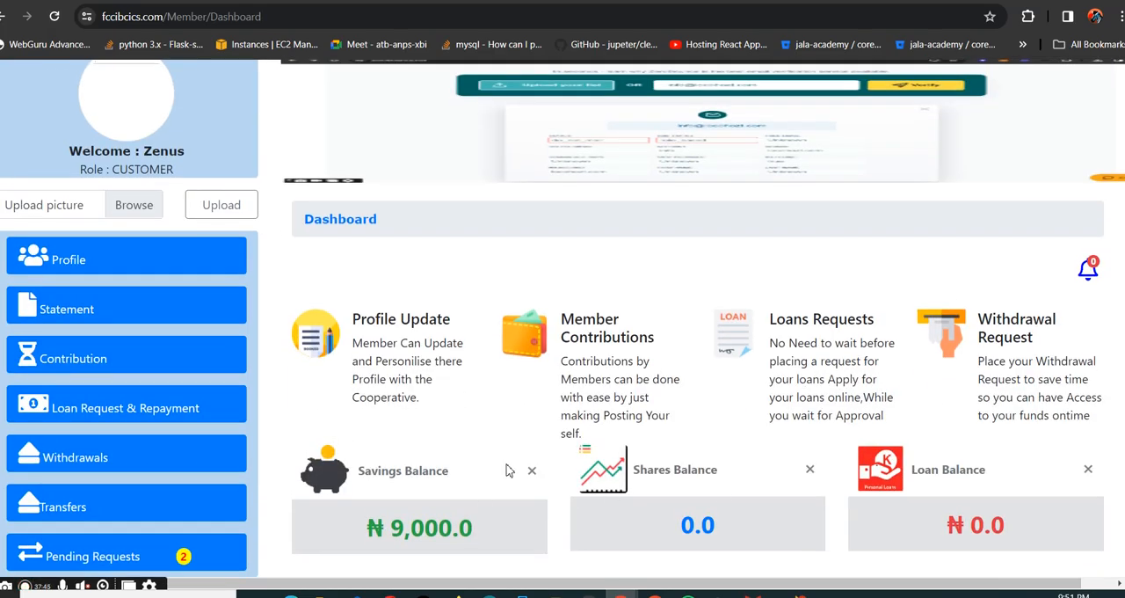
{"action": "left_click_drag", "start_coordinate": [395, 527], "coordinate": [529, 528]}
{"action": "left_click_drag", "start_coordinate": [679, 528], "coordinate": [840, 528]}
{"action": "left_click_drag", "start_coordinate": [965, 525], "coordinate": [1024, 524]}
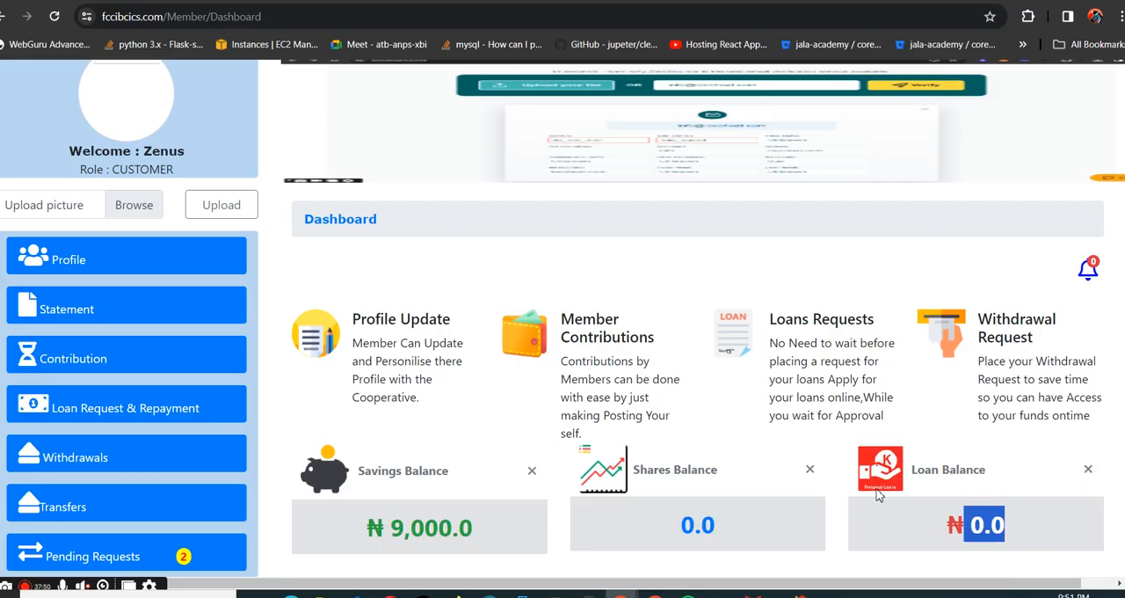
- Place a new loan request for 700000 with badoo investment as the loan type and a tenor of 5
{"action": "left_click", "coordinate": [114, 406]}
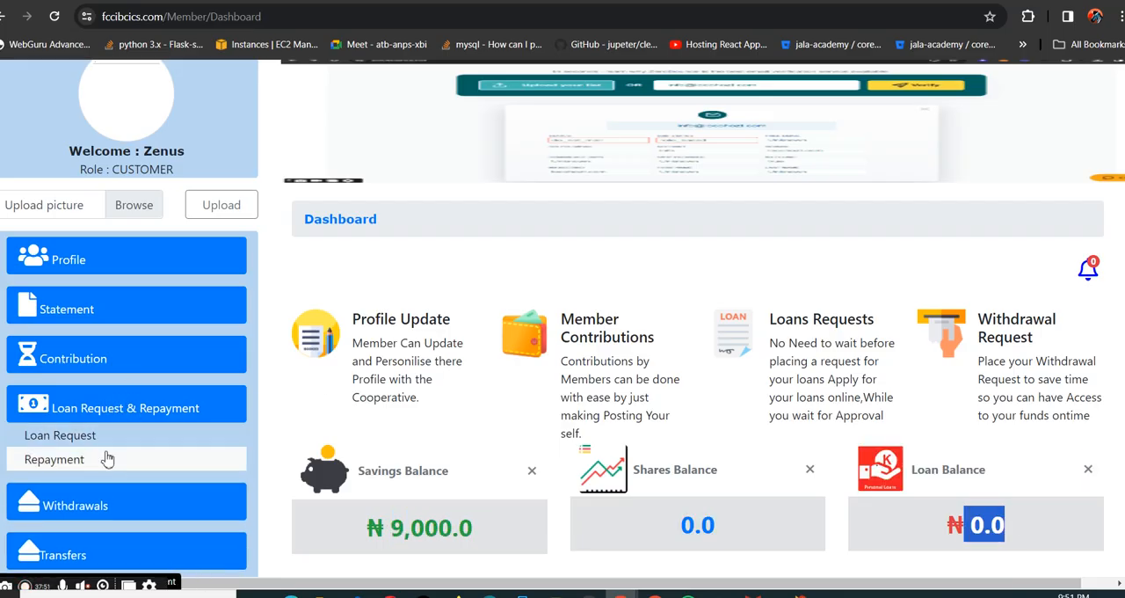
{"action": "left_click", "coordinate": [118, 436]}
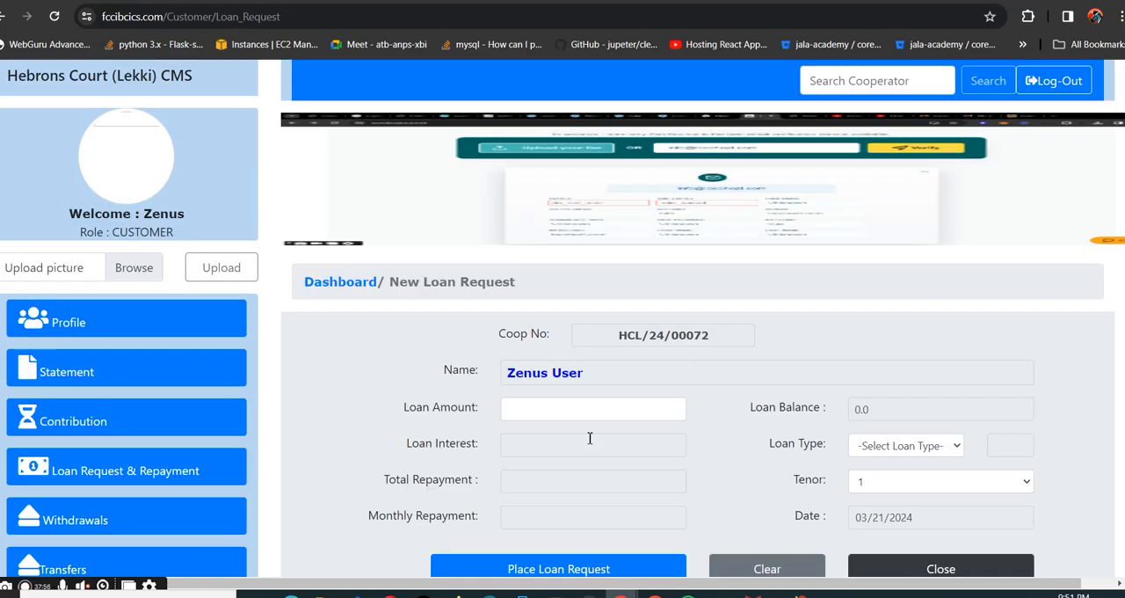
{"action": "left_click", "coordinate": [599, 420]}
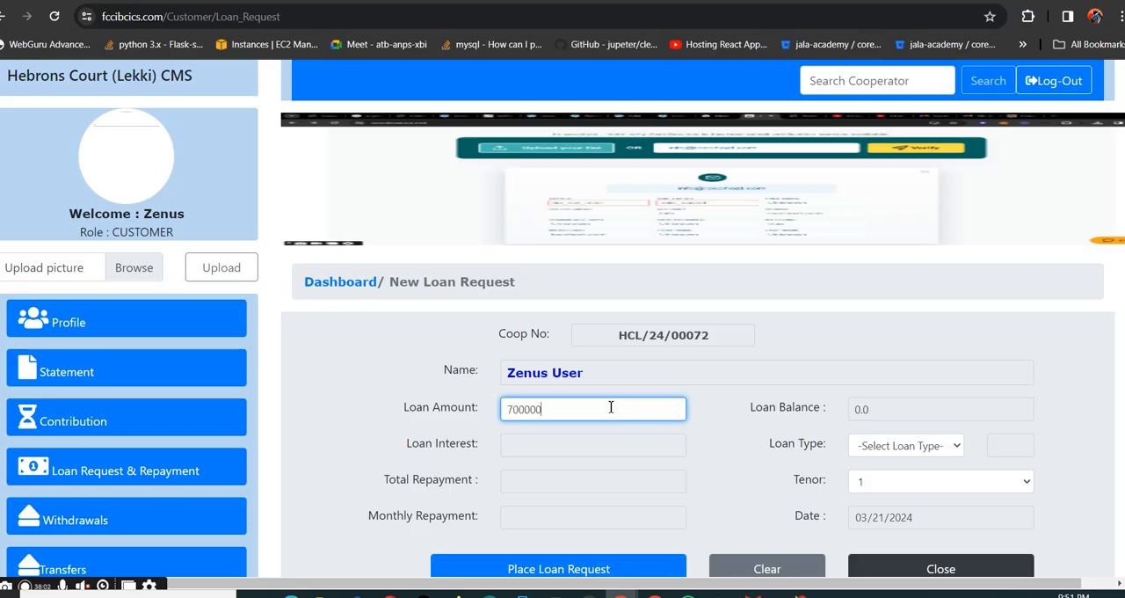
{"action": "left_click", "coordinate": [940, 445]}
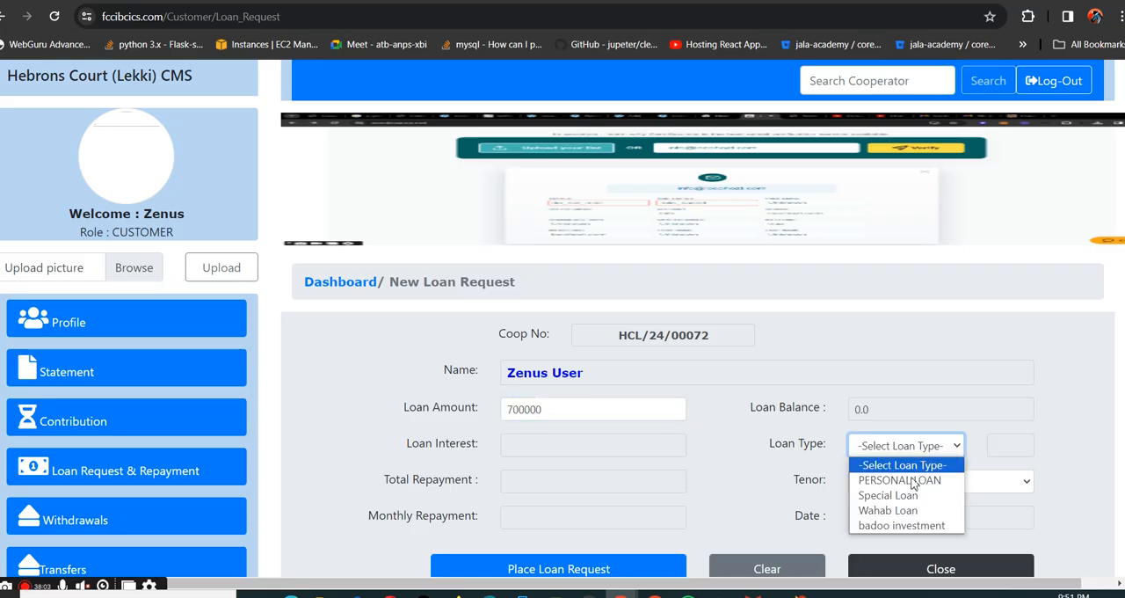
{"action": "left_click", "coordinate": [912, 525]}
{"action": "left_click", "coordinate": [936, 483]}
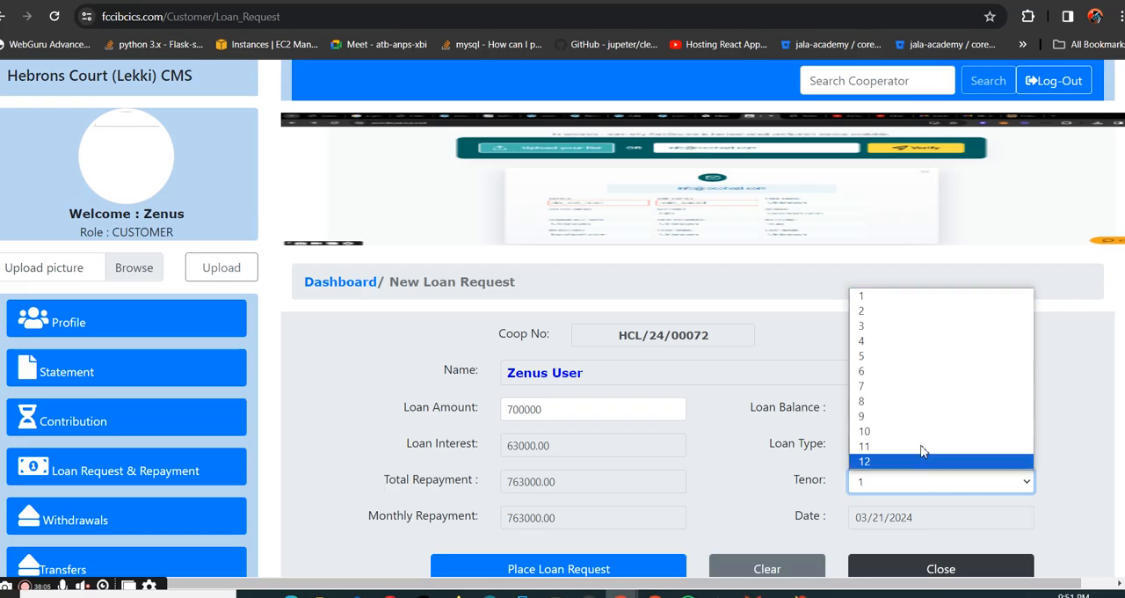
{"action": "left_click", "coordinate": [905, 356]}
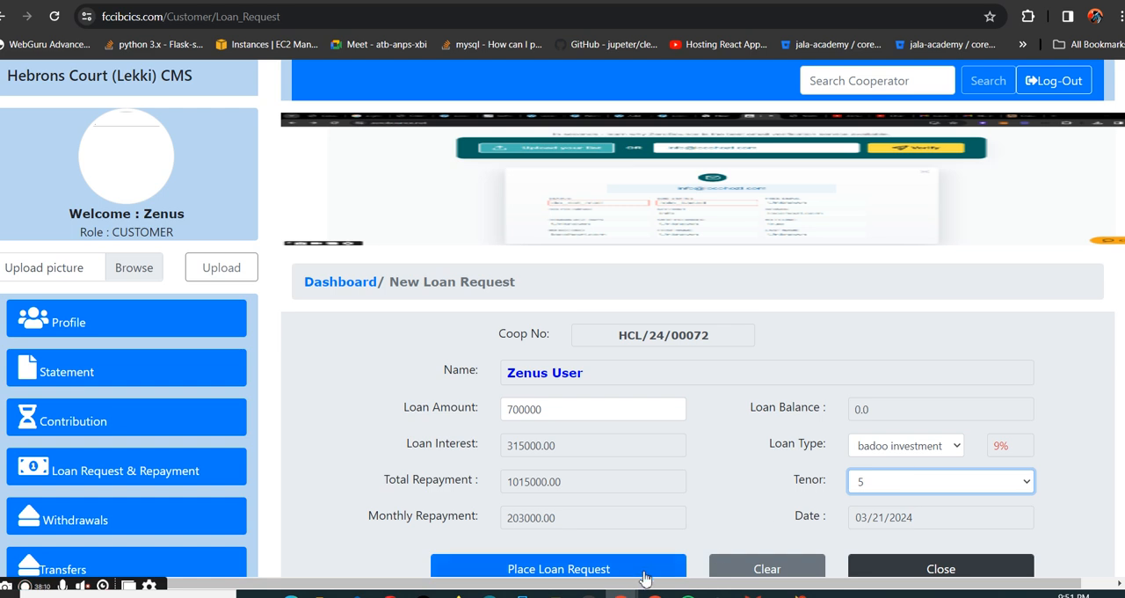
{"action": "left_click", "coordinate": [563, 569]}
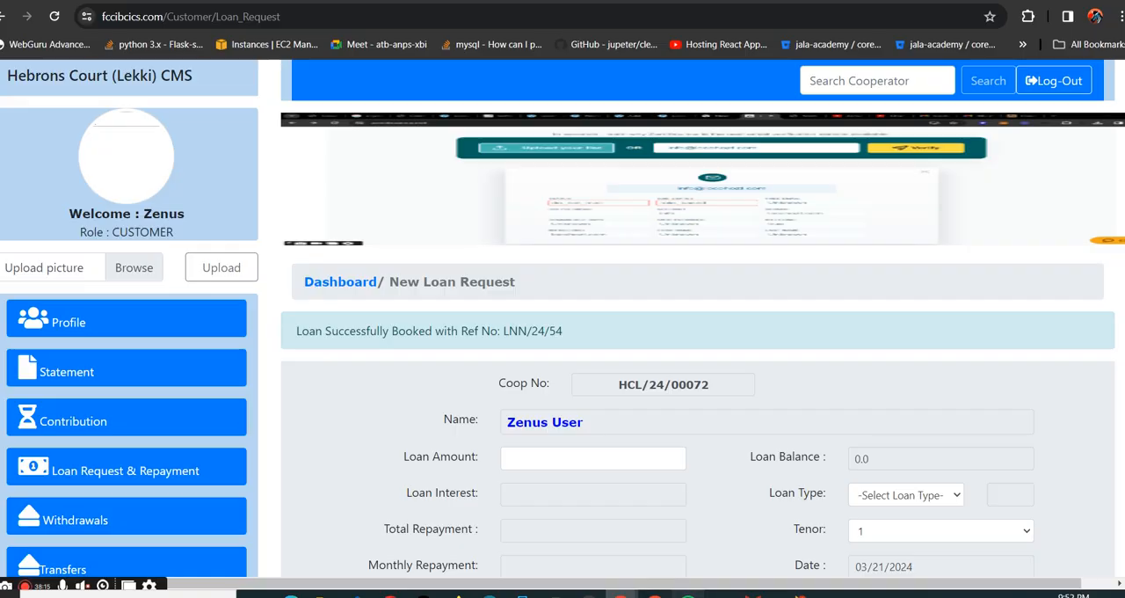
- Switch to the admin window, refresh its dashboard, and open the pending loan requests awaiting approval
{"action": "left_click", "coordinate": [689, 594]}
{"action": "left_click", "coordinate": [688, 594]}
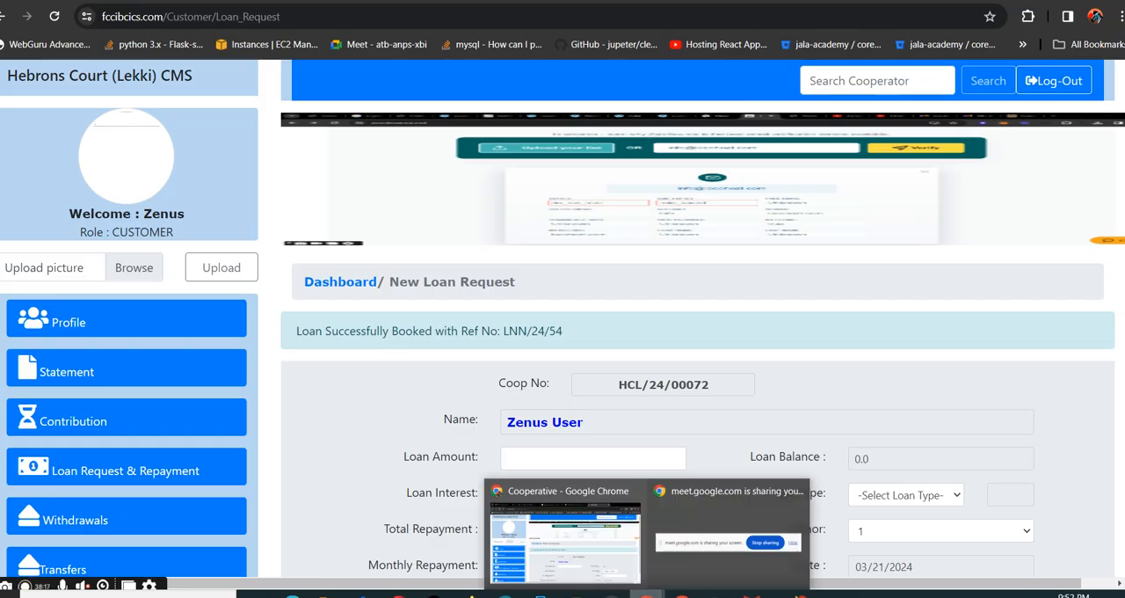
{"action": "left_click", "coordinate": [683, 595]}
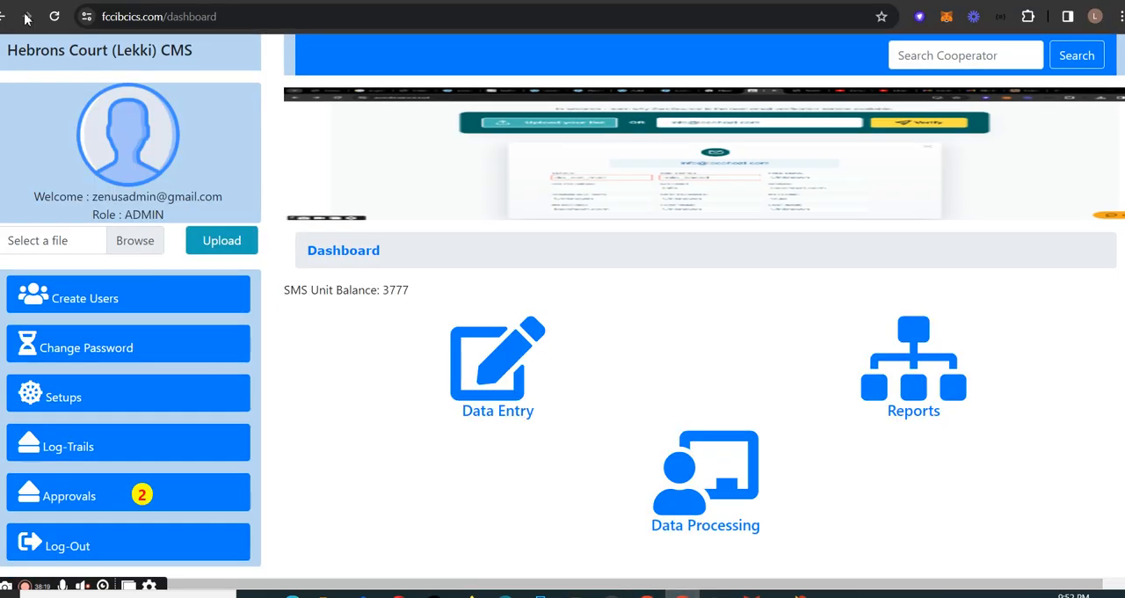
{"action": "left_click", "coordinate": [54, 16]}
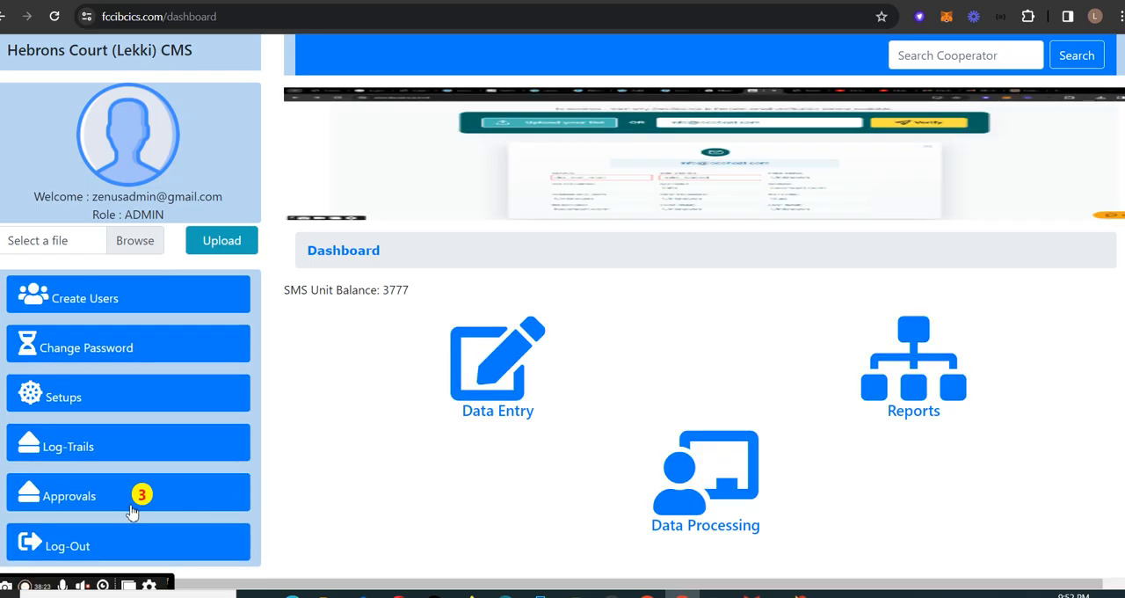
{"action": "left_click", "coordinate": [140, 497]}
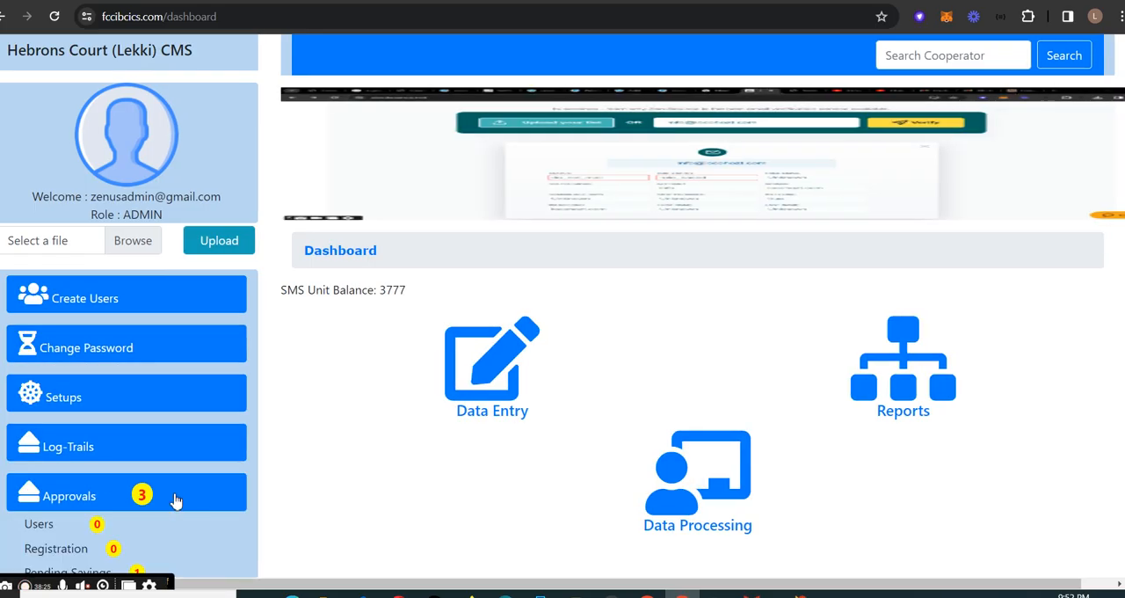
{"action": "scroll", "coordinate": [180, 479], "scroll_direction": "down", "scroll_amount": 2}
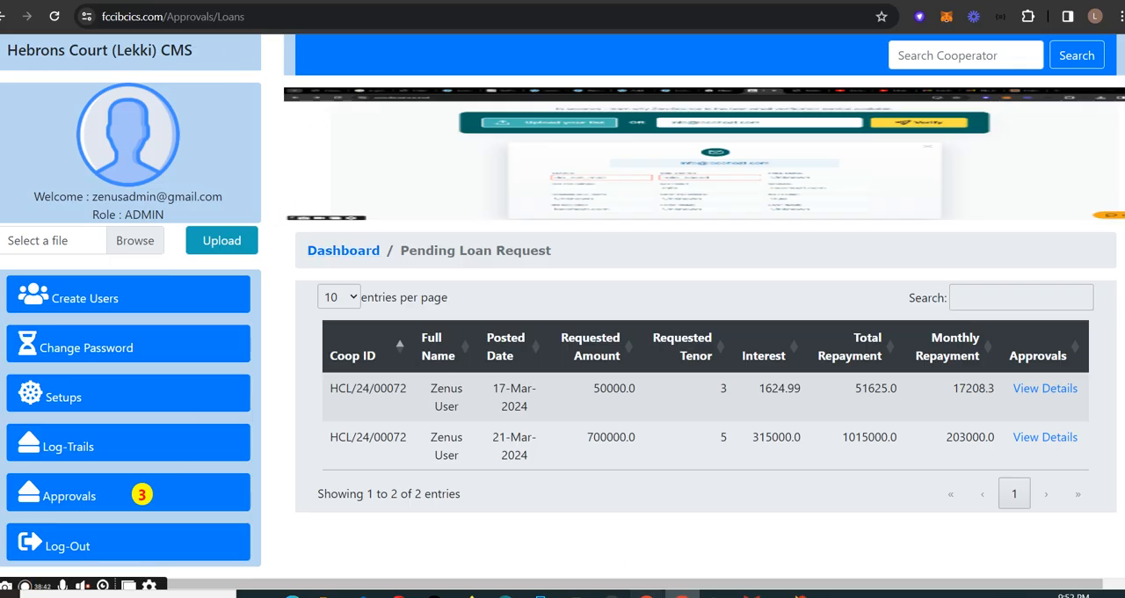
- Return to the member portal and display the available Withdrawals and Transfers options
{"action": "mouse_move", "coordinate": [648, 593]}
{"action": "left_click", "coordinate": [607, 536]}
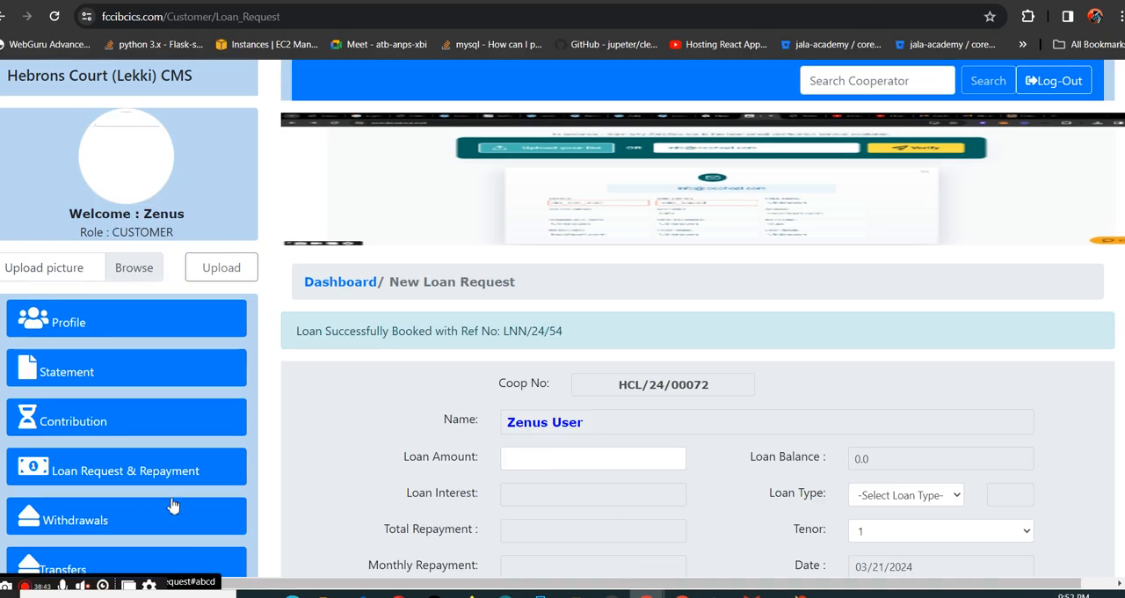
{"action": "scroll", "coordinate": [171, 505], "scroll_direction": "down", "scroll_amount": 1}
{"action": "left_click", "coordinate": [88, 452]}
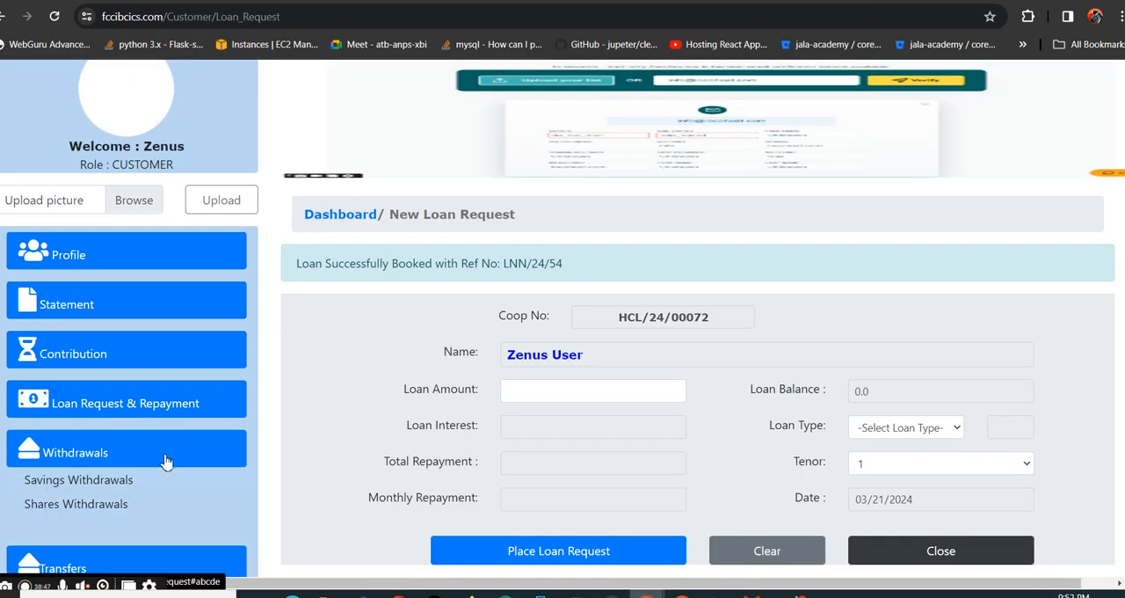
{"action": "scroll", "coordinate": [166, 457], "scroll_direction": "down", "scroll_amount": 1}
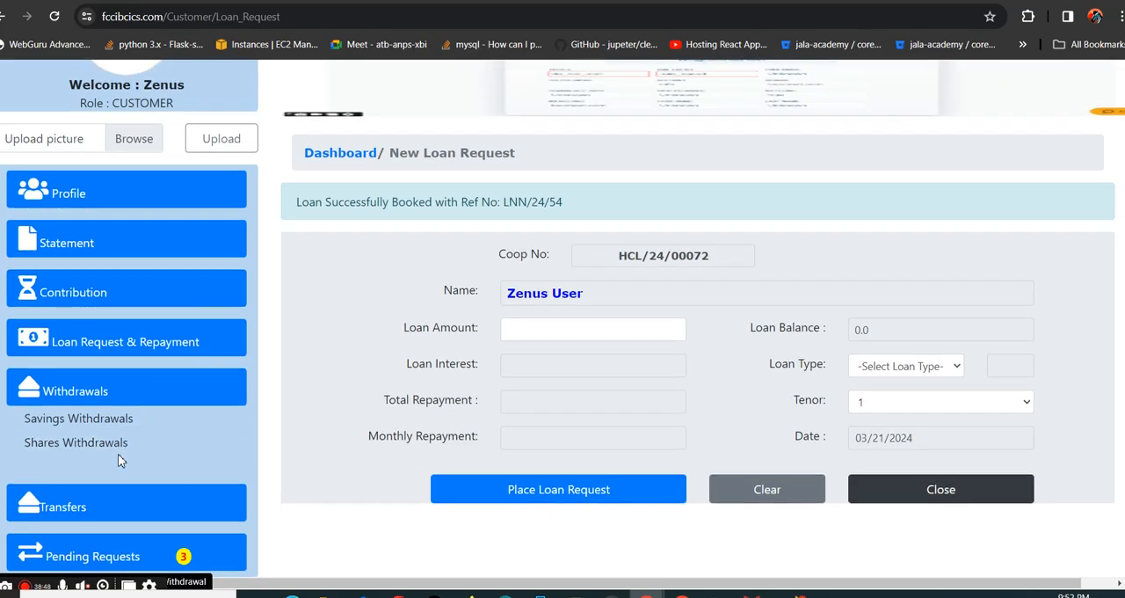
{"action": "left_click", "coordinate": [200, 398]}
{"action": "left_click", "coordinate": [141, 499]}
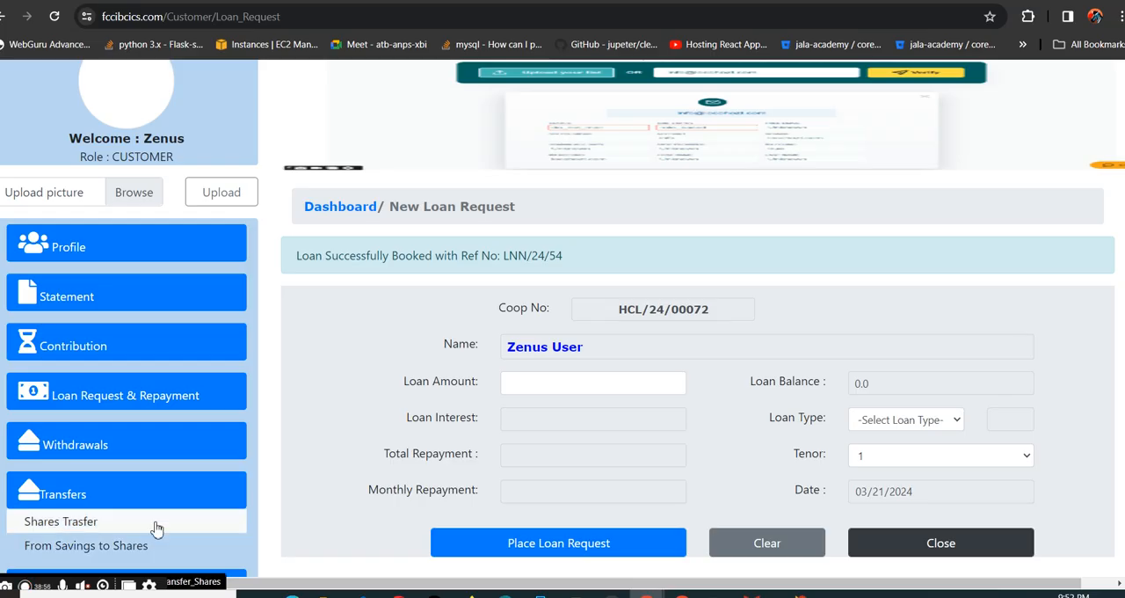
- Open the member's pending requests and review the pending savings and loan entries
{"action": "scroll", "coordinate": [161, 525], "scroll_direction": "down", "scroll_amount": 1}
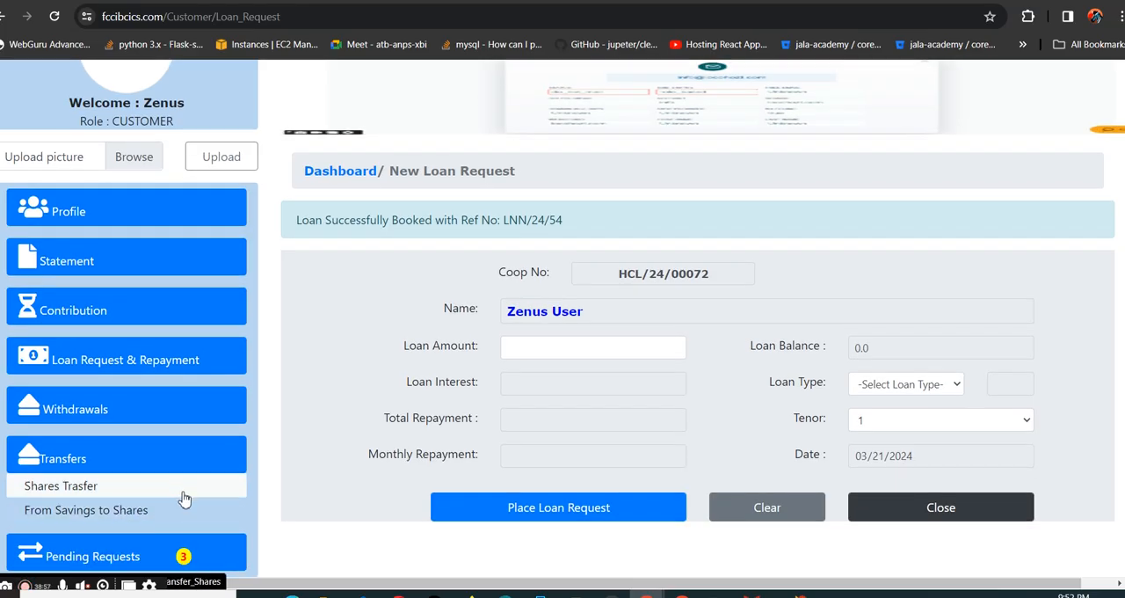
{"action": "left_click", "coordinate": [145, 560]}
{"action": "left_click", "coordinate": [134, 559]}
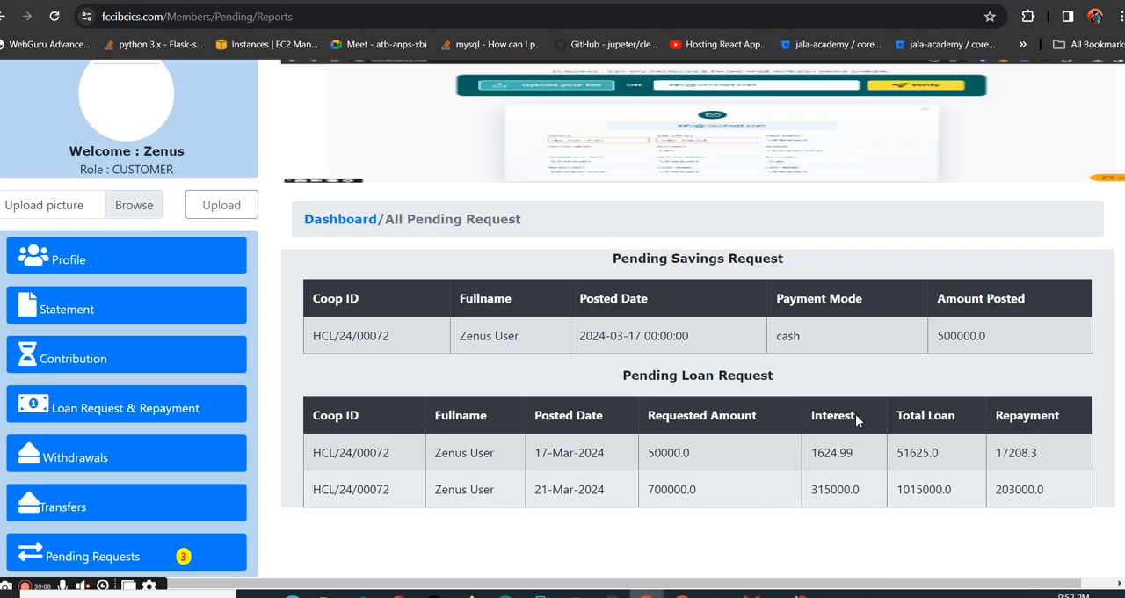
{"action": "scroll", "coordinate": [606, 369], "scroll_direction": "up", "scroll_amount": 1}
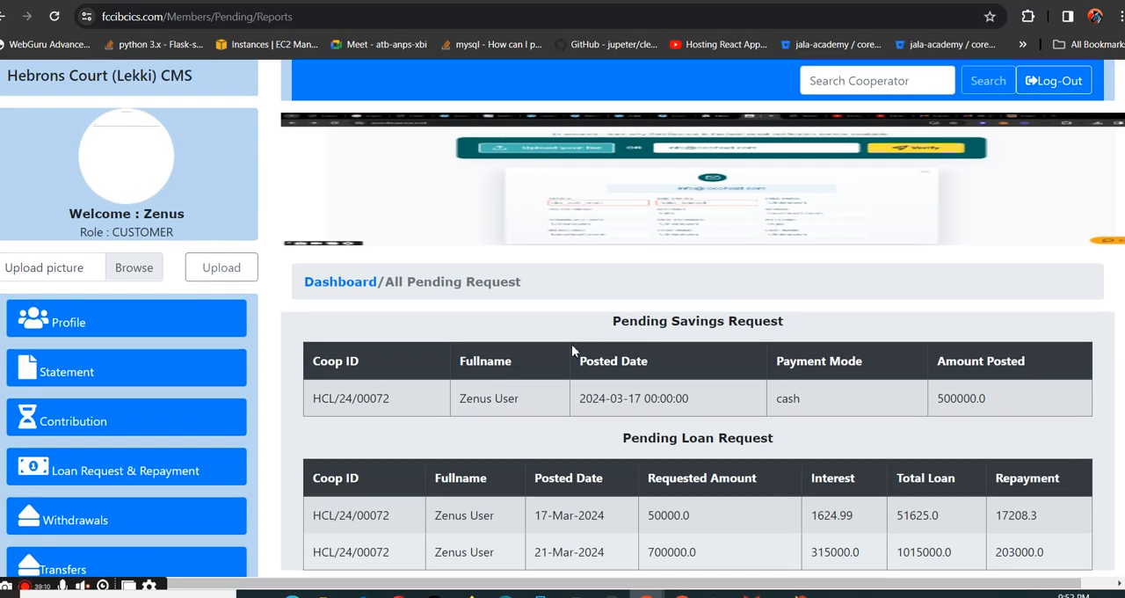
- Choose the 24.02.2024_16.30.29_REC image from the Pictures folder as the member's profile picture
{"action": "left_click", "coordinate": [135, 268]}
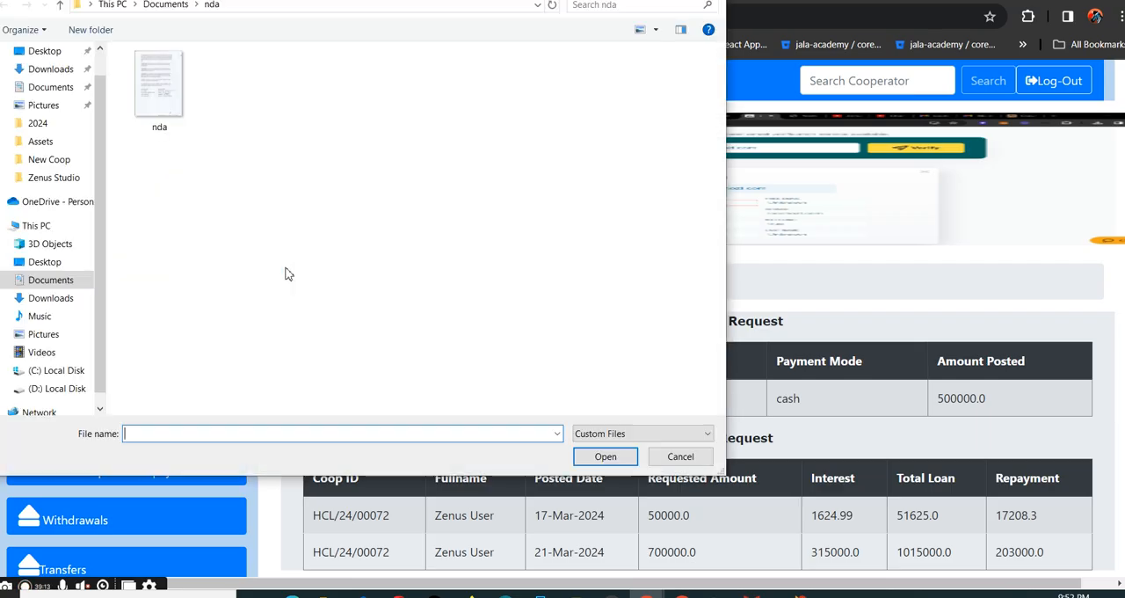
{"action": "left_click", "coordinate": [66, 105]}
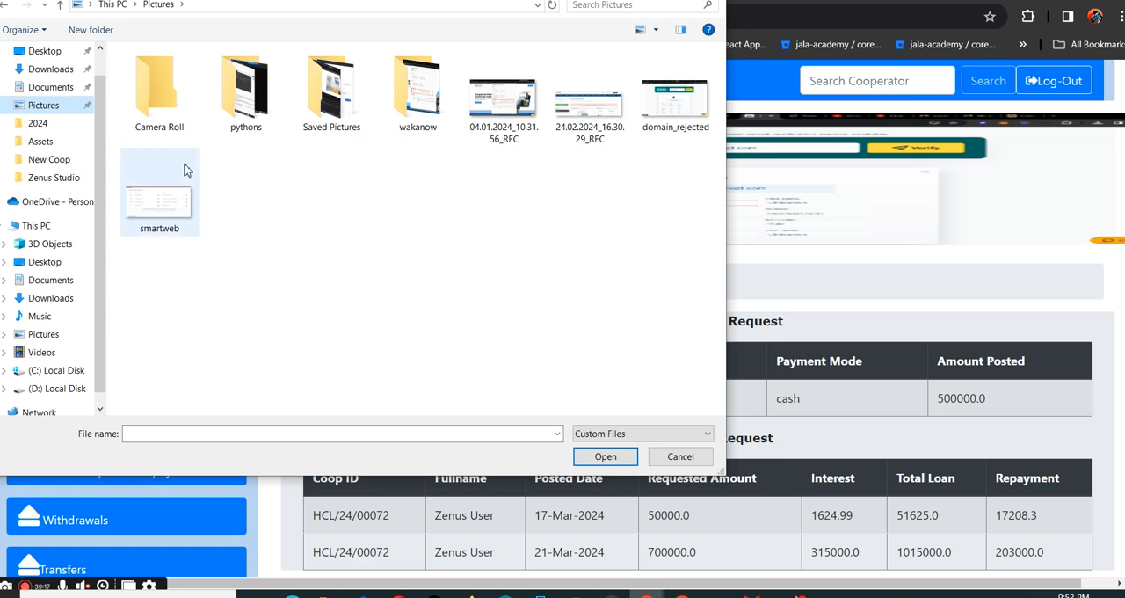
{"action": "double_click", "coordinate": [589, 106]}
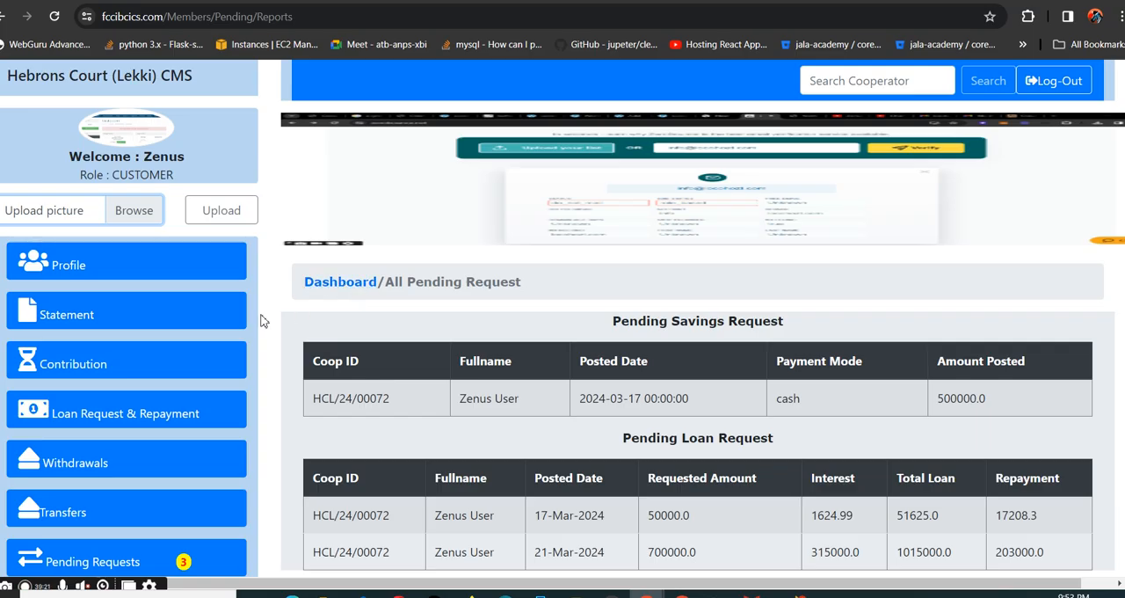
{"action": "left_click", "coordinate": [81, 145]}
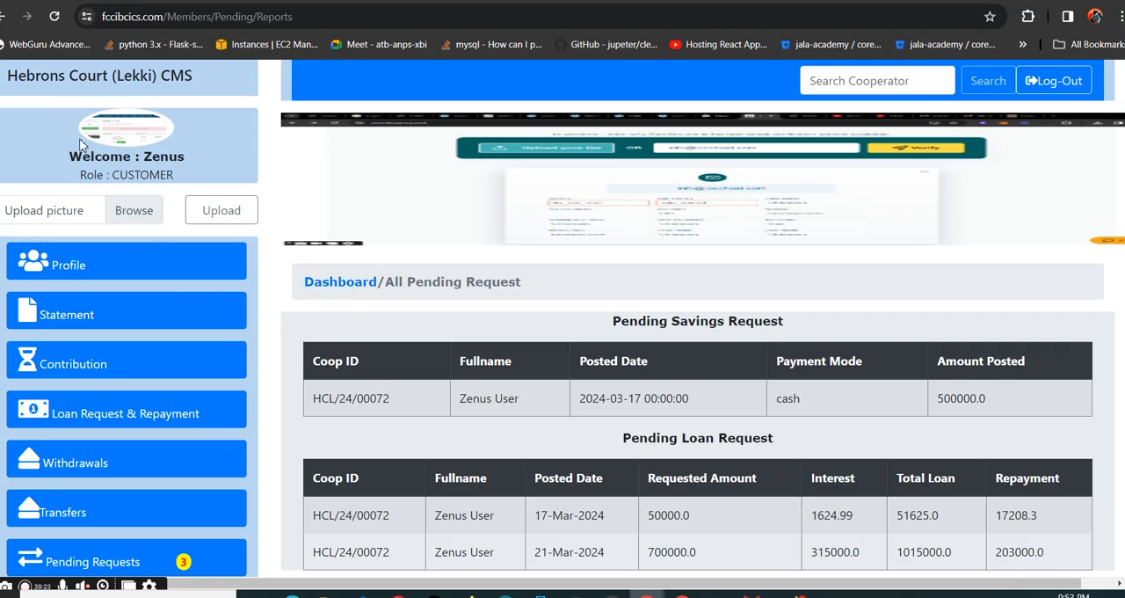
- Go back to the member dashboard and open the announcement notifications
{"action": "scroll", "coordinate": [504, 349], "scroll_direction": "down", "scroll_amount": 1}
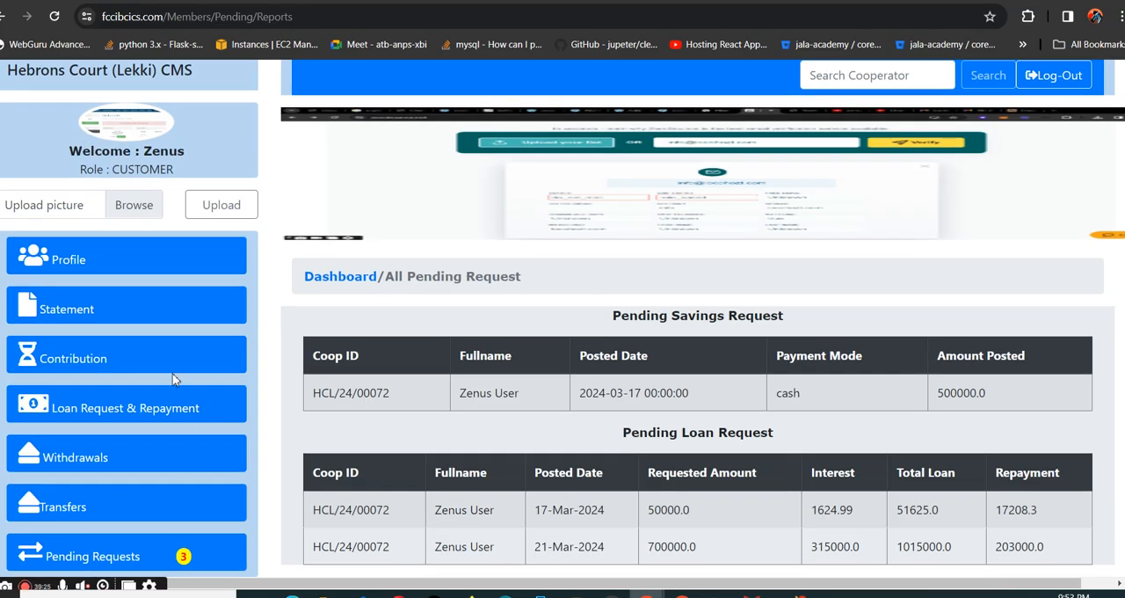
{"action": "scroll", "coordinate": [660, 254], "scroll_direction": "up", "scroll_amount": 1}
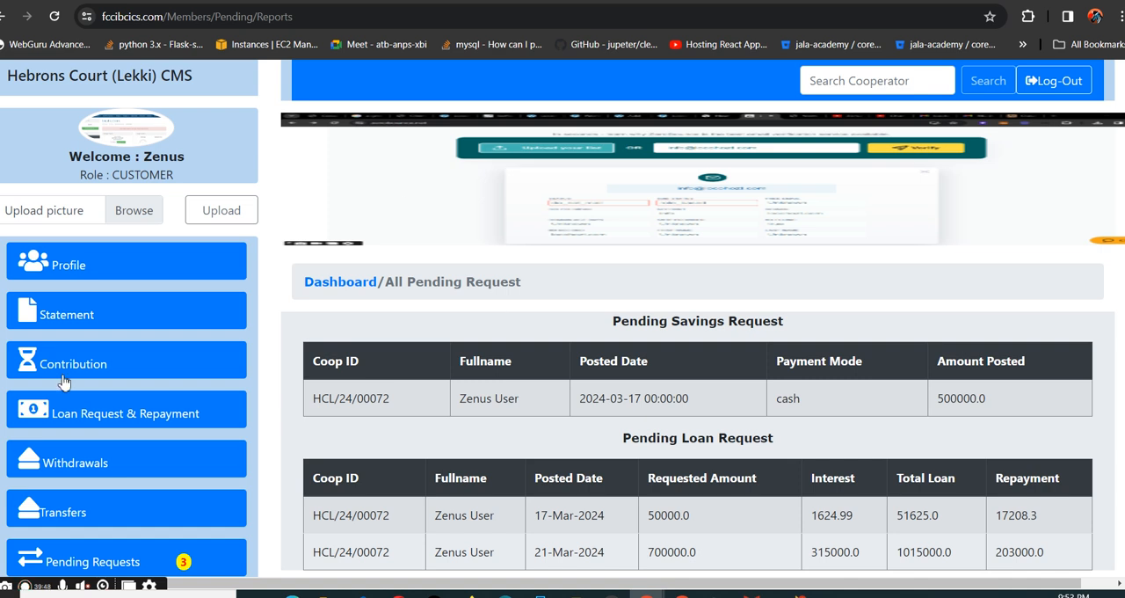
{"action": "left_click", "coordinate": [342, 283]}
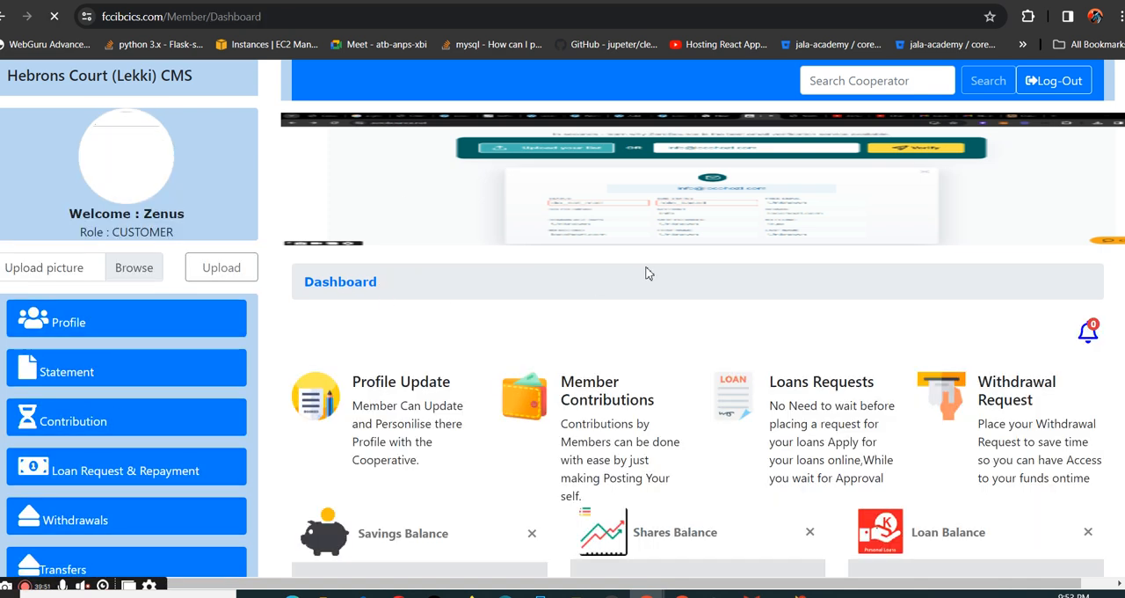
{"action": "scroll", "coordinate": [694, 468], "scroll_direction": "down", "scroll_amount": 1}
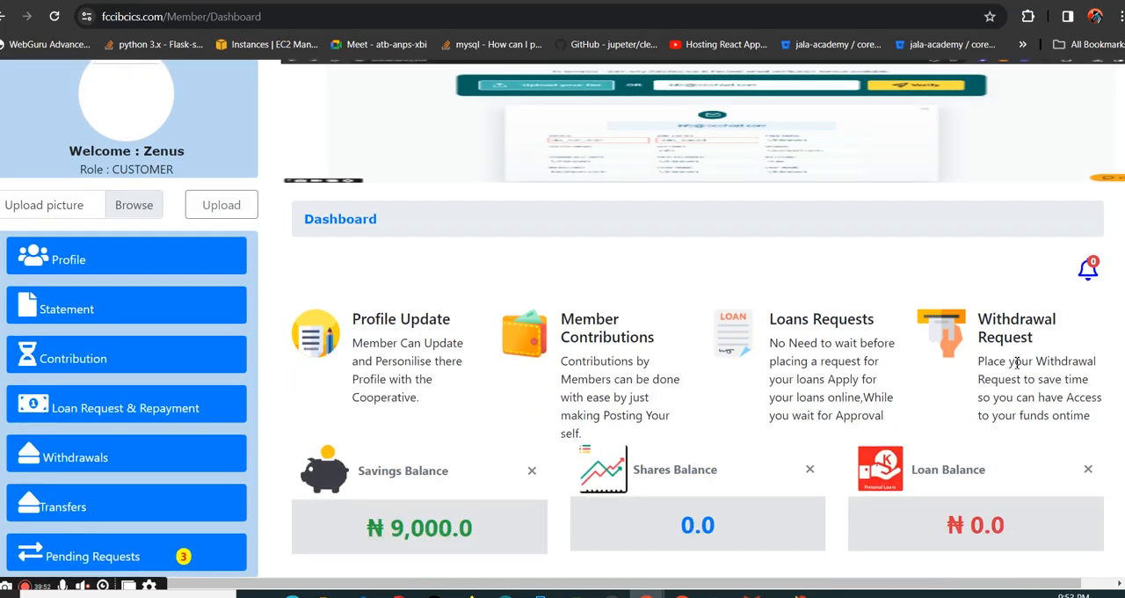
{"action": "left_click", "coordinate": [1091, 274]}
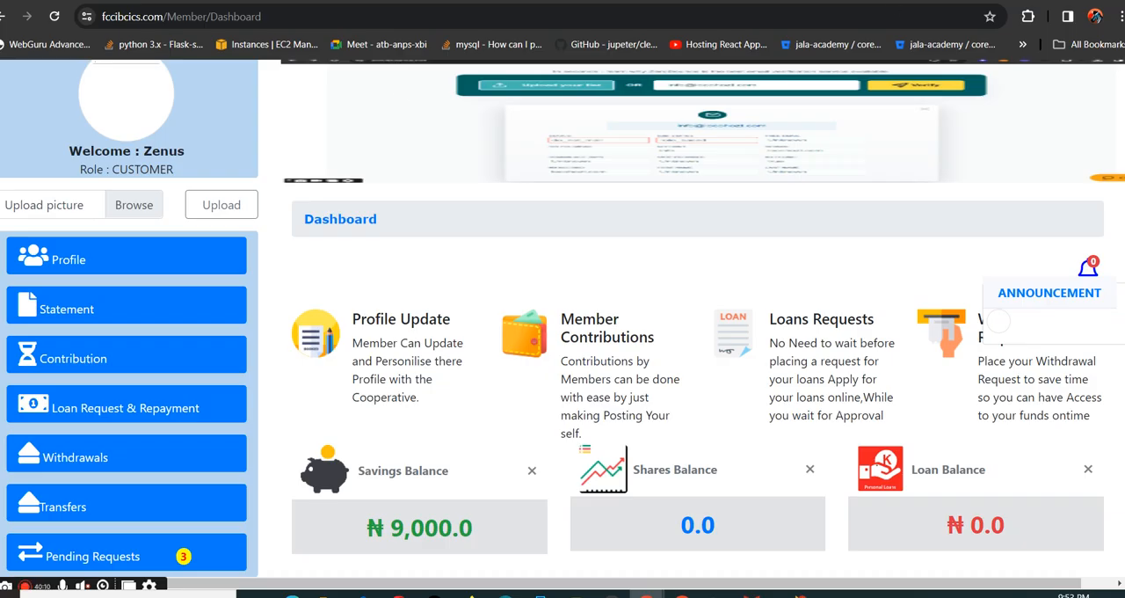
{"action": "left_click", "coordinate": [78, 1]}
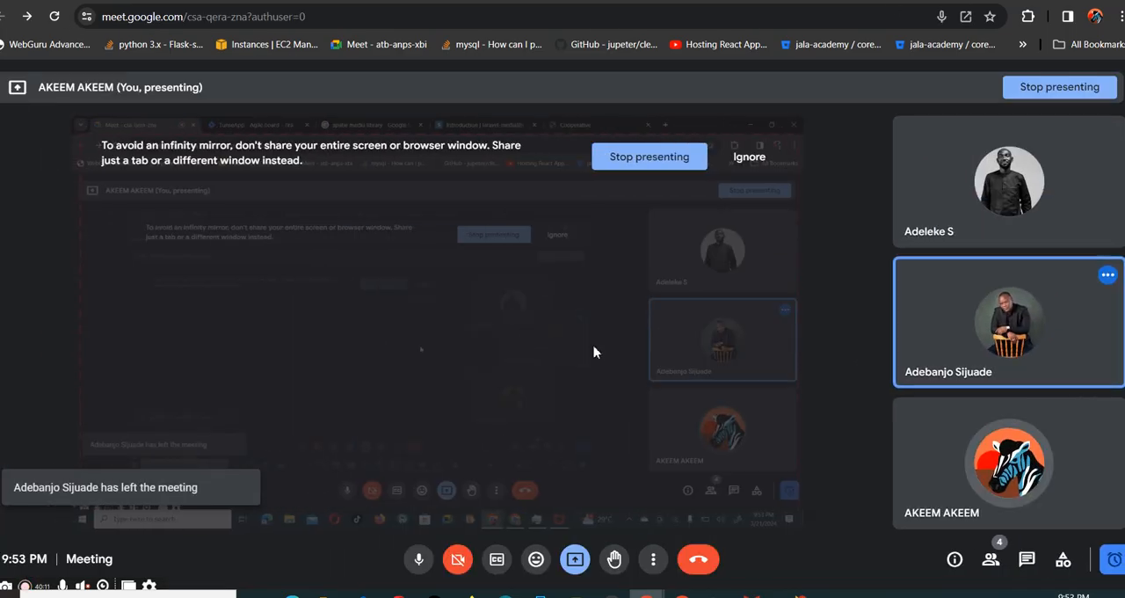
{"action": "left_click", "coordinate": [1091, 505]}
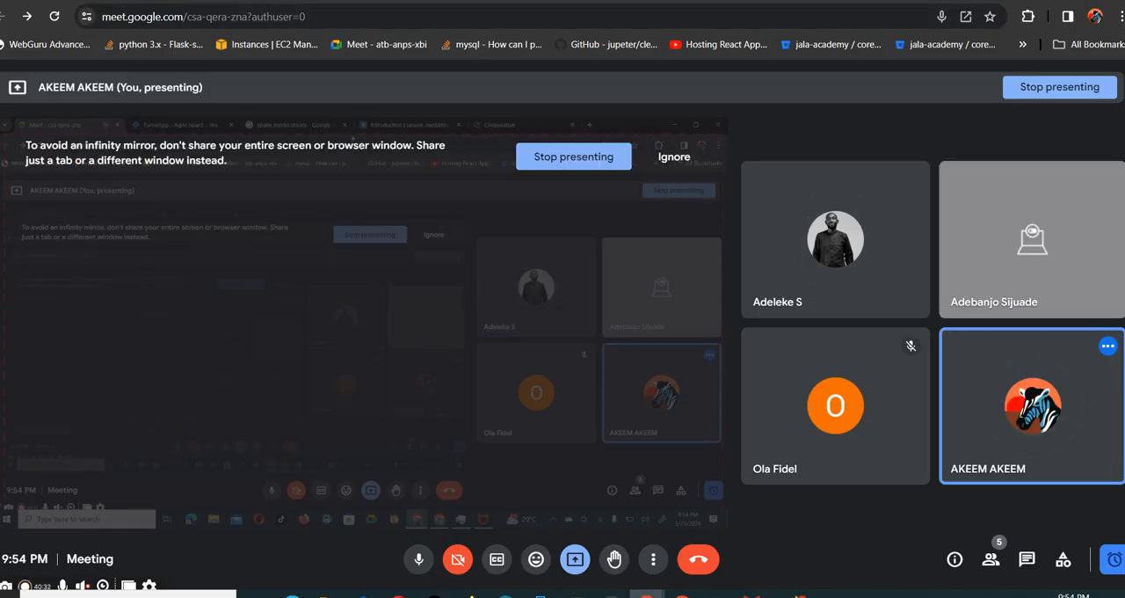
{"action": "left_click", "coordinate": [759, 1]}
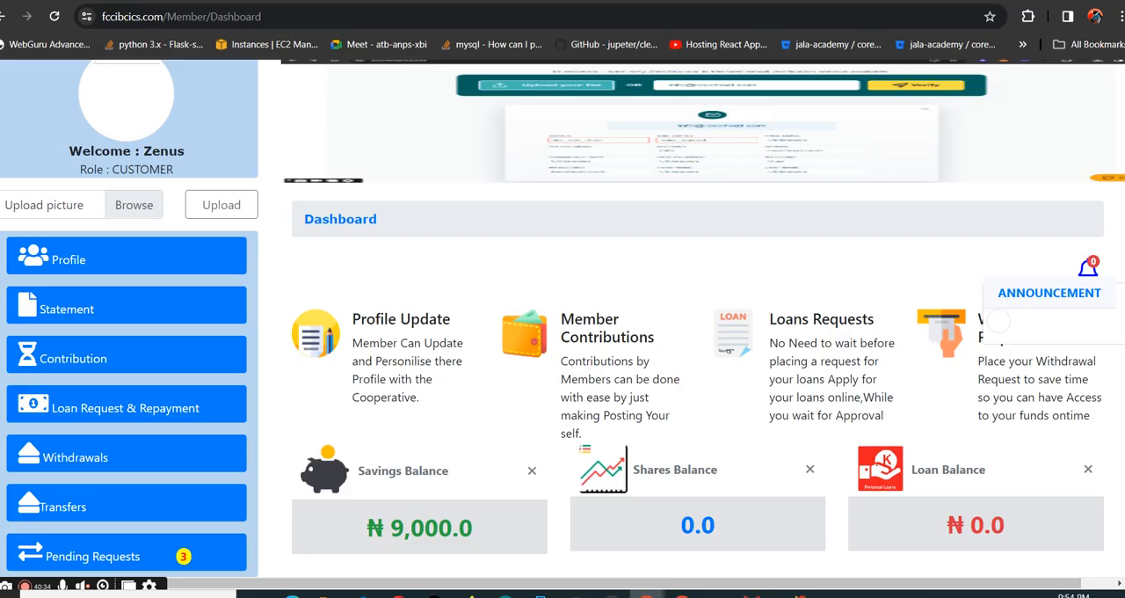
{"action": "scroll", "coordinate": [713, 376], "scroll_direction": "up", "scroll_amount": 1}
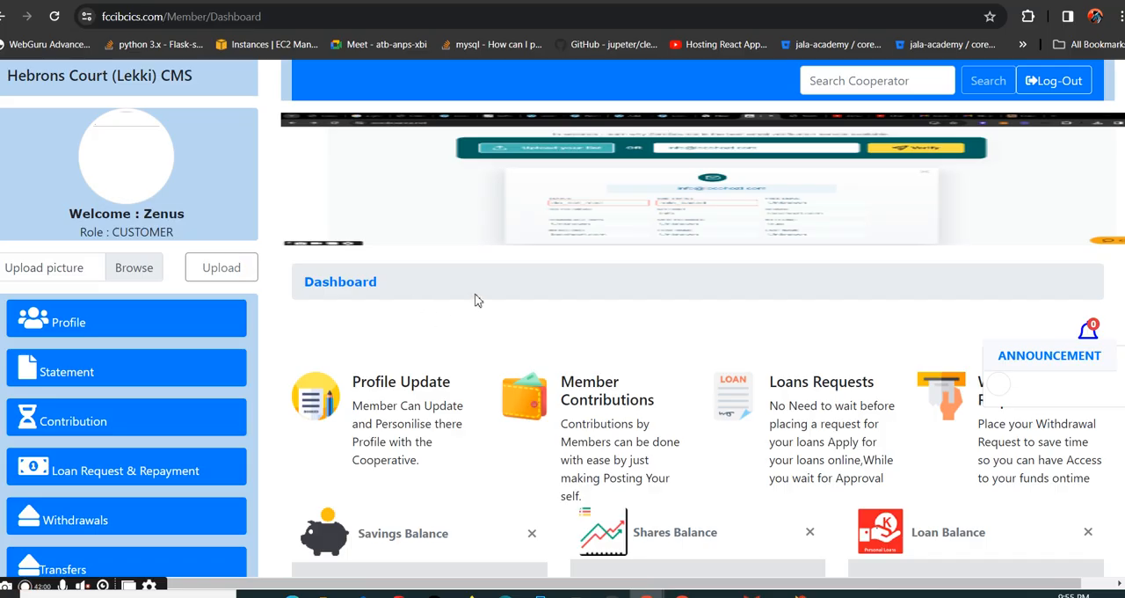
{"action": "scroll", "coordinate": [474, 301], "scroll_direction": "down", "scroll_amount": 1}
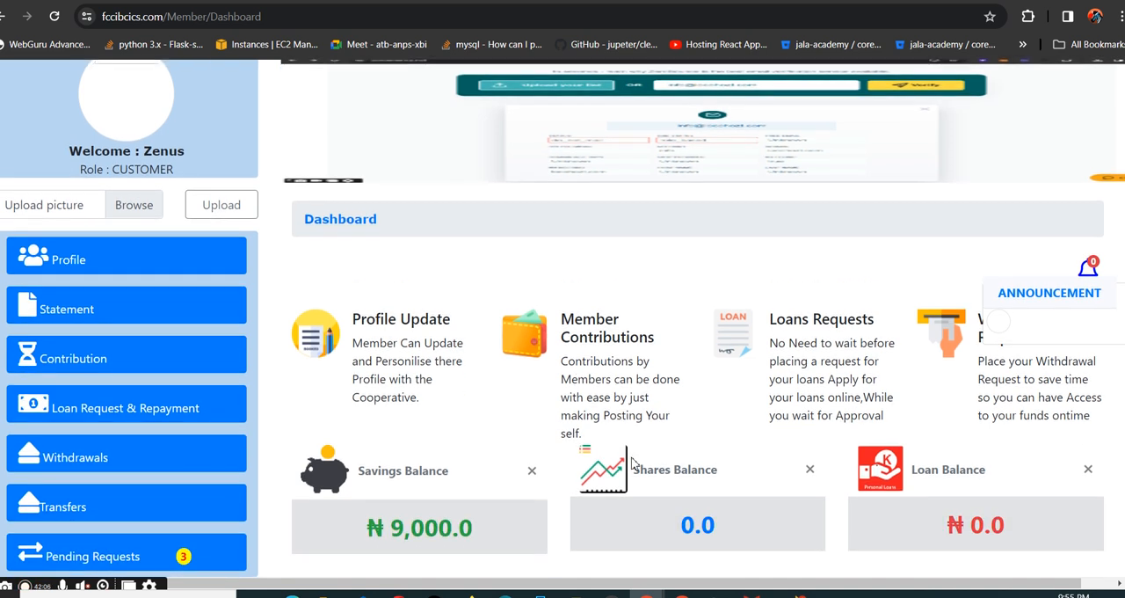
- Switch to the admin window and leave the pending loan requests for the admin dashboard
{"action": "left_click", "coordinate": [682, 594]}
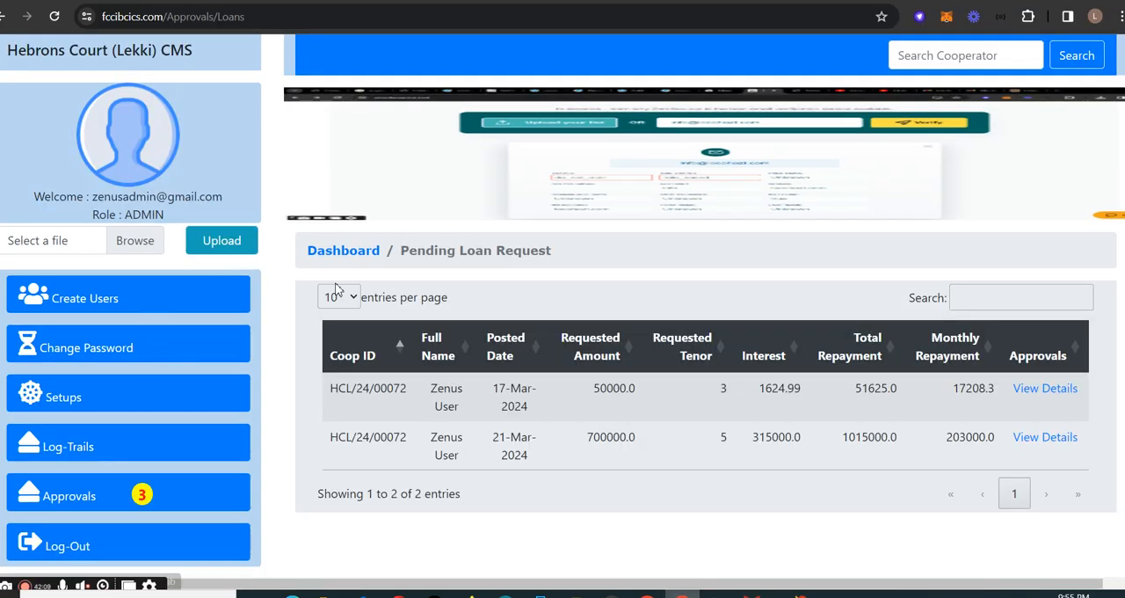
{"action": "left_click", "coordinate": [348, 258]}
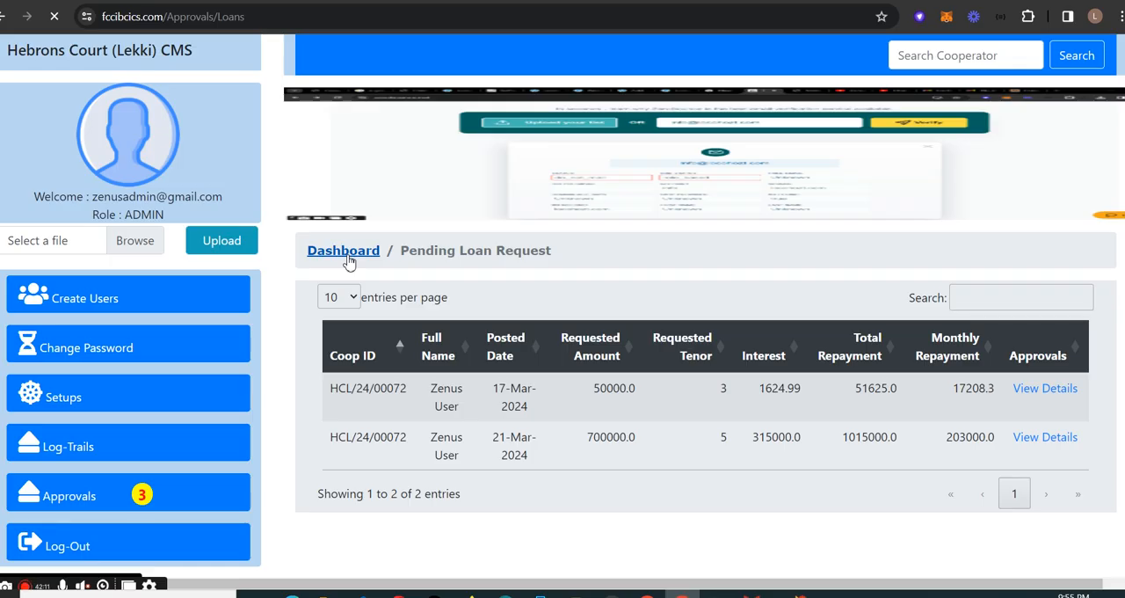